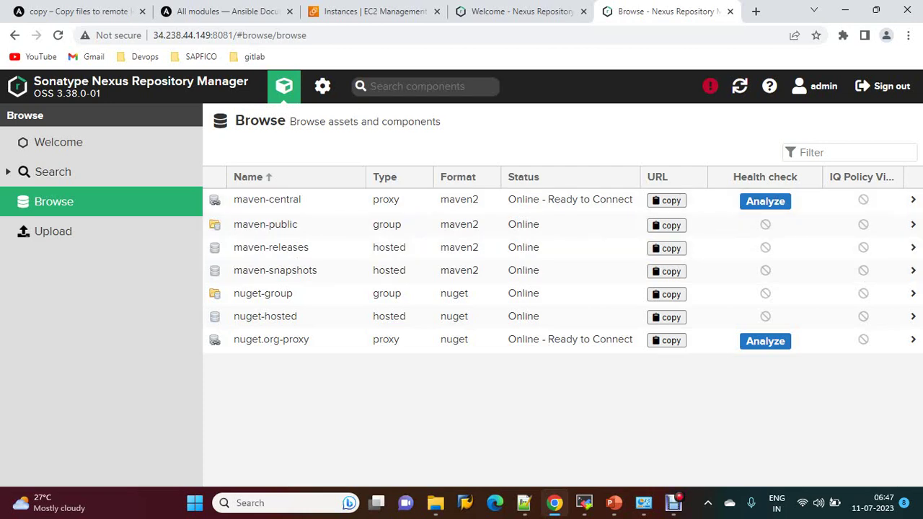
Step: On the second Nexus server's tab, go from Browse to the Repository administration page
left_click(520, 11)
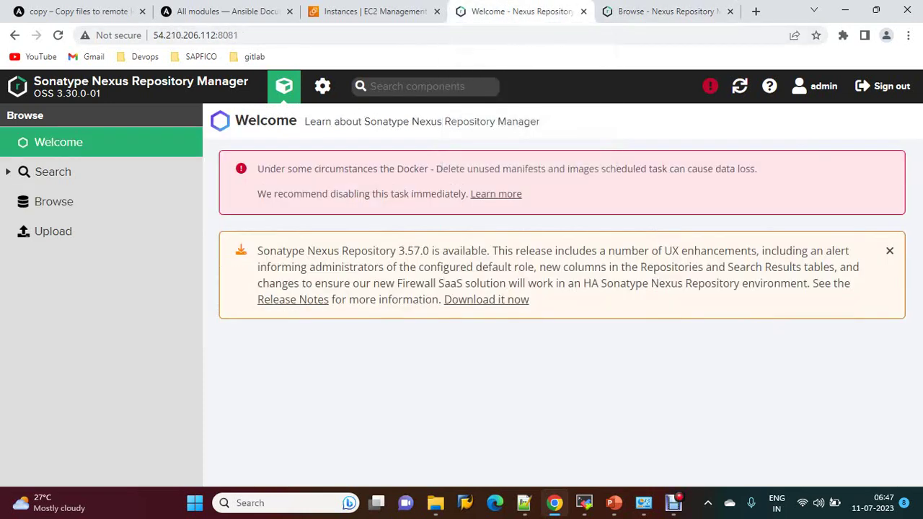
left_click(108, 202)
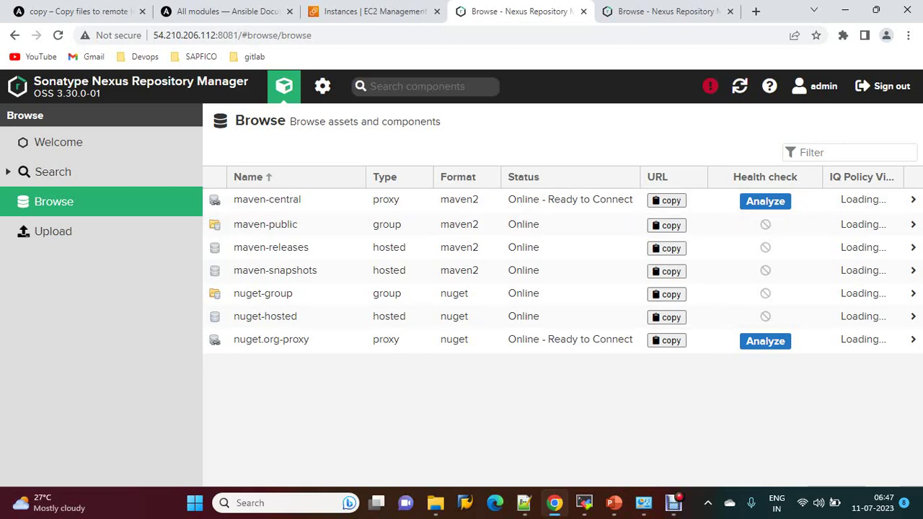
left_click(322, 86)
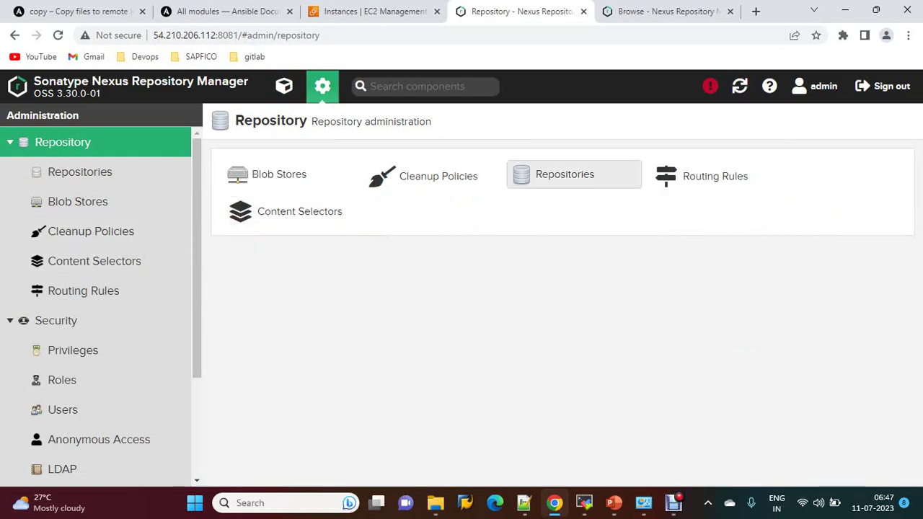
Step: Start a new maven2 (hosted) repository named java-dev
left_click(555, 175)
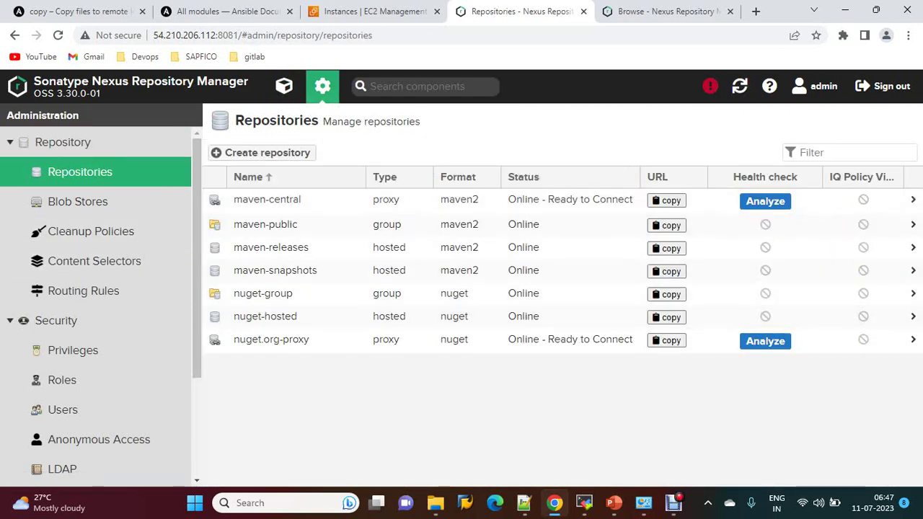
left_click(261, 152)
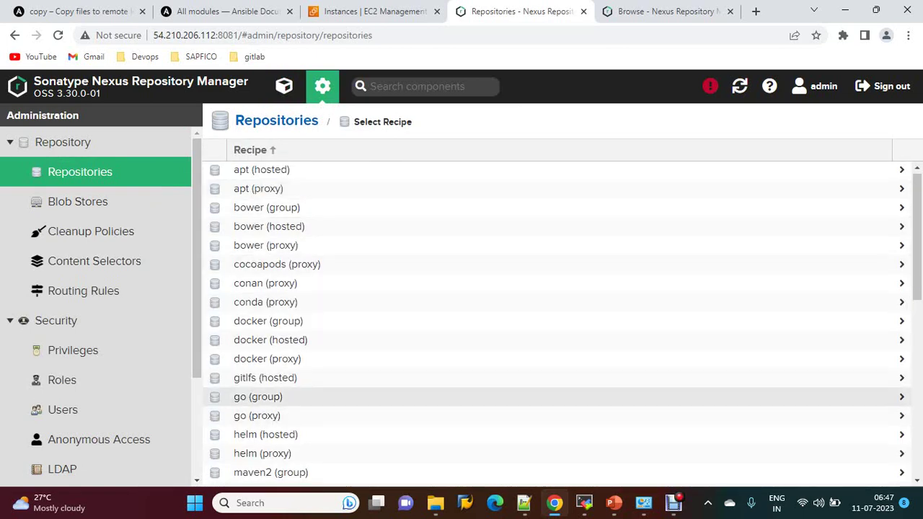
scroll(505, 368, "down", 1)
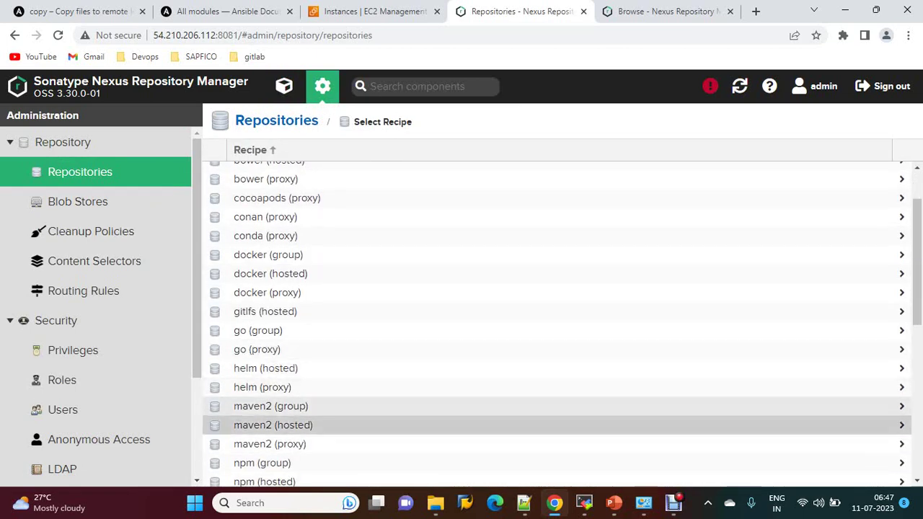
left_click(273, 425)
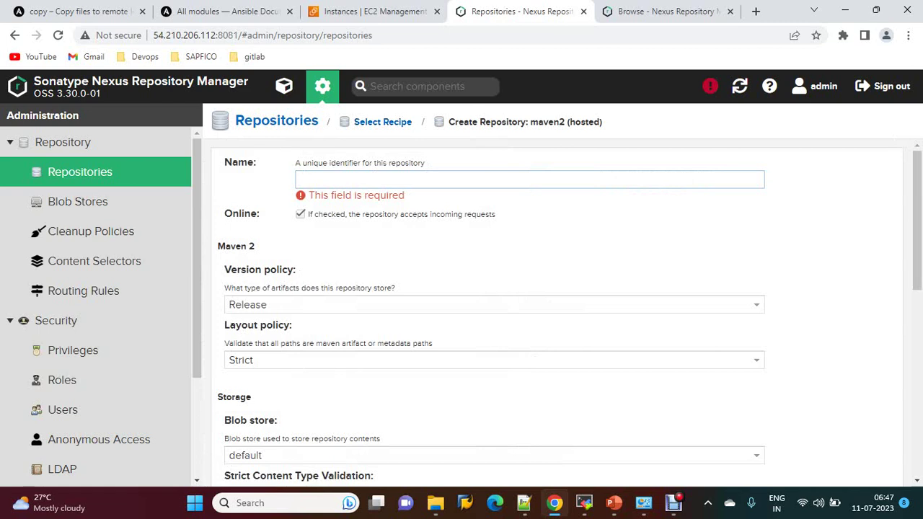
type("java-")
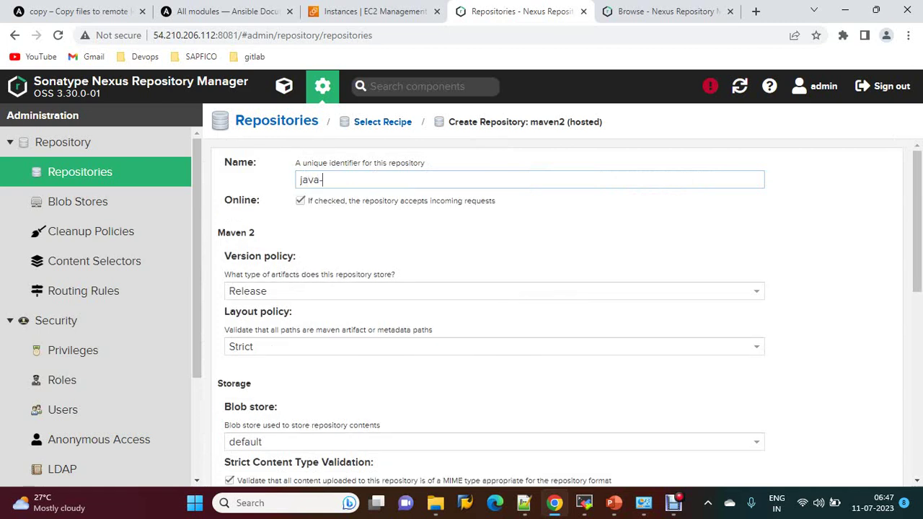
type("dev")
Step: Give java-dev a Permissive layout policy and Allow redeploy, then create it
left_click(494, 346)
left_click(256, 379)
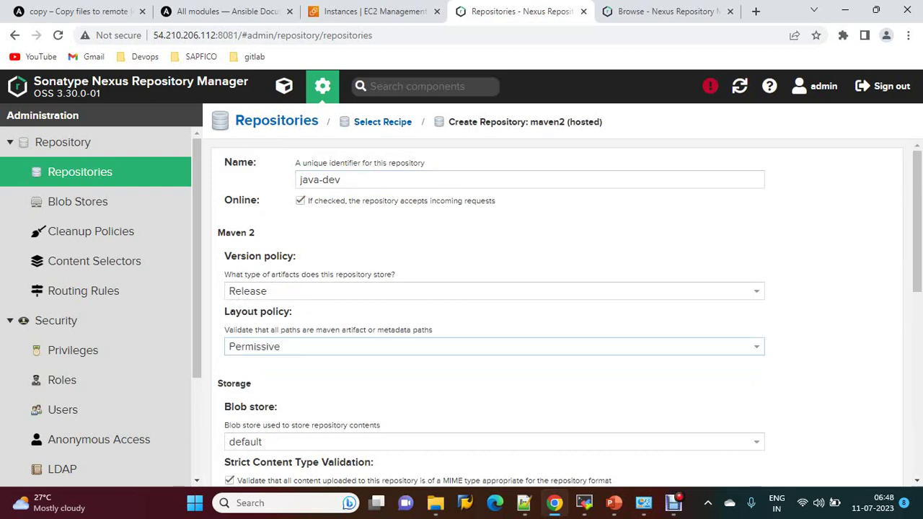
scroll(490, 317, "down", 1)
scroll(491, 317, "down", 3)
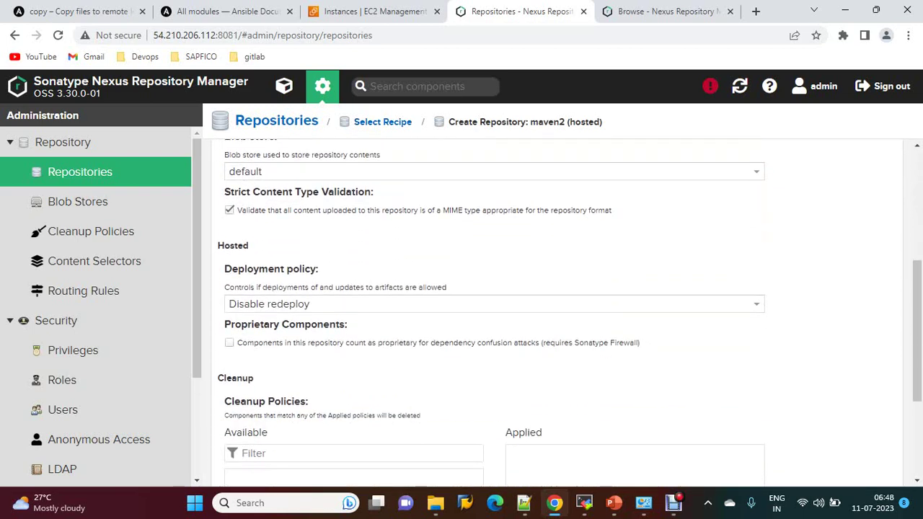
left_click(493, 303)
left_click(253, 321)
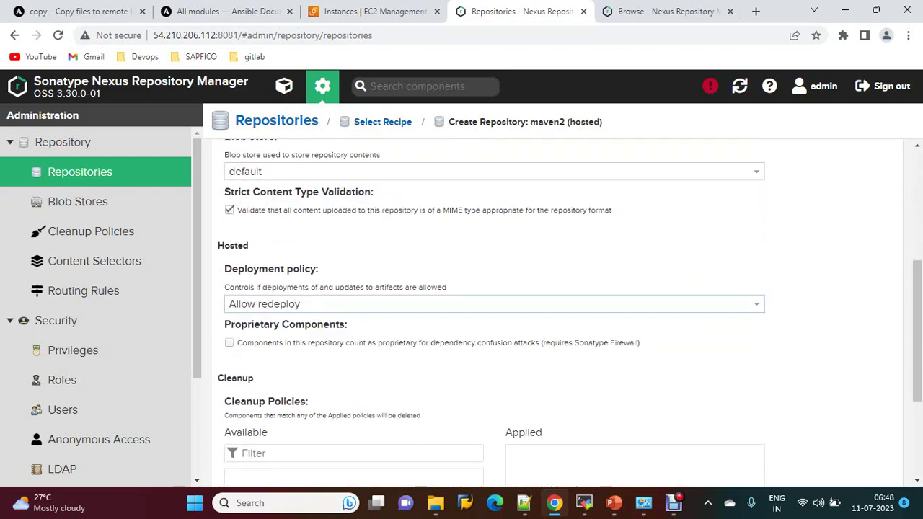
scroll(493, 320, "down", 3)
left_click(265, 465)
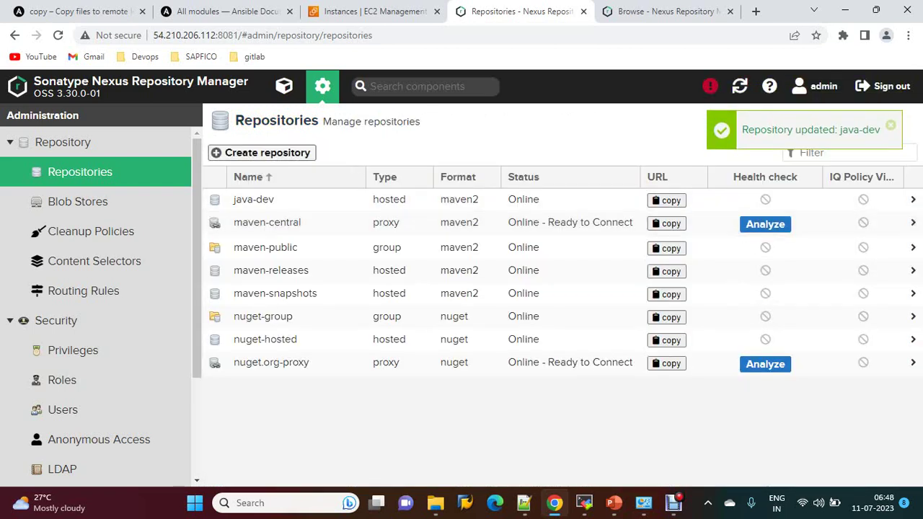
Step: Create maven2 (hosted) repository python-dev with Permissive layout and Allow redeploy deployment policy
left_click(262, 152)
scroll(288, 425, "down", 1)
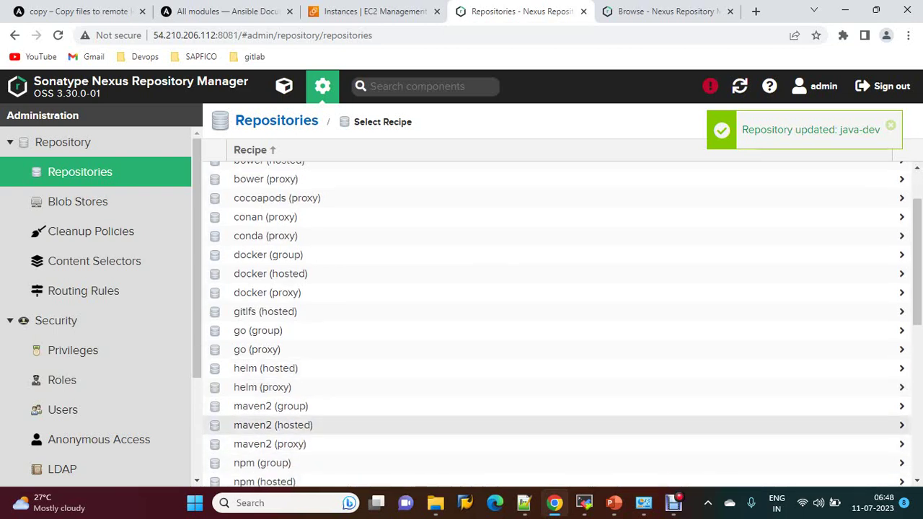
left_click(272, 424)
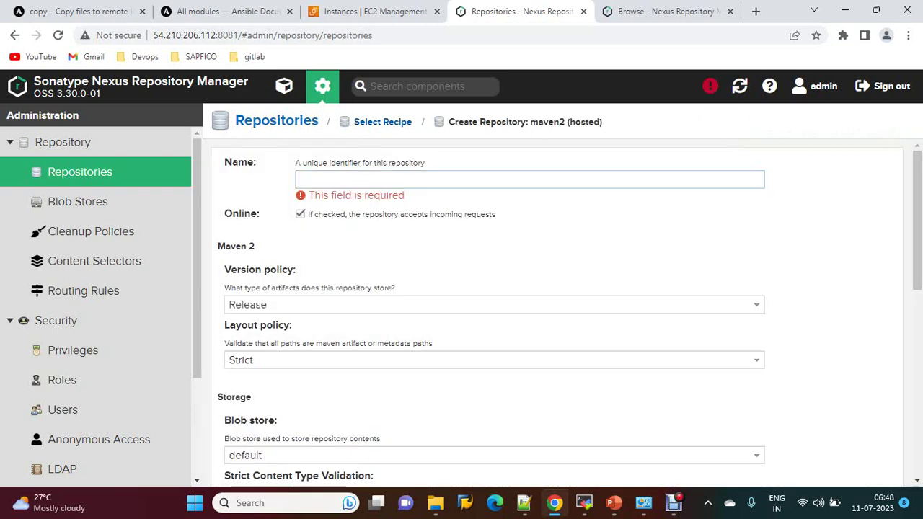
type("python")
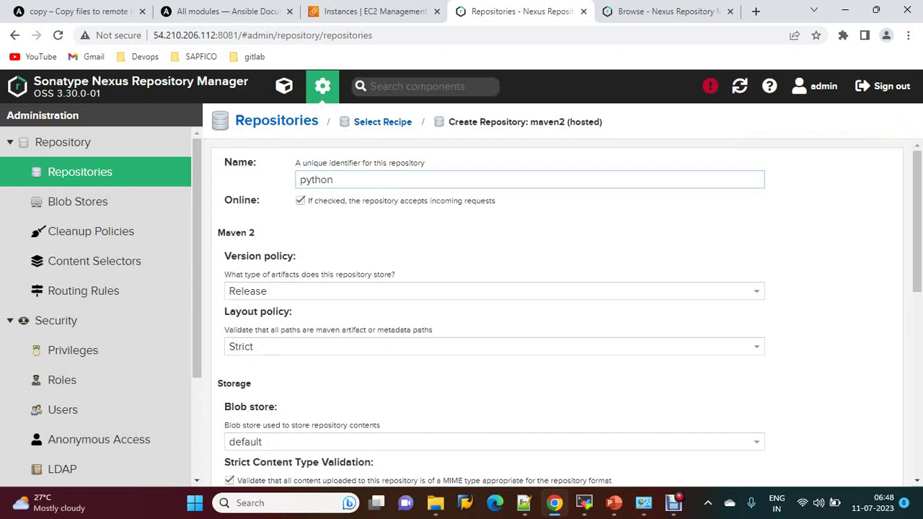
type("-dev")
left_click(494, 346)
left_click(254, 380)
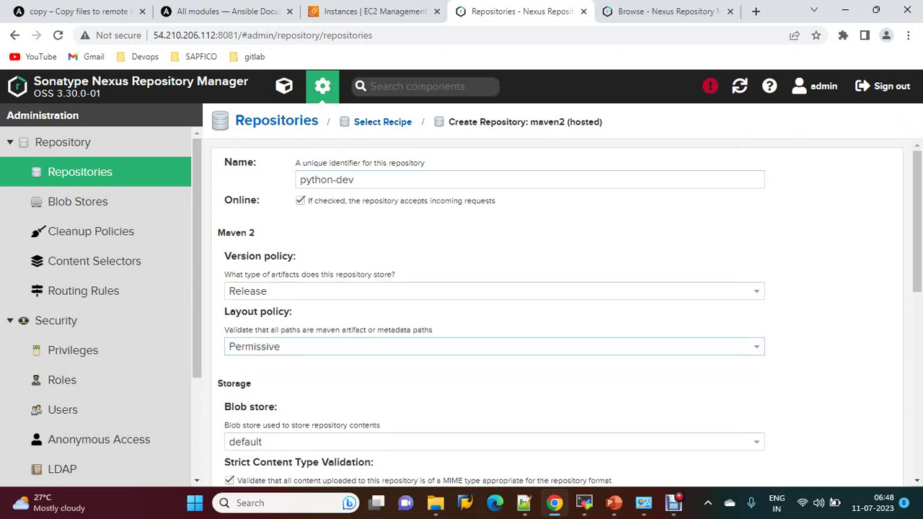
scroll(491, 311, "down", 5)
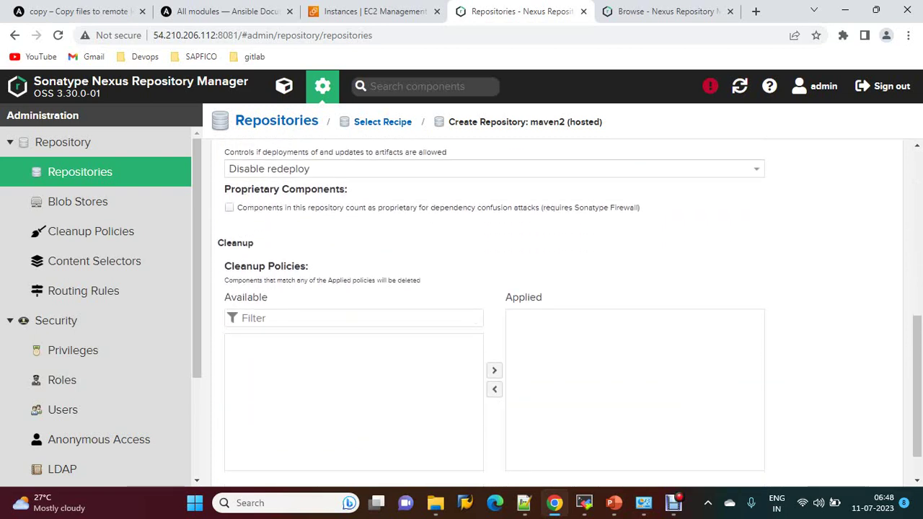
left_click(493, 168)
left_click(268, 183)
scroll(491, 310, "down", 1)
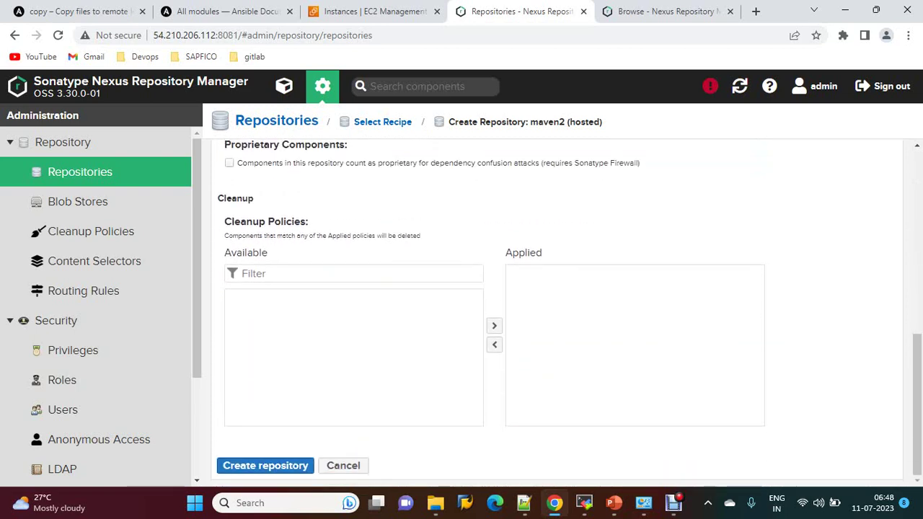
left_click(266, 465)
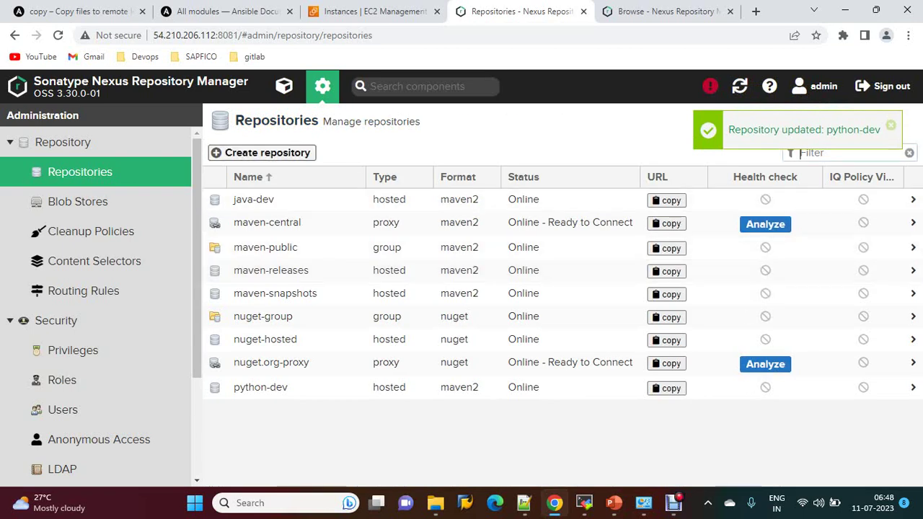
Step: Start another maven2 (hosted) repository and name it mulesoft-dev
left_click(266, 152)
scroll(432, 376, "down", 2)
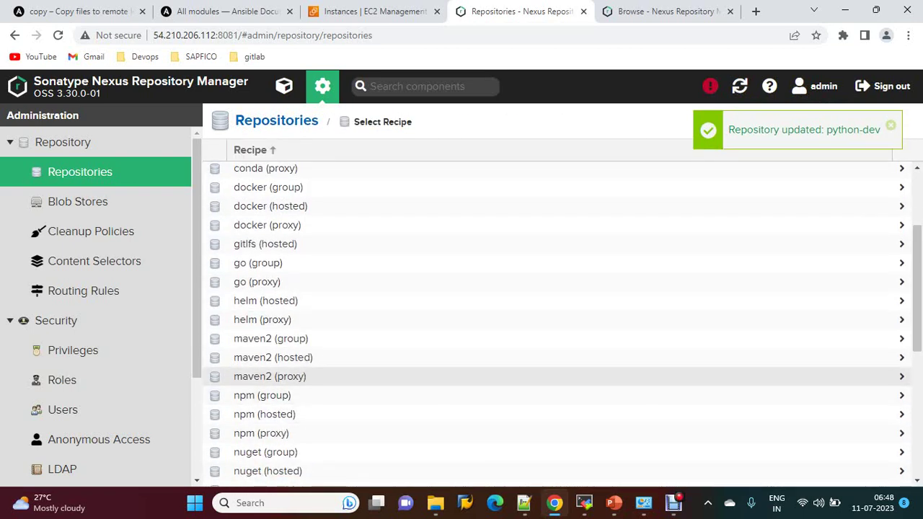
left_click(273, 357)
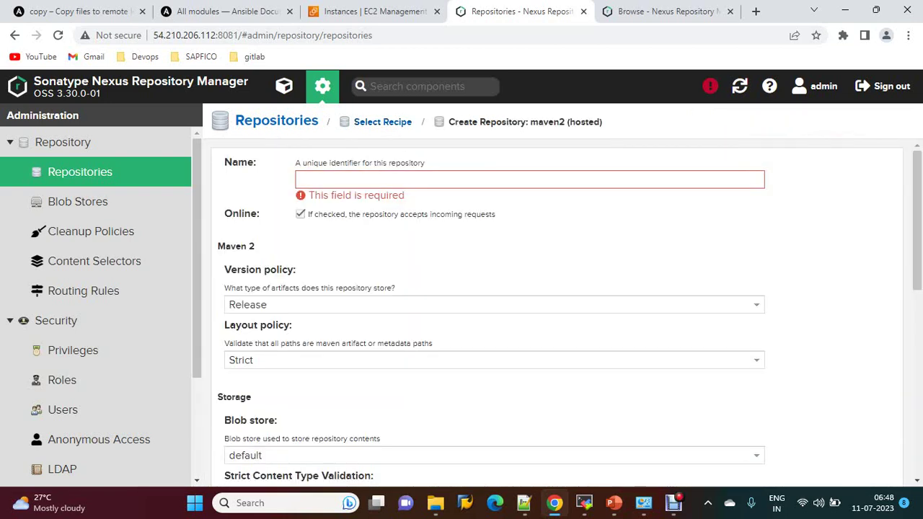
left_click(301, 179)
type("mulesoft")
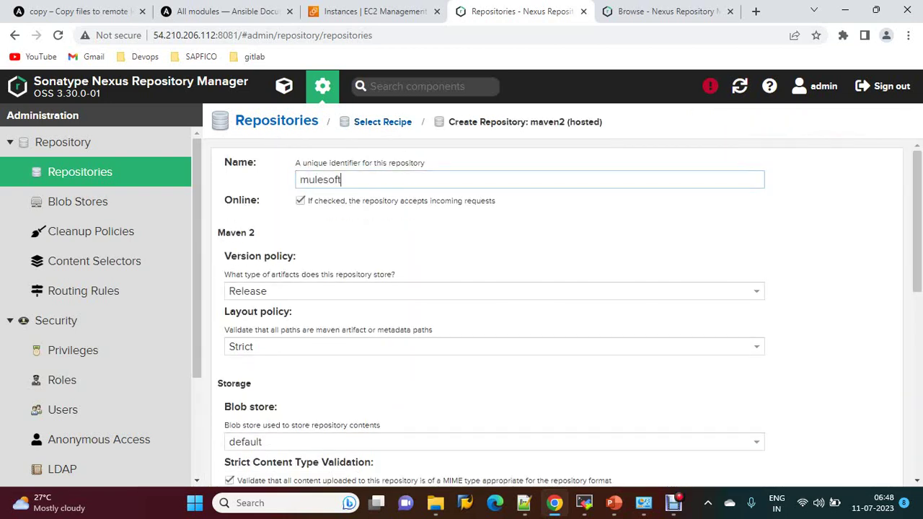
type("-dev")
Step: Set mulesoft-dev to Permissive layout and Allow redeploy, then create it
scroll(491, 310, "down", 2)
left_click(491, 211)
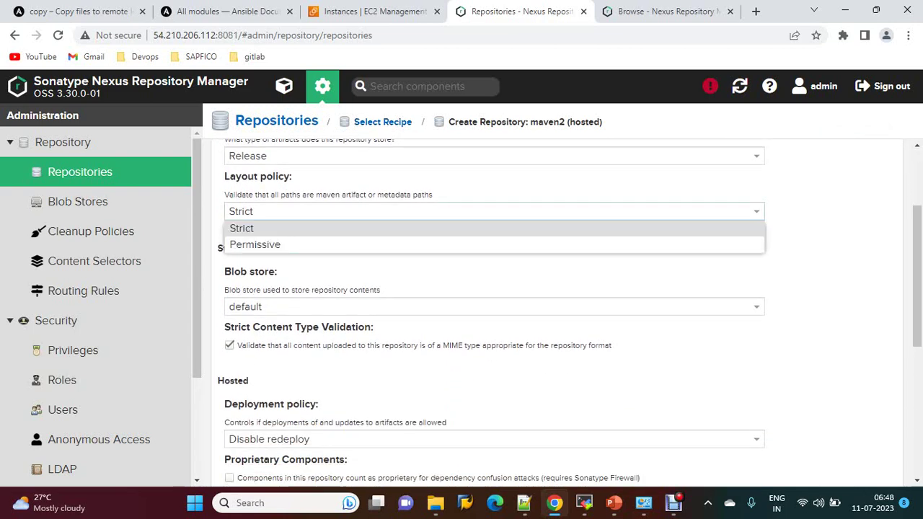
left_click(254, 245)
scroll(490, 310, "down", 4)
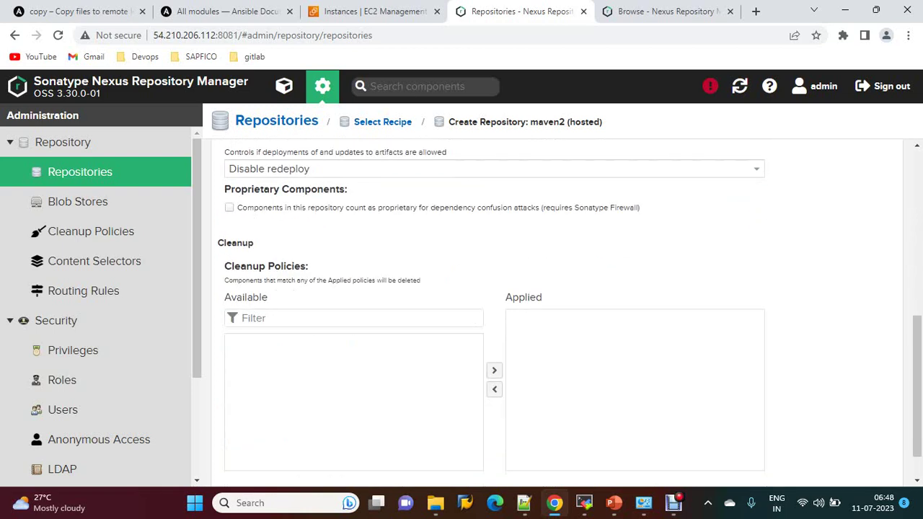
left_click(490, 168)
left_click(259, 183)
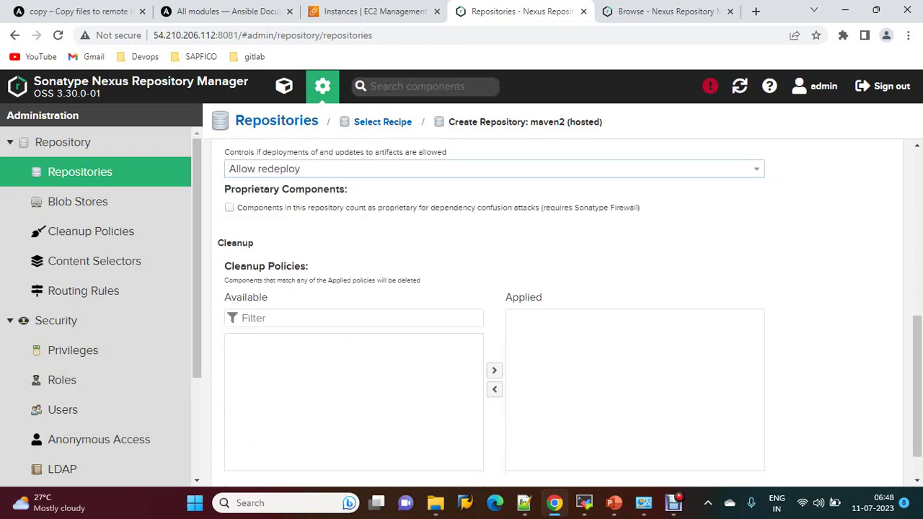
scroll(491, 310, "down", 1)
left_click(265, 465)
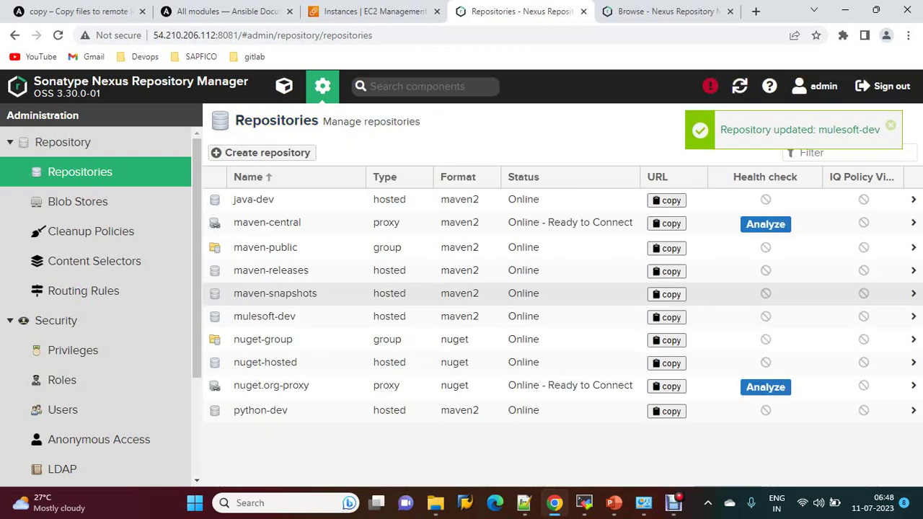
Step: Start a maven2 (hosted) repository named salesforce-dev
left_click(266, 153)
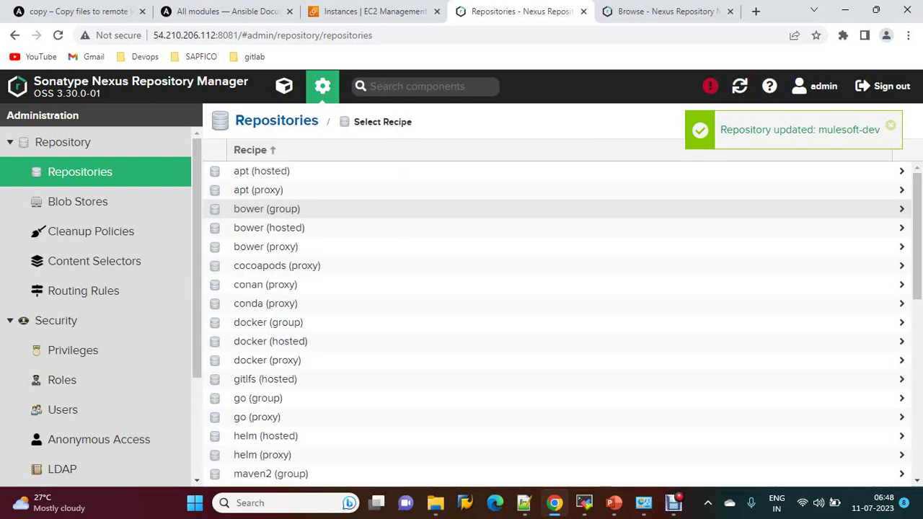
scroll(557, 324, "down", 3)
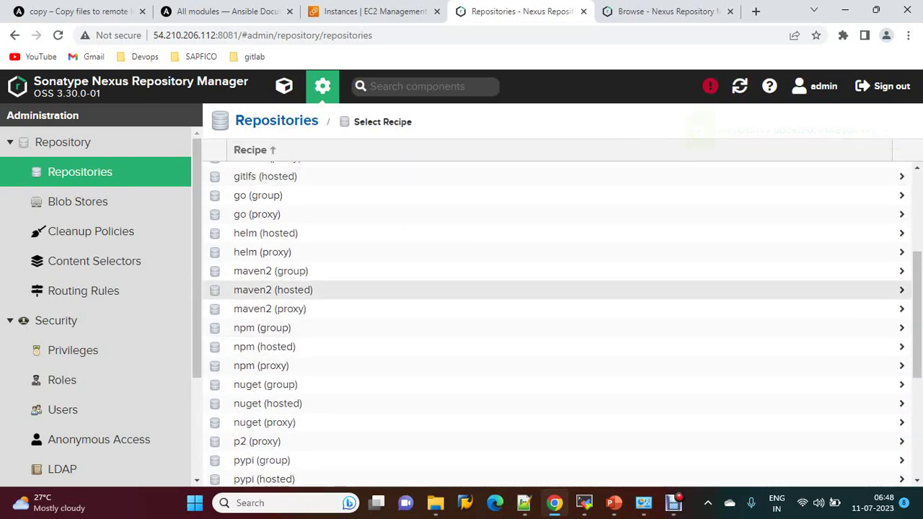
left_click(273, 289)
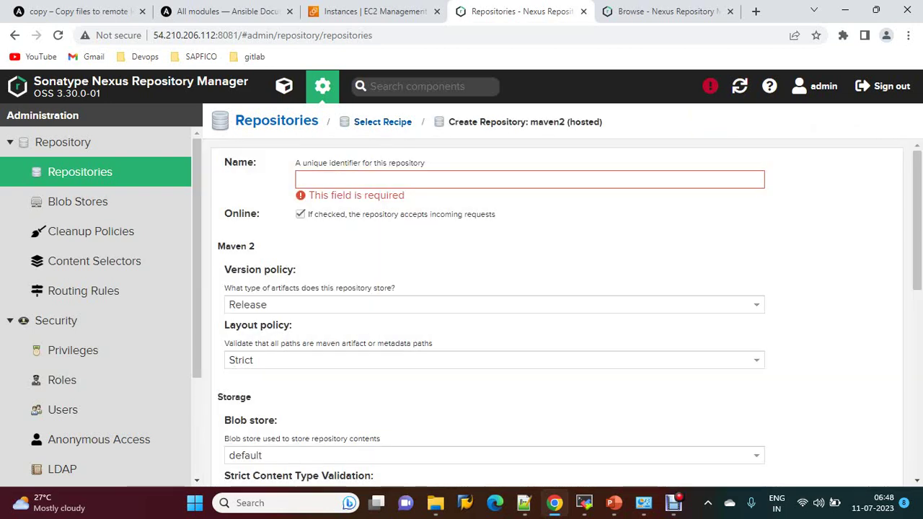
type("sales")
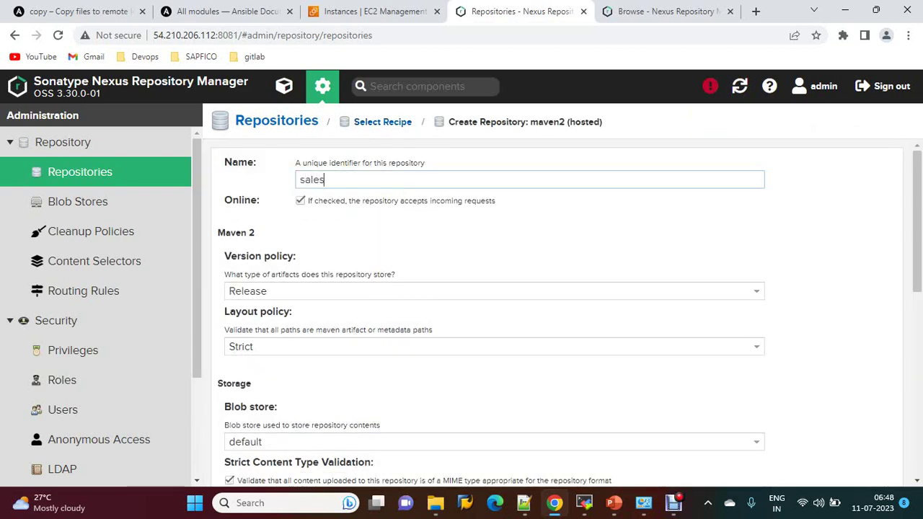
type("force-dev")
Step: Set Permissive layout and Allow redeploy, create salesforce-dev, and return to the Browse repository list
left_click(494, 346)
left_click(248, 379)
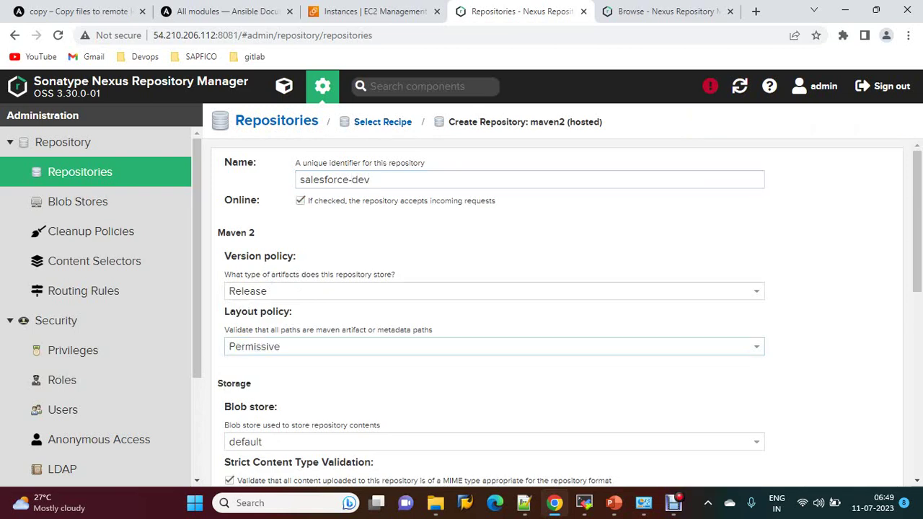
scroll(494, 310, "down", 5)
left_click(494, 236)
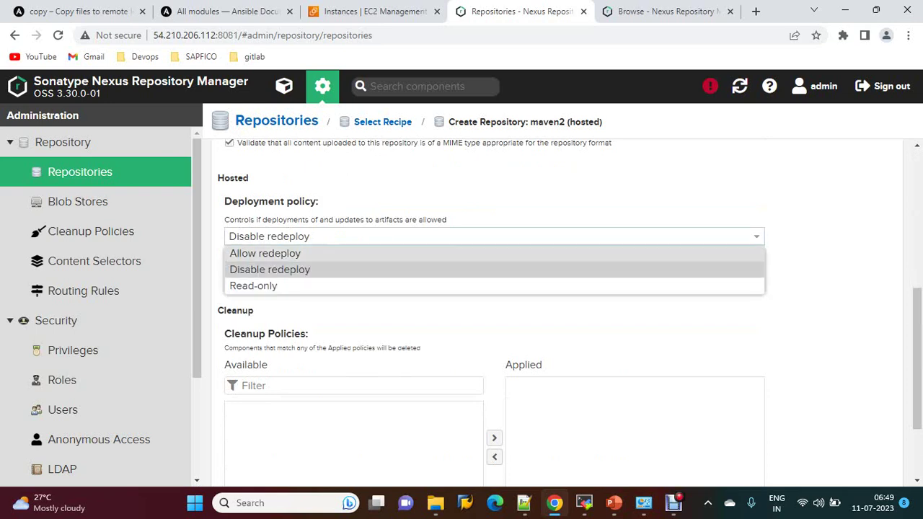
left_click(267, 251)
scroll(494, 310, "down", 2)
left_click(265, 465)
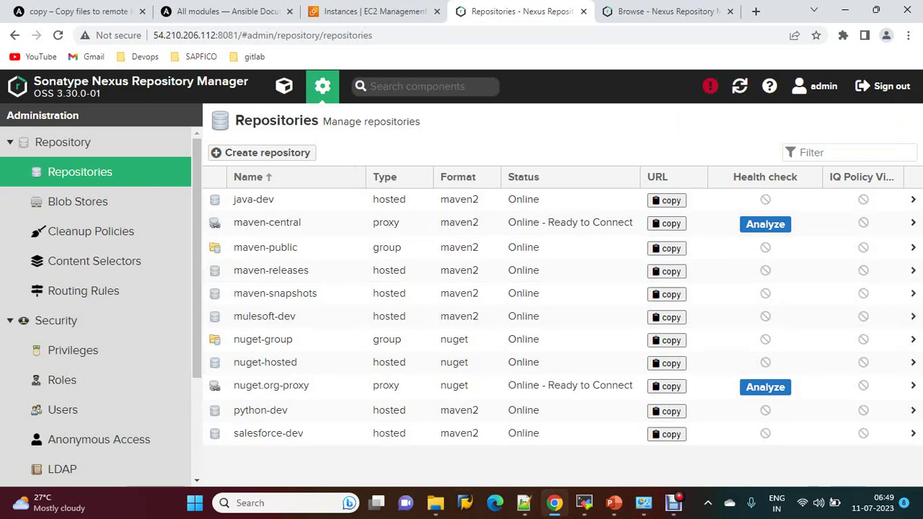
left_click(284, 86)
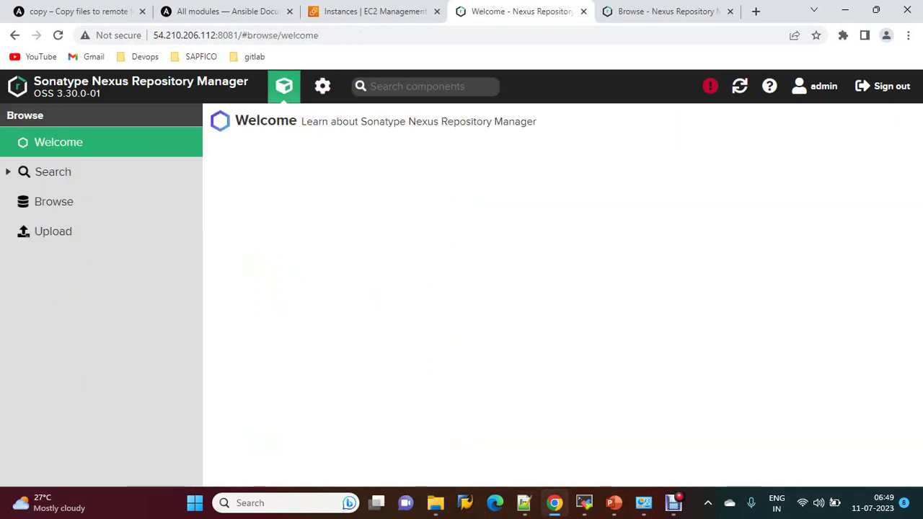
left_click(57, 203)
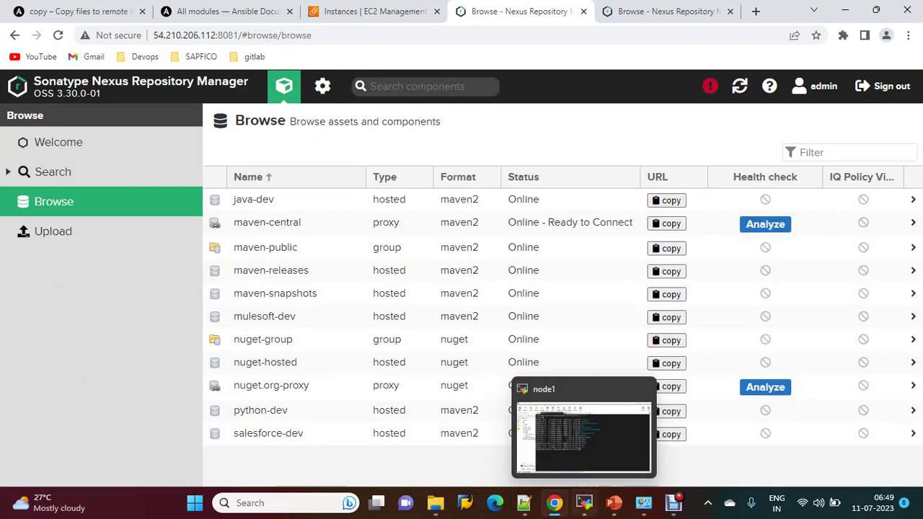
Step: In the node1 terminal, change to /home/ubuntu and list its files with ls -l
left_click(584, 503)
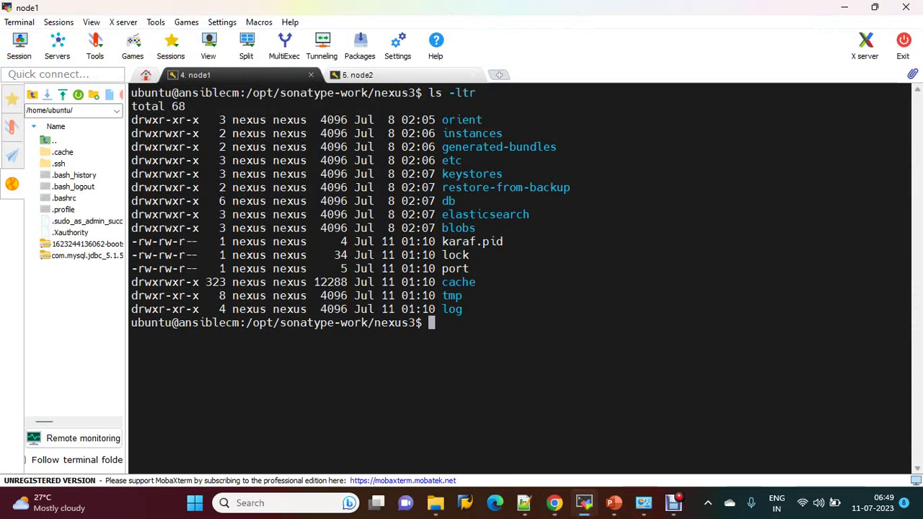
type("cd /h")
key("Tab")
type("u")
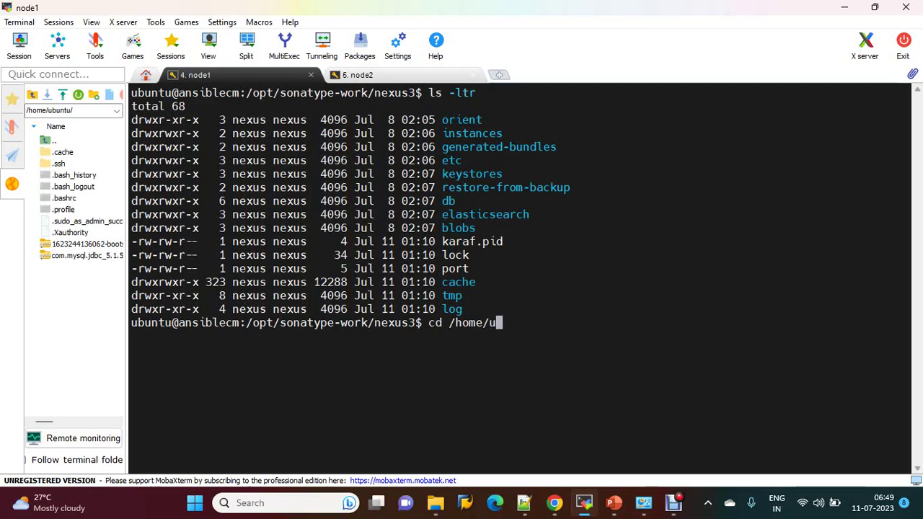
key("Tab")
key("Return")
type("ls -l")
key("Return")
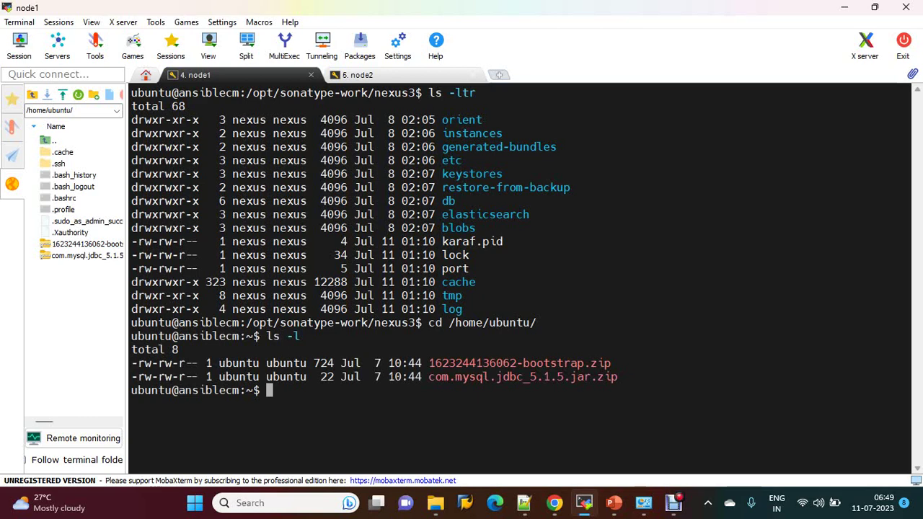
type("curl -v -u ad")
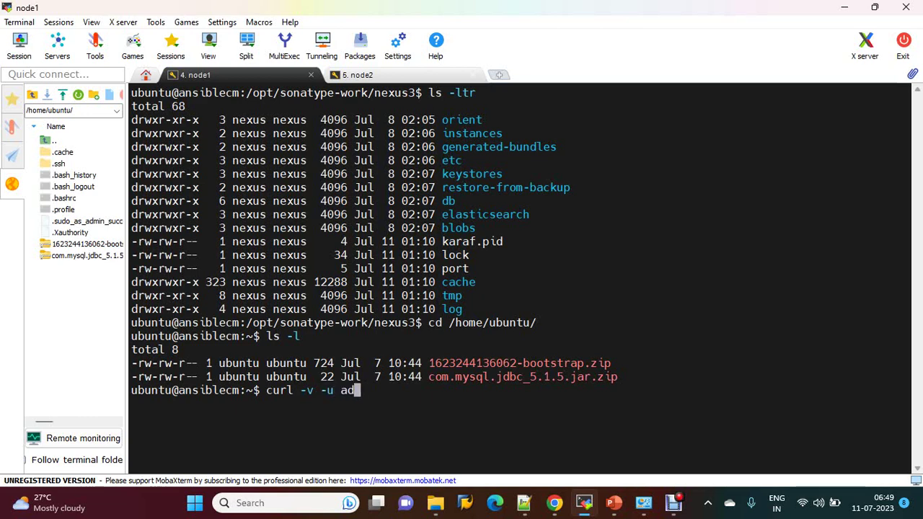
type("min:admin123")
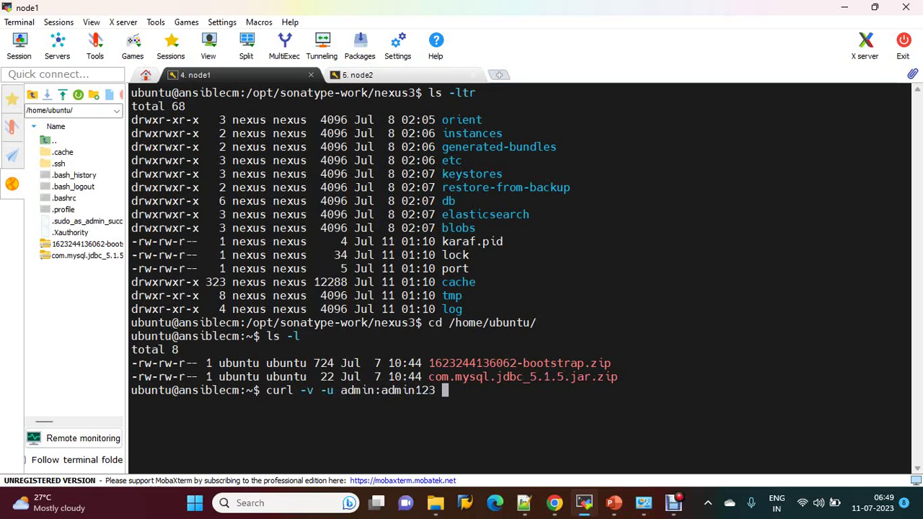
type(" --upload")
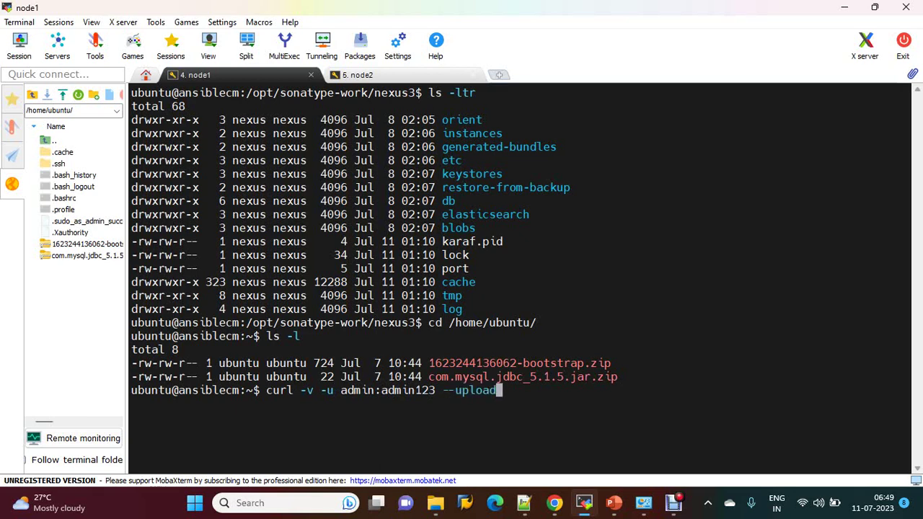
type("-files")
double_click(519, 363)
right_click(706, 383)
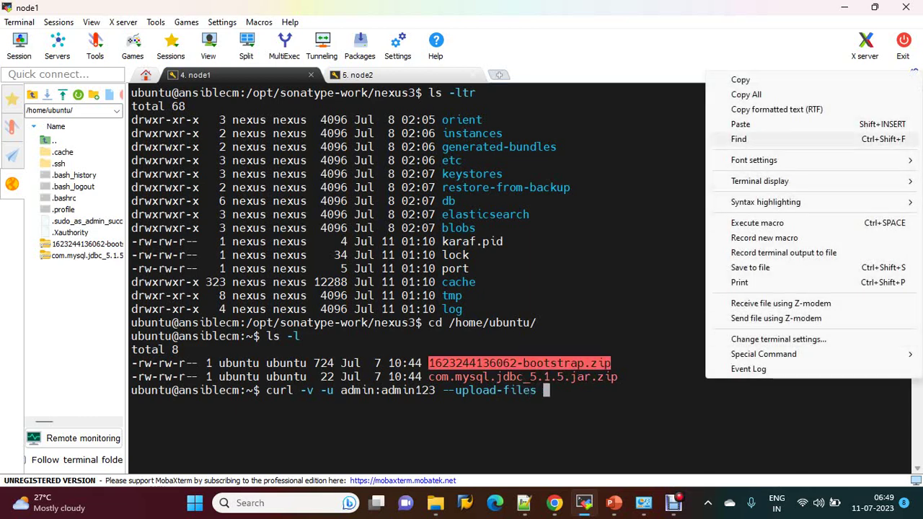
left_click(740, 124)
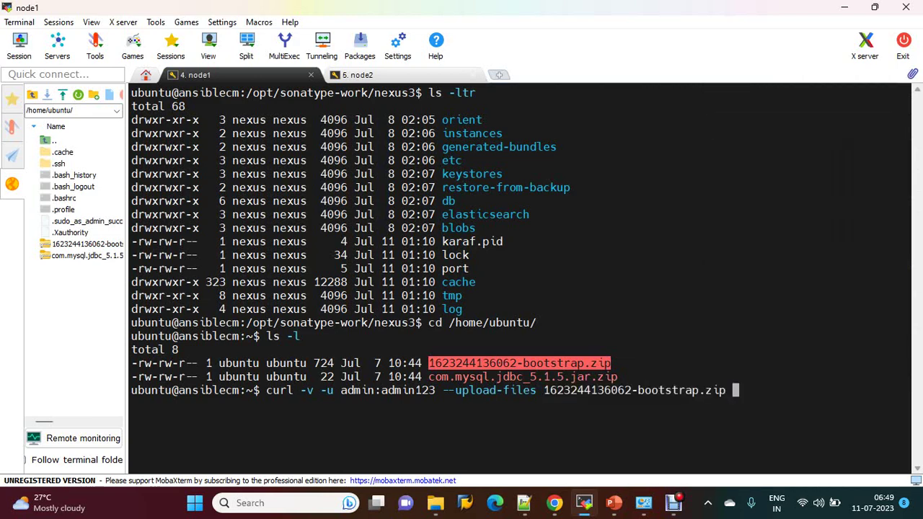
left_click(553, 502)
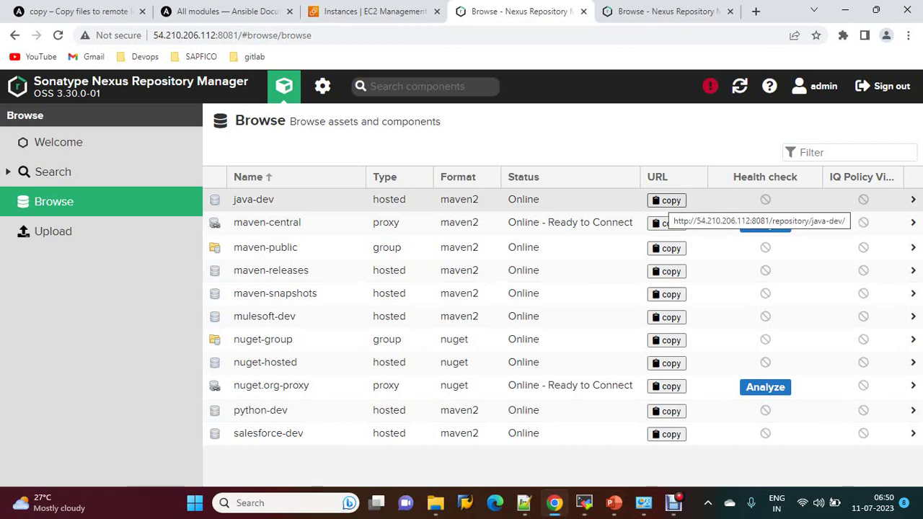
left_click(666, 201)
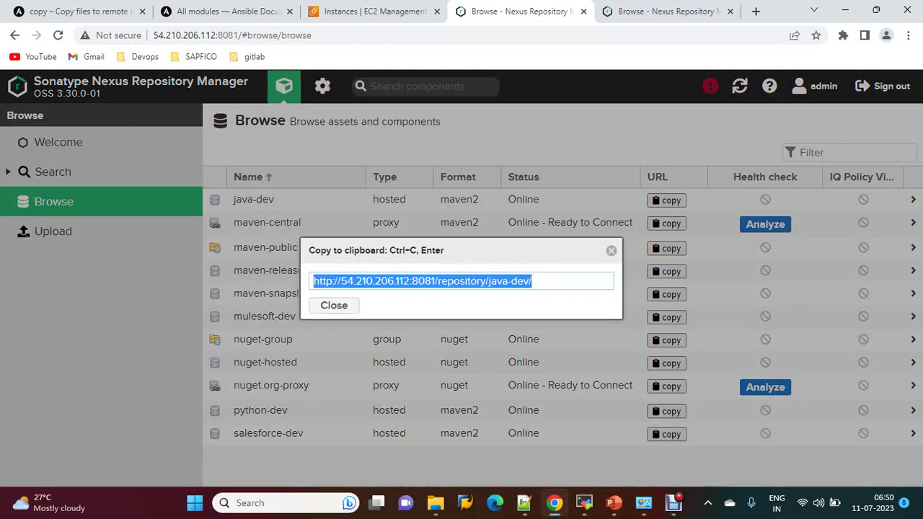
key("ctrl+c")
key("alt+Tab")
right_click(706, 338)
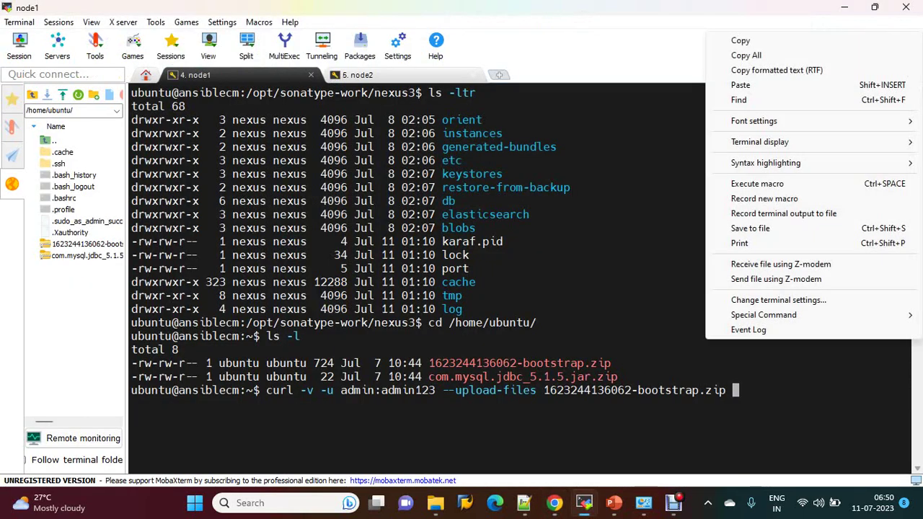
left_click(740, 84)
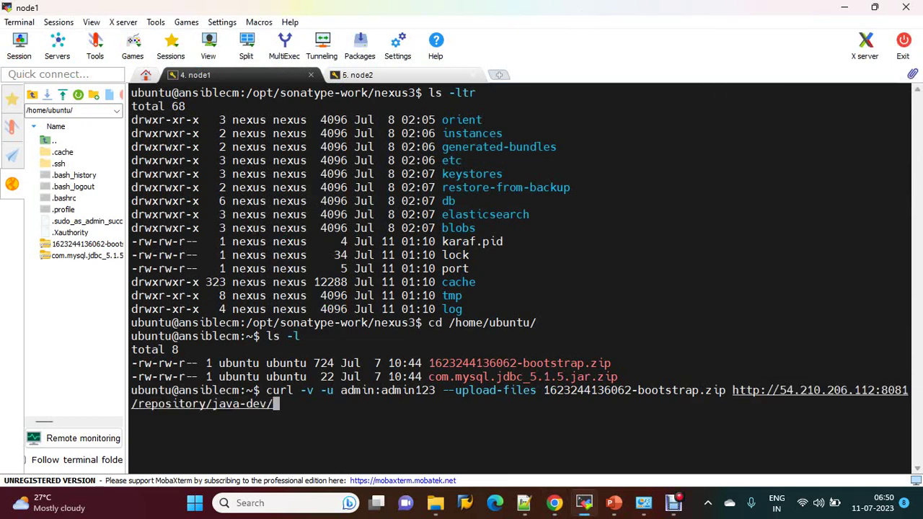
key("Return")
key("alt+Tab")
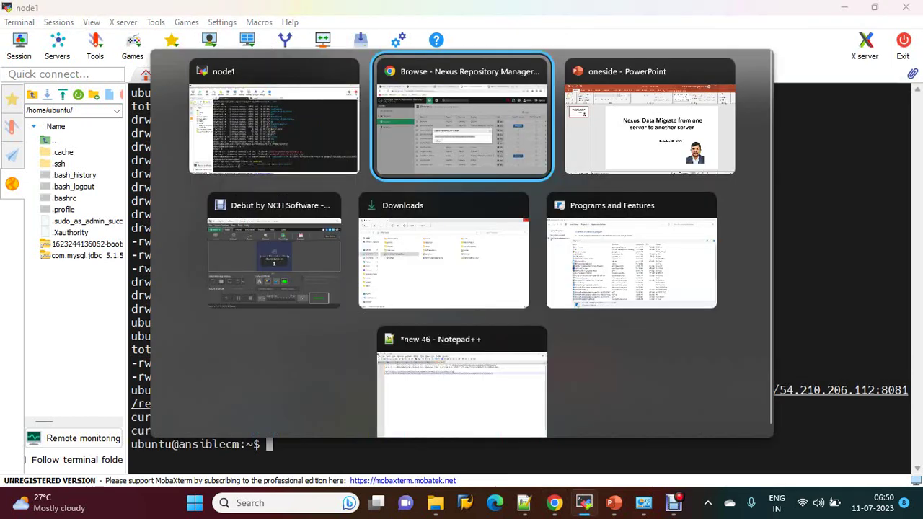
Step: Copy the 'curl -v -u ... --upload-file' prefix from line 1 of the Notepad++ notes
mouse_move(553, 502)
left_click(525, 503)
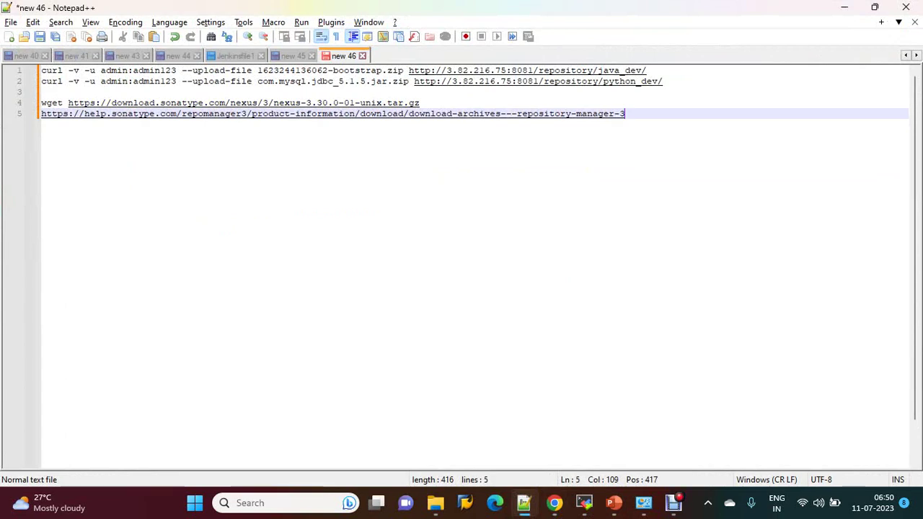
left_click_drag(253, 69, 41, 70)
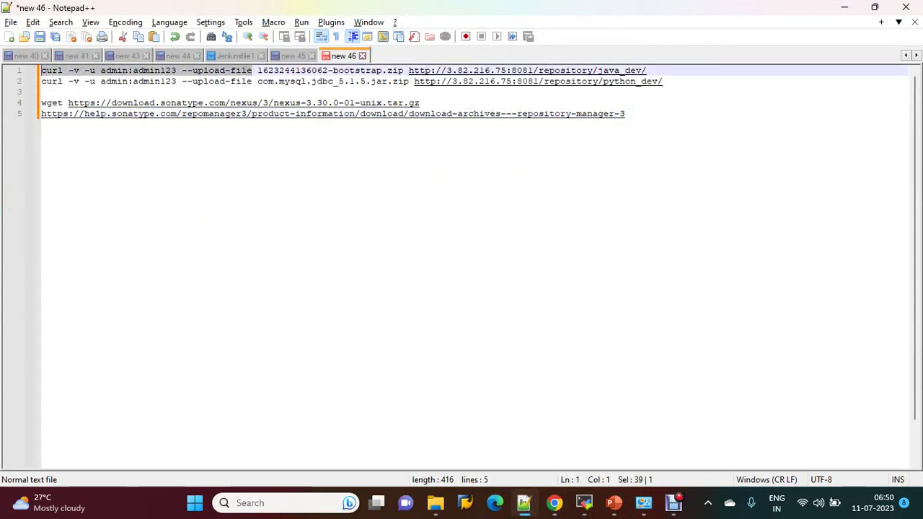
key("alt+Tab")
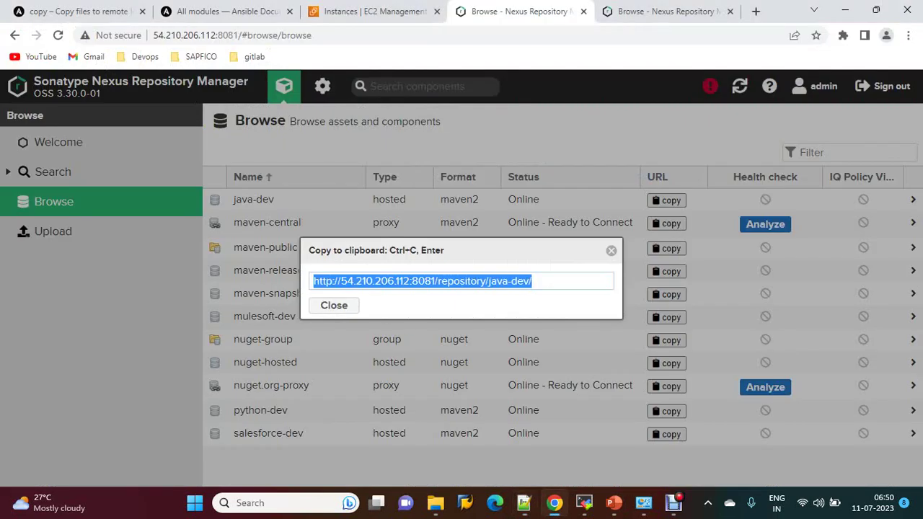
left_click(584, 502)
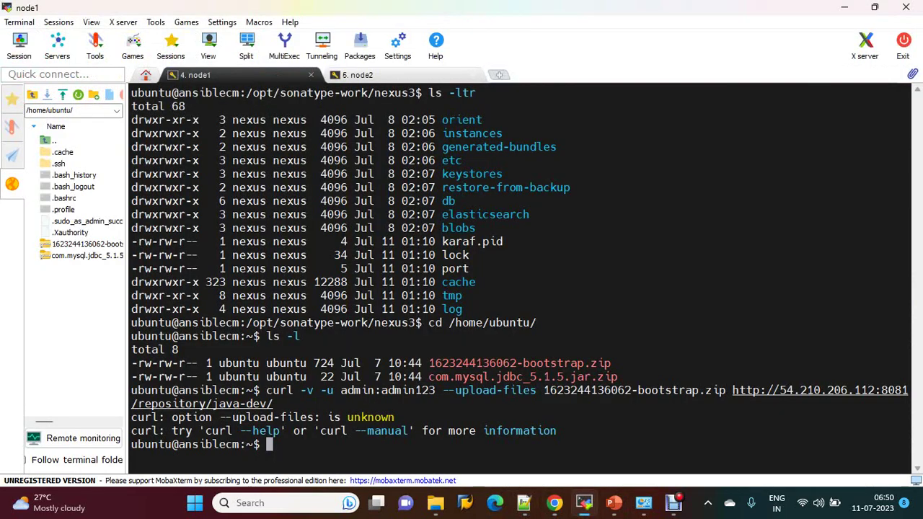
Step: Replace the faulty prefix with the pasted --upload-file version and rerun the upload, getting 201 Created
key("Up")
key("Left")
key("Left")
key("Left")
key("Left")
key("Left")
key("Left")
key("Left")
key("Left")
key("Left")
key("Left")
key("Left")
key("Left")
key("Left")
key("Left")
key("Left")
key("Left")
key("Left")
key("Left")
key("Left")
key("Left")
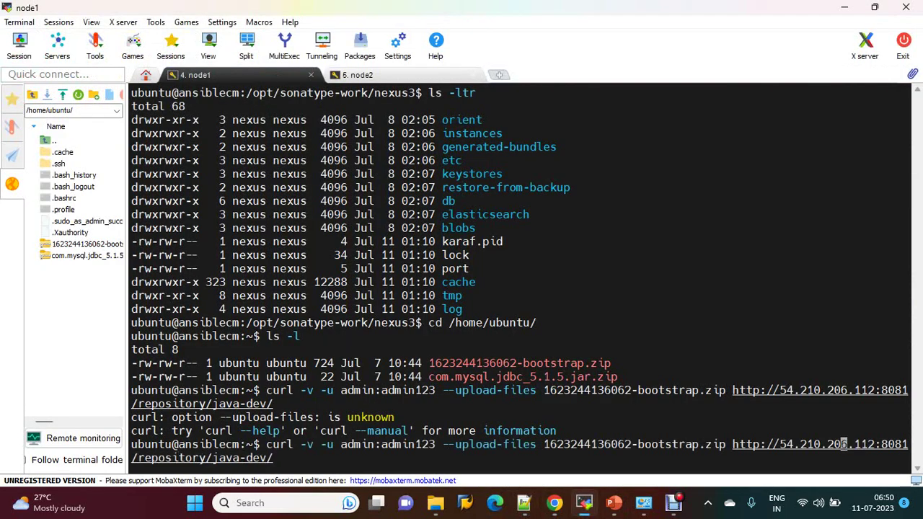
key("Left")
key("Left")
key("Left")
key("Left")
key("Left")
key("Left")
key("Left")
key("Left")
key("Left")
key("Left")
key("Left")
key("Left")
key("Left")
key("Left")
key("Left")
key("Left")
key("Left")
key("Left")
key("Left")
key("Left")
key("Left")
key("Left")
key("Left")
key("Left")
key("BackSpace")
key("BackSpace")
key("BackSpace")
key("BackSpace")
key("BackSpace")
key("BackSpace")
key("BackSpace")
key("BackSpace")
key("BackSpace")
key("BackSpace")
key("BackSpace")
key("BackSpace")
key("BackSpace")
key("BackSpace")
key("BackSpace")
key("BackSpace")
key("BackSpace")
key("BackSpace")
key("BackSpace")
key("BackSpace")
key("BackSpace")
key("BackSpace")
key("BackSpace")
key("BackSpace")
key("BackSpace")
key("BackSpace")
key("BackSpace")
key("BackSpace")
key("BackSpace")
key("BackSpace")
key("BackSpace")
key("BackSpace")
key("BackSpace")
key("BackSpace")
key("BackSpace")
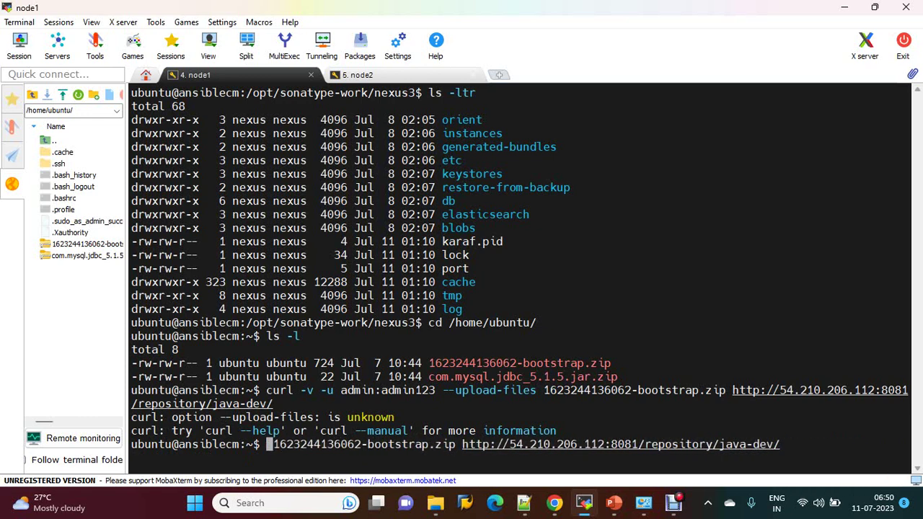
right_click(650, 109)
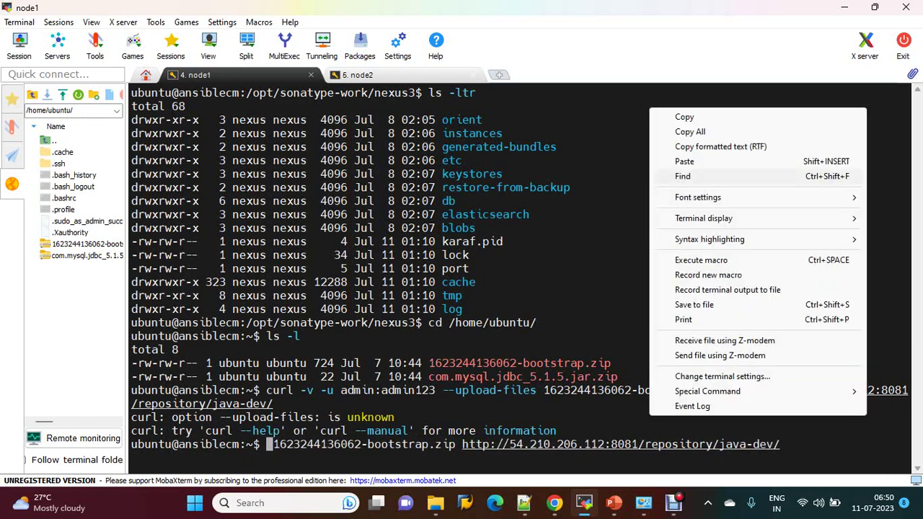
left_click(685, 161)
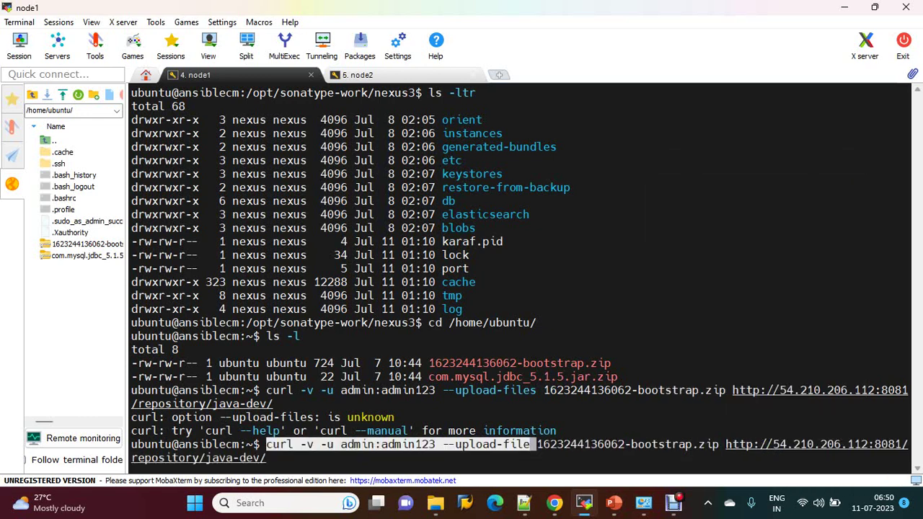
key("Return")
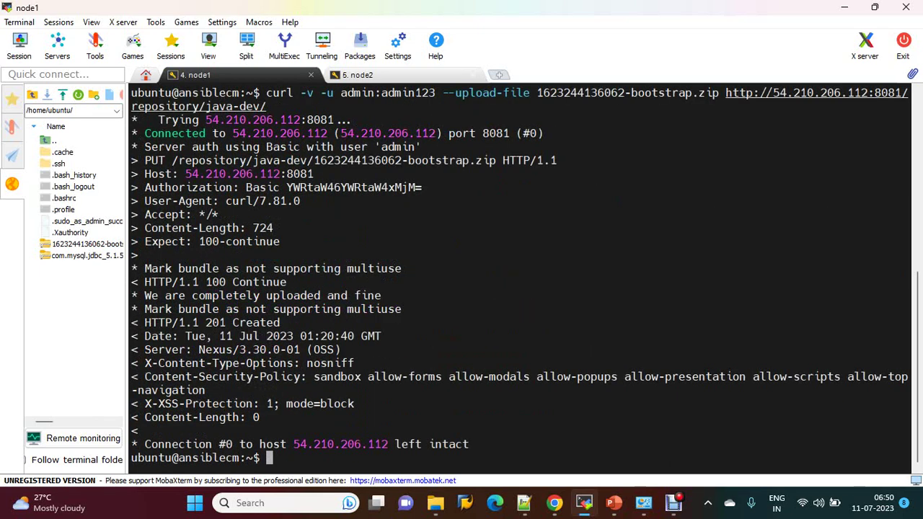
left_click(554, 503)
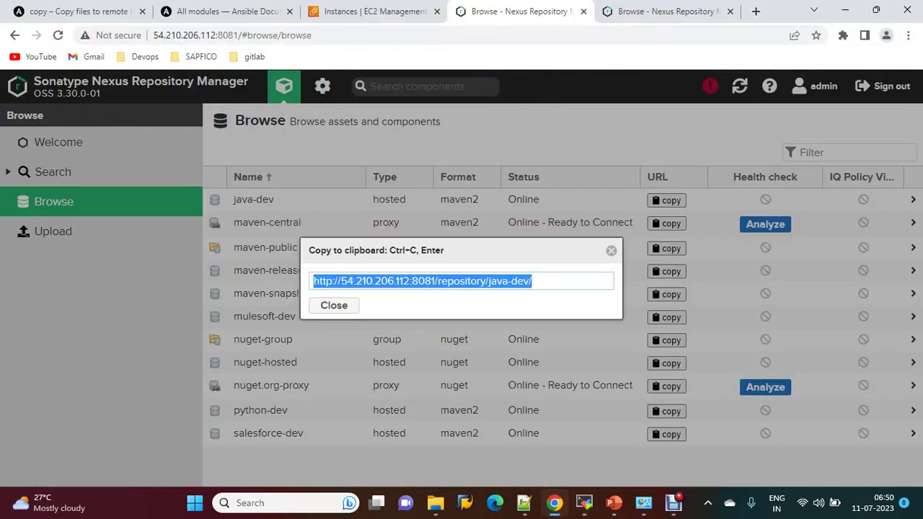
key("ctrl+c")
key("Return")
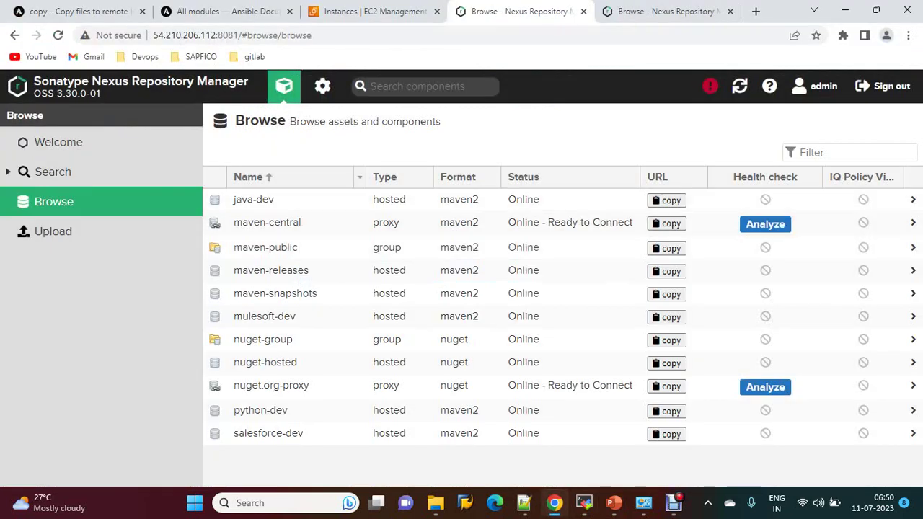
left_click(253, 199)
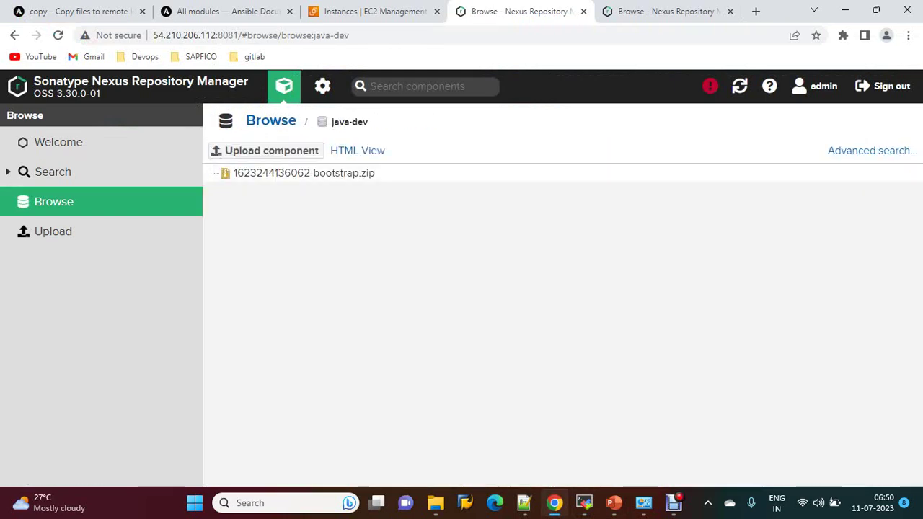
left_click(270, 120)
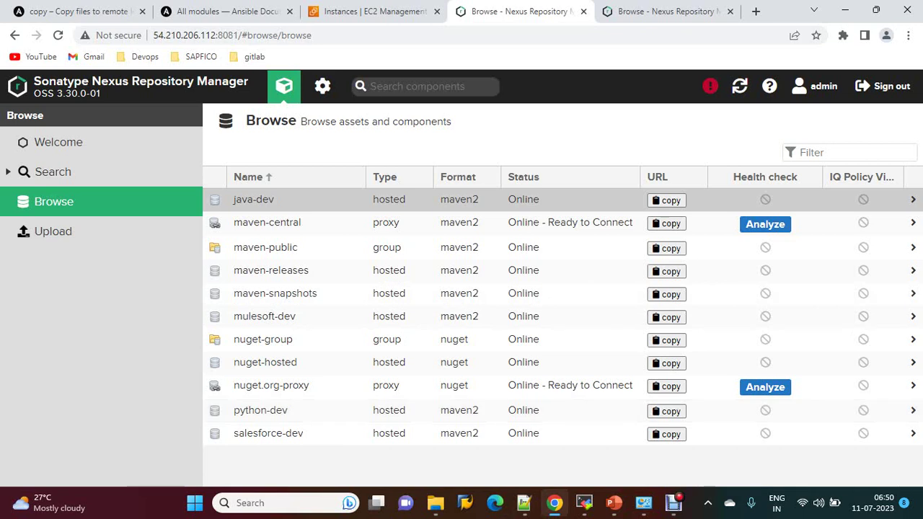
left_click(584, 503)
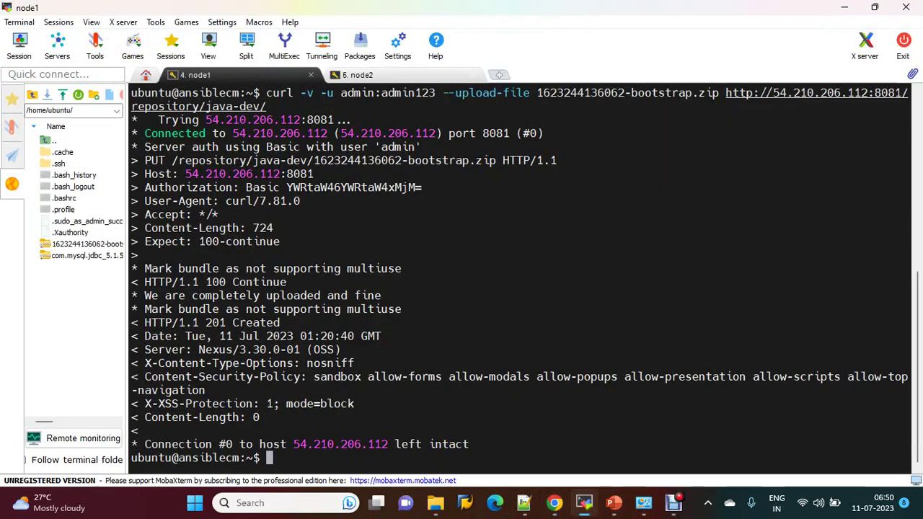
Step: Recall the curl command, change the target repository to python-dev, and erase the bootstrap file name
key("Up")
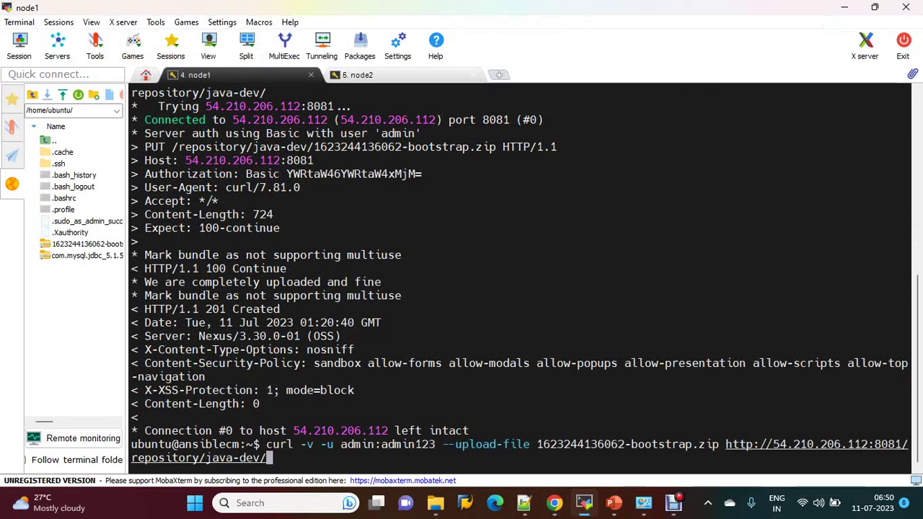
key("Left")
key("Left")
key("Left")
key("Left")
key("Left")
key("BackSpace")
key("BackSpace")
key("BackSpace")
key("BackSpace")
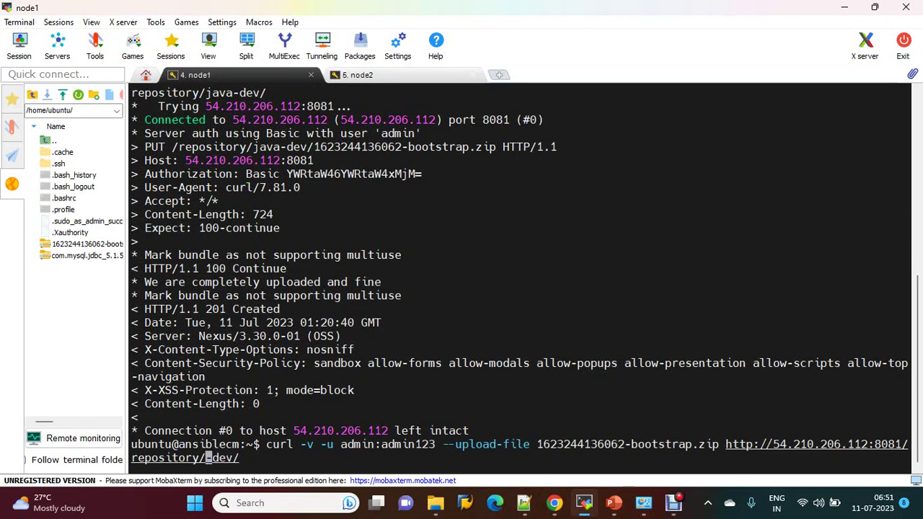
type("py")
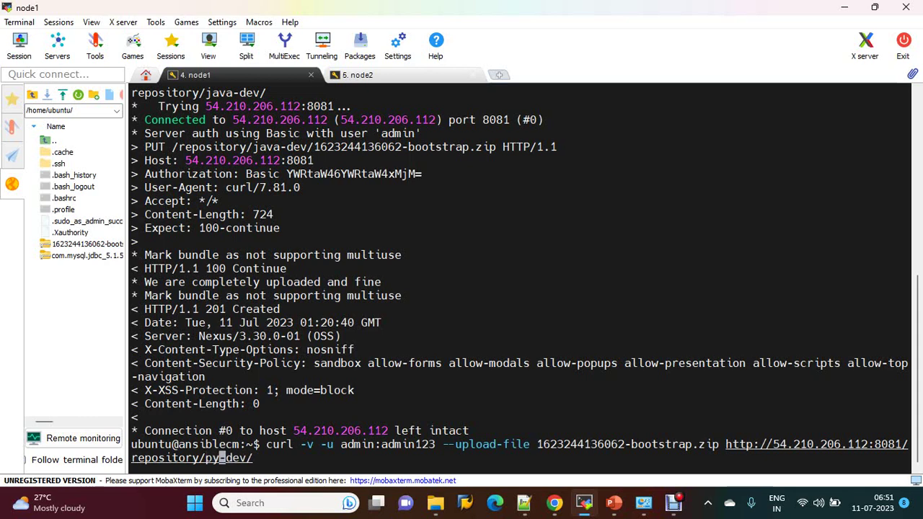
type("thon")
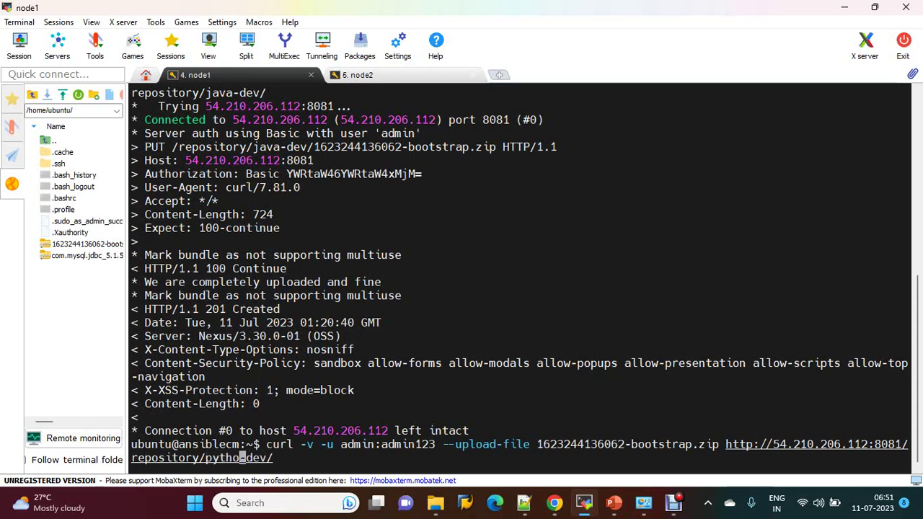
key("Left")
key("Left")
key("Left")
key("Left")
key("Left")
key("Left")
key("Left")
key("Left")
key("Left")
key("Left")
key("Left")
key("Left")
key("Left")
key("Left")
key("Left")
key("Left")
key("Left")
key("Left")
key("Left")
key("Left")
key("Left")
key("Left")
key("Left")
key("Left")
key("Left")
key("Left")
key("Left")
key("Left")
key("Left")
key("Left")
key("Left")
key("Left")
key("Left")
key("Left")
key("Left")
key("Left")
key("Left")
key("Left")
key("Left")
key("Left")
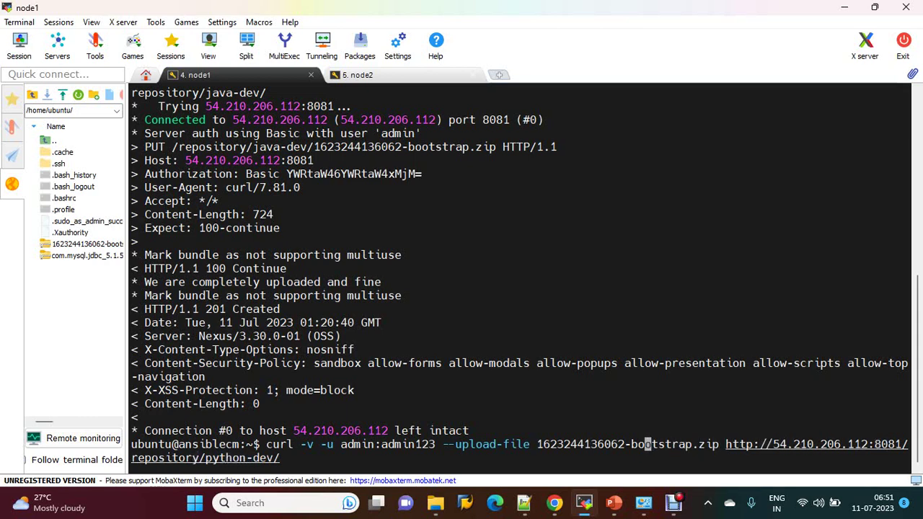
key("Right")
key("Right")
key("Right")
key("Right")
key("Right")
key("Right")
key("Right")
key("Right")
key("Right")
key("Right")
key("Right")
key("Right")
key("Right")
key("Left")
key("Left")
key("BackSpace")
key("BackSpace")
key("BackSpace")
key("BackSpace")
key("BackSpace")
key("BackSpace")
key("BackSpace")
key("BackSpace")
key("BackSpace")
key("BackSpace")
key("BackSpace")
key("BackSpace")
key("BackSpace")
key("BackSpace")
key("BackSpace")
key("BackSpace")
key("BackSpace")
key("BackSpace")
key("BackSpace")
key("BackSpace")
key("BackSpace")
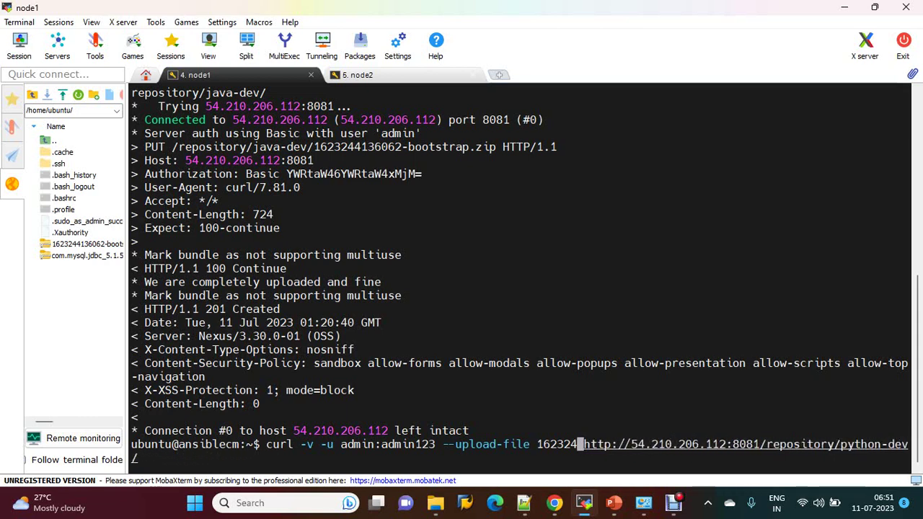
key("BackSpace")
key("BackSpace")
key("BackSpace")
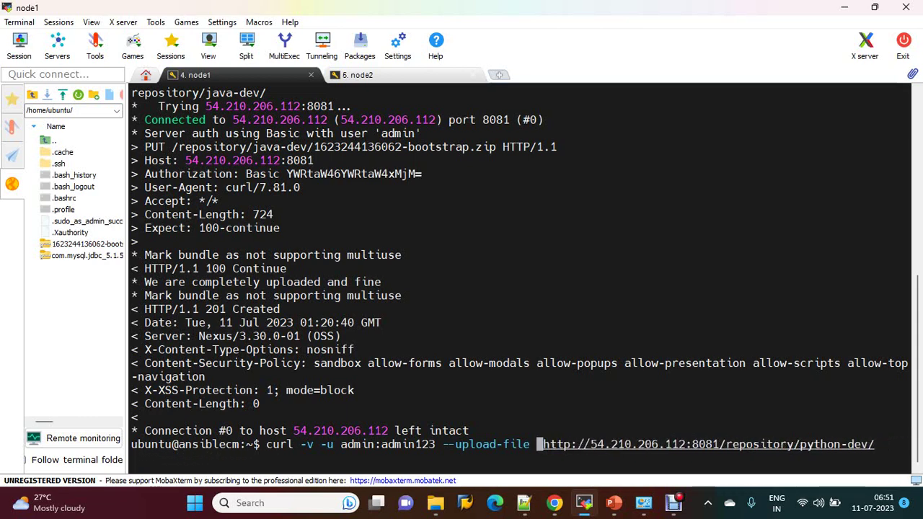
Step: Tab-complete com.mysql.jdbc_5.1.5.jar.zip as the file and run the upload, getting 201 Created
scroll(519, 274, "up", 3)
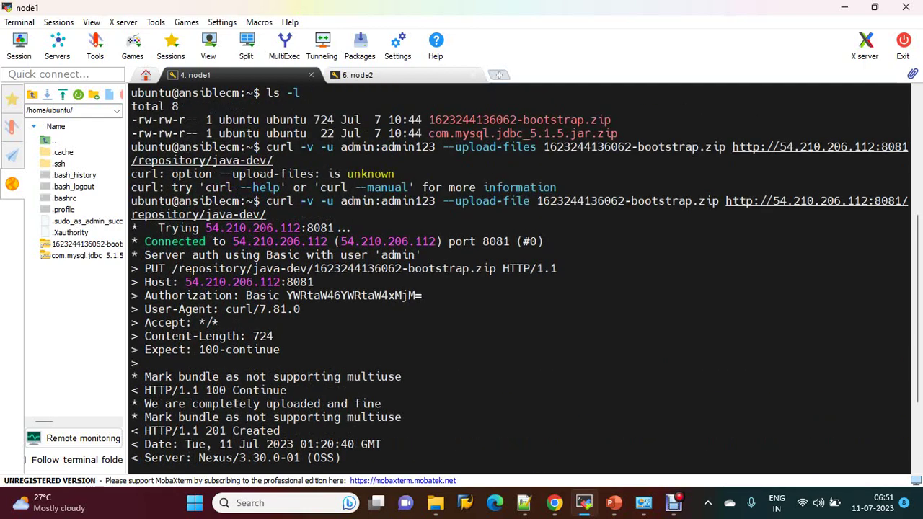
left_click(553, 502)
left_click(553, 502)
type("co")
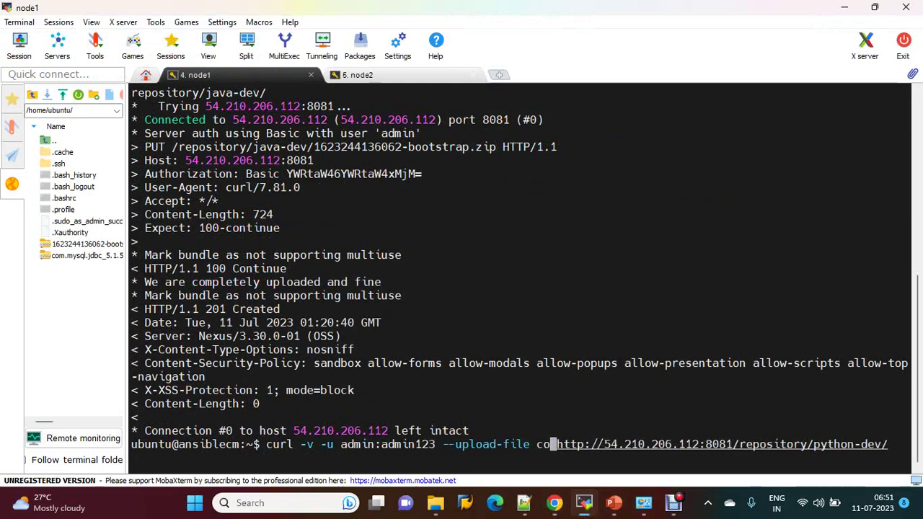
key("Tab")
key("Return")
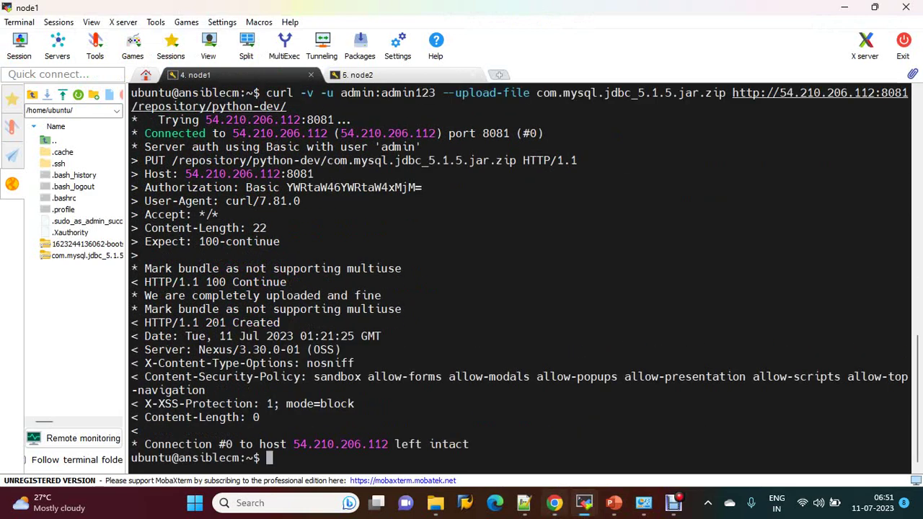
left_click(554, 503)
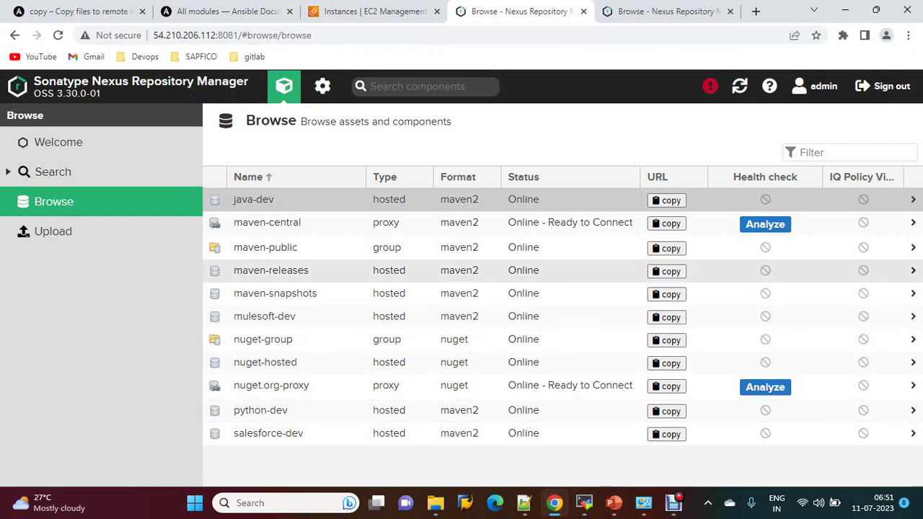
Step: Check that python-dev holds com.mysql.jdbc_5.1.5.jar.zip, then return to the node1 terminal
left_click(260, 410)
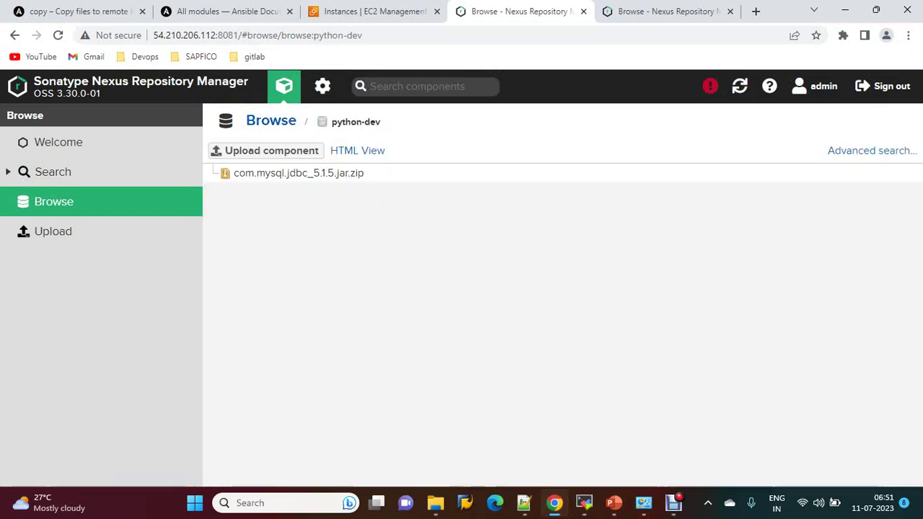
left_click(271, 120)
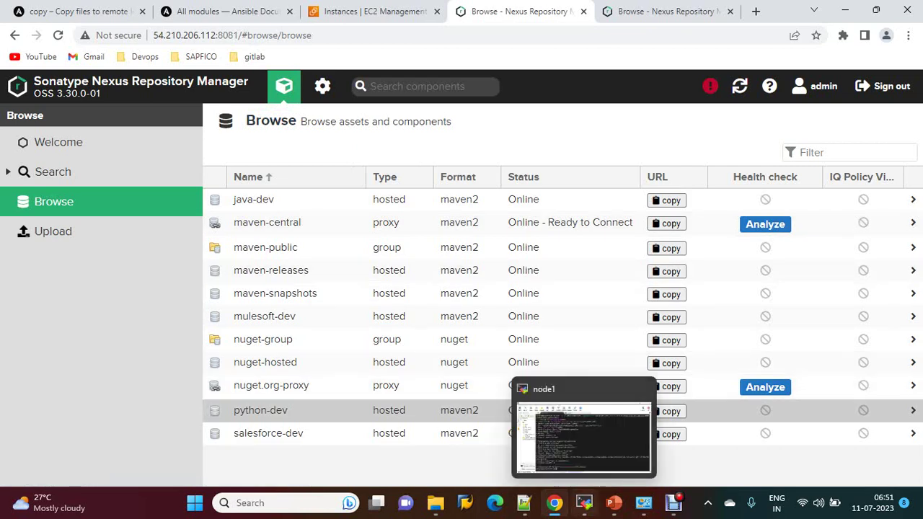
left_click(584, 503)
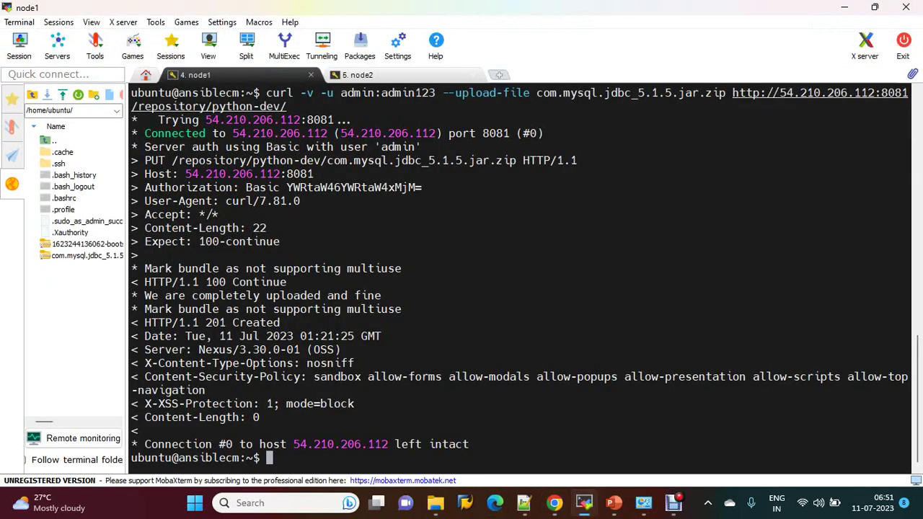
Step: Create an empty file named mulesoft with touch
type("touch p")
key("BackSpace")
type("mulesfot")
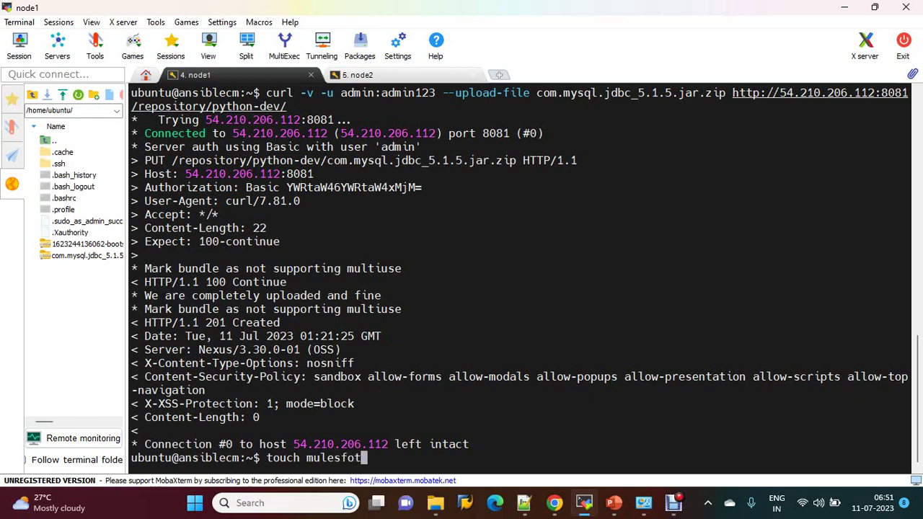
key("BackSpace")
key("BackSpace")
key("BackSpace")
type("s")
key("BackSpace")
type("oft")
key("Return")
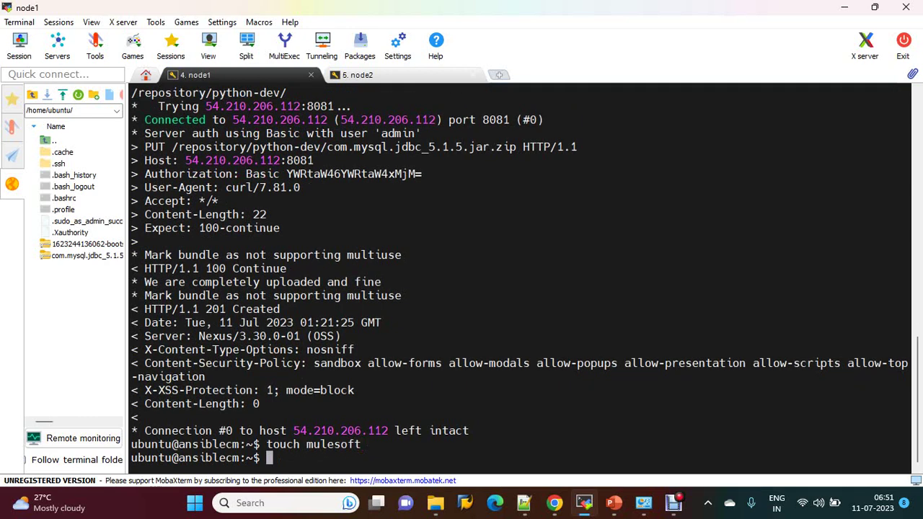
Step: Run tar -xvf mulesoft.tar mulesoft, then list the home folder with ls -ltr
type("tar -xvf")
key("BackSpace")
key("BackSpace")
key("BackSpace")
type("xvf m")
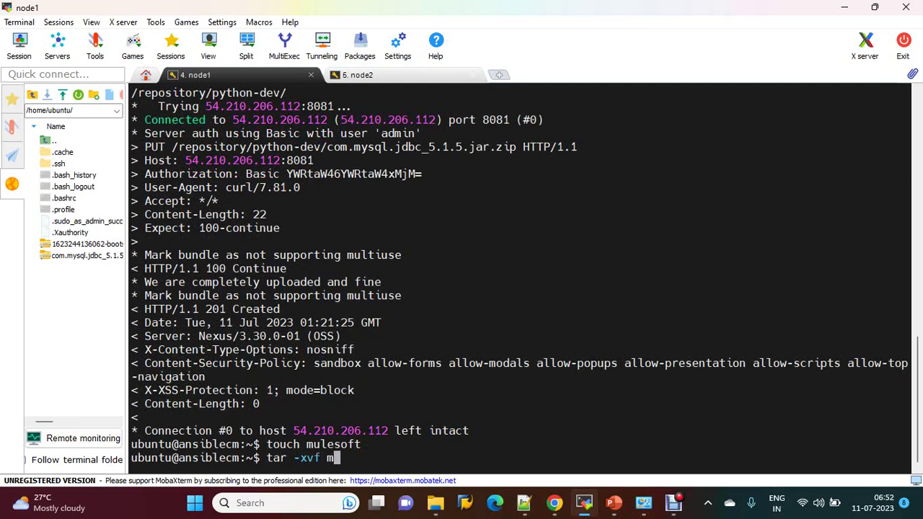
type("ulesoft.tar mule")
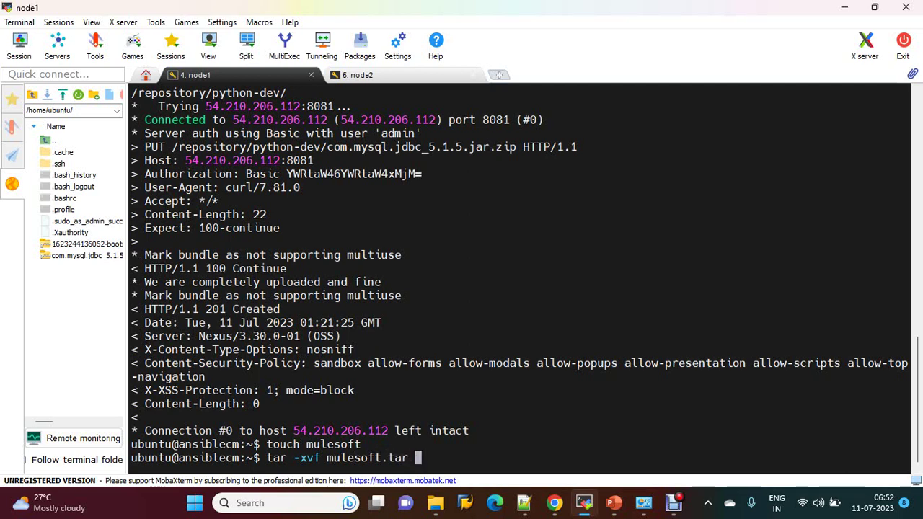
type("sfo")
key("BackSpace")
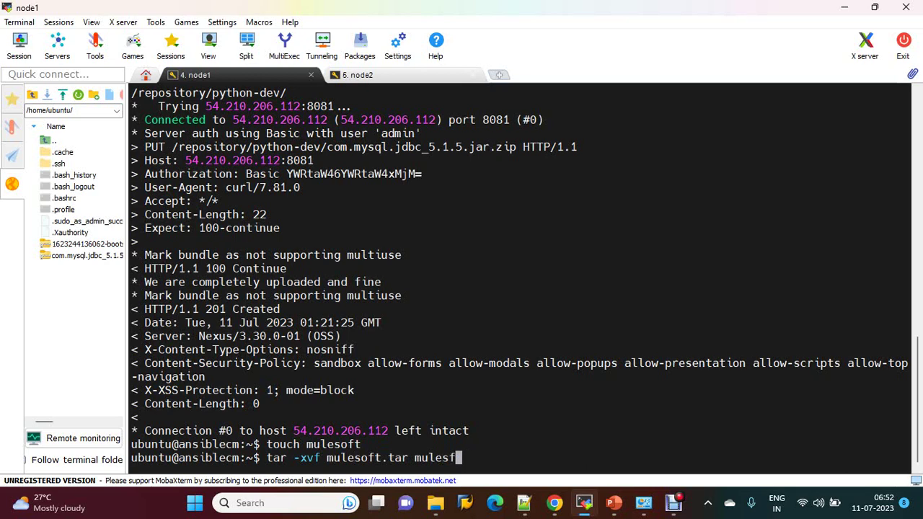
key("BackSpace")
type("oft")
key("Return")
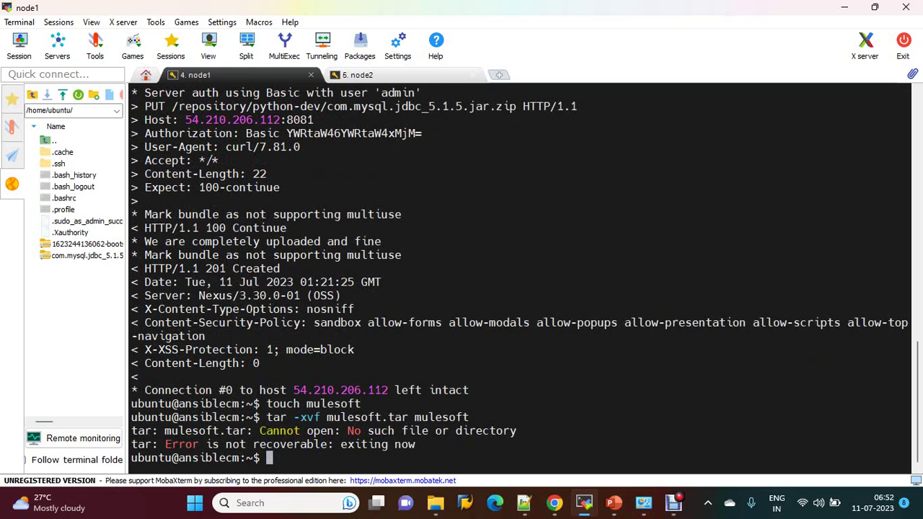
type("ls -ltr")
key("Return")
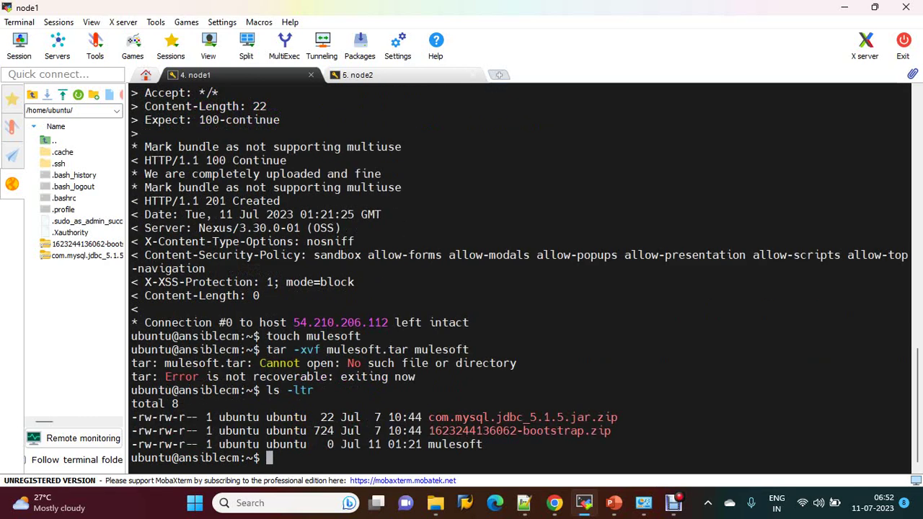
Step: Run a cat >> command aimed at a good morning file
type("cat >> googl")
key("BackSpace")
key("BackSpace")
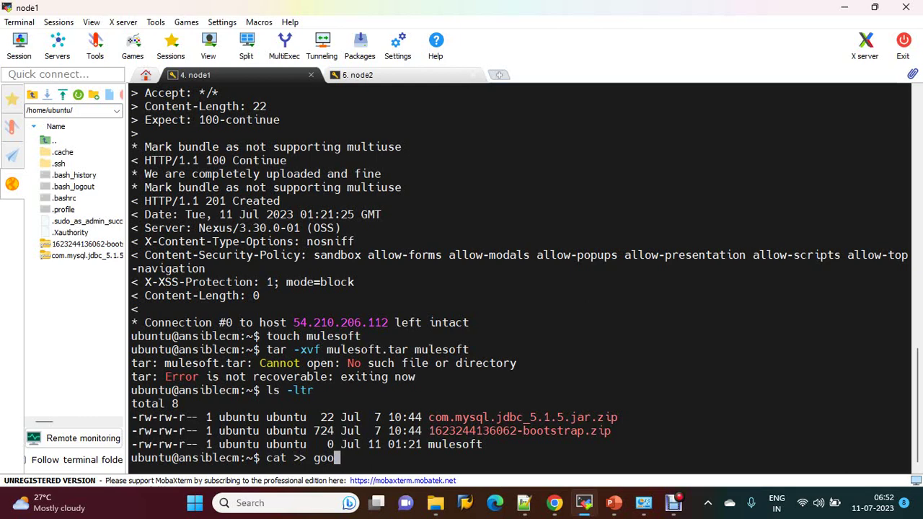
type("d morning")
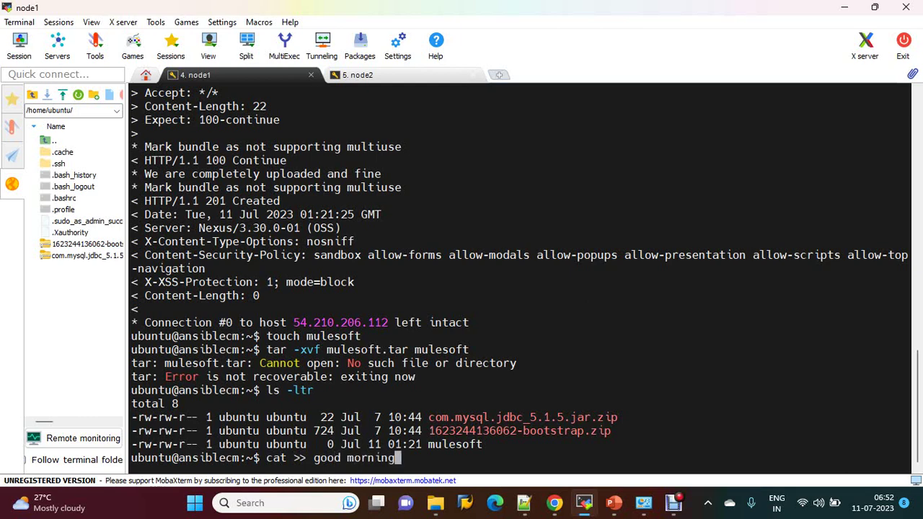
key("Return")
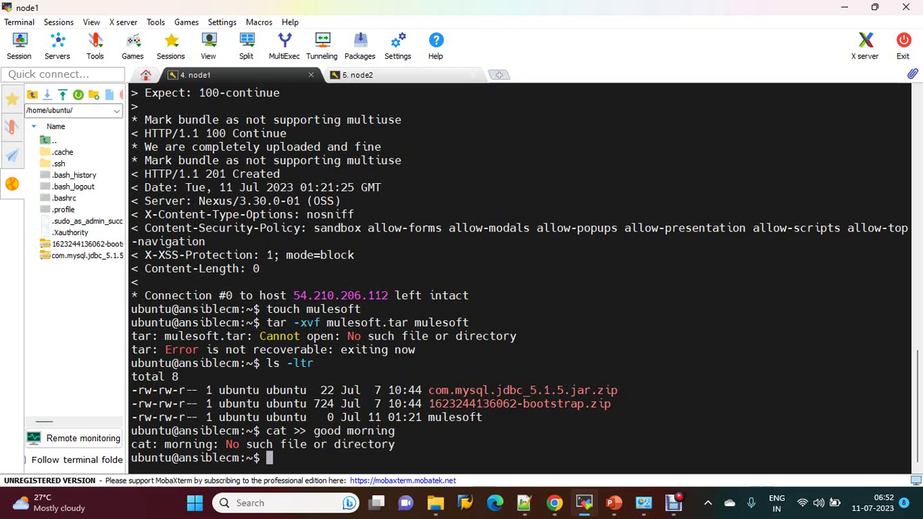
Step: Open the mulesoft file in the vi editor
key("Up")
key("BackSpace")
key("BackSpace")
key("BackSpace")
key("BackSpace")
key("BackSpace")
key("BackSpace")
key("BackSpace")
key("BackSpace")
key("BackSpace")
key("BackSpace")
key("BackSpace")
key("BackSpace")
key("BackSpace")
key("BackSpace")
key("BackSpace")
key("BackSpace")
key("BackSpace")
key("BackSpace")
key("BackSpace")
type("vi m")
key("Tab")
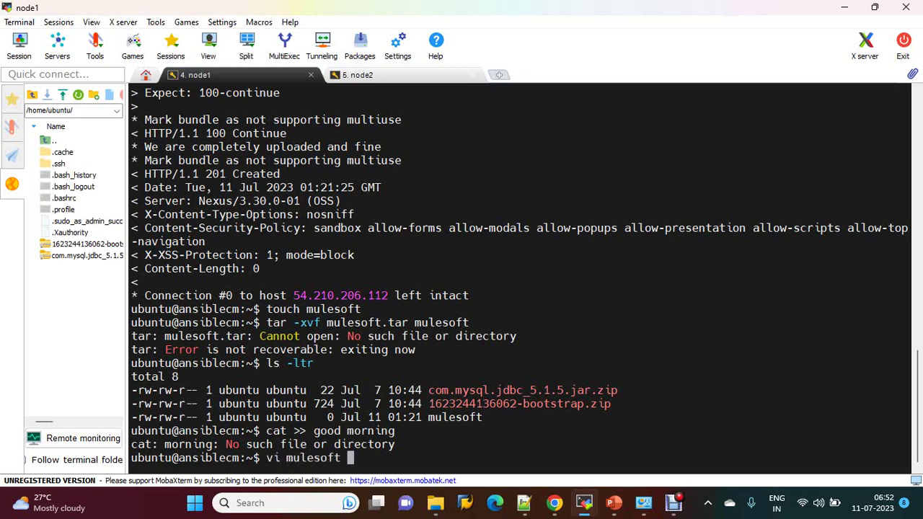
key("Return")
Step: Write 'good morning' into mulesoft in vi and save with :wq
type("i")
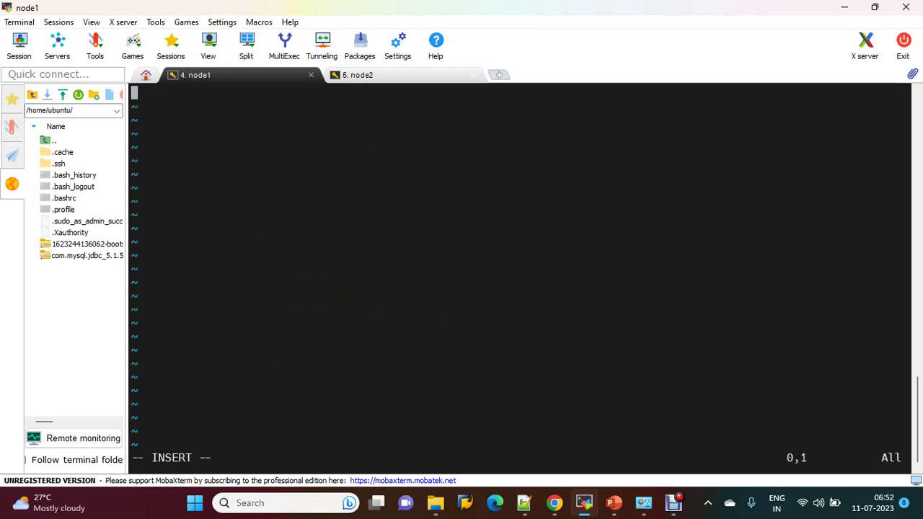
type("good")
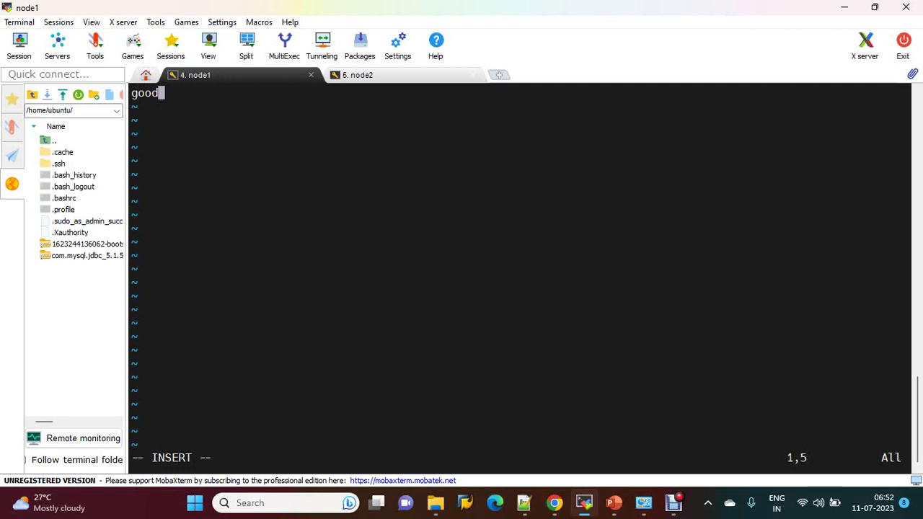
type(" morning")
key("Escape")
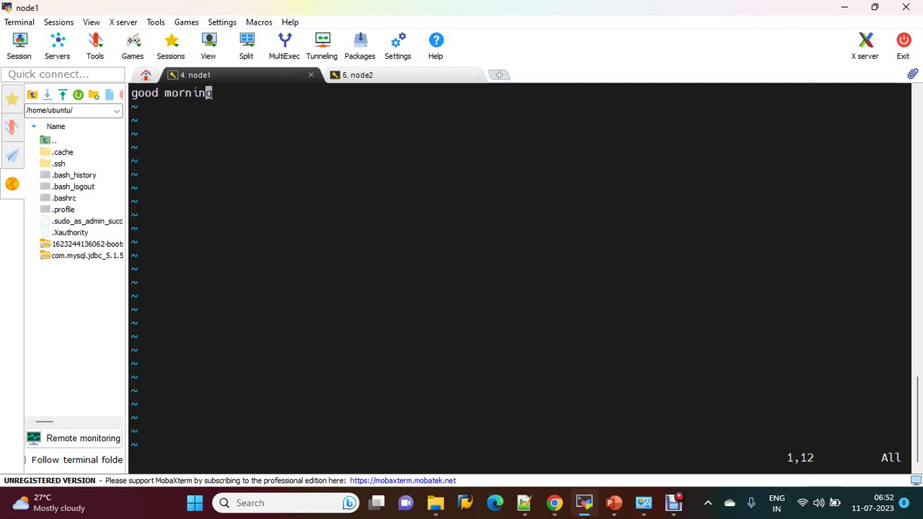
type(":wq")
key("Return")
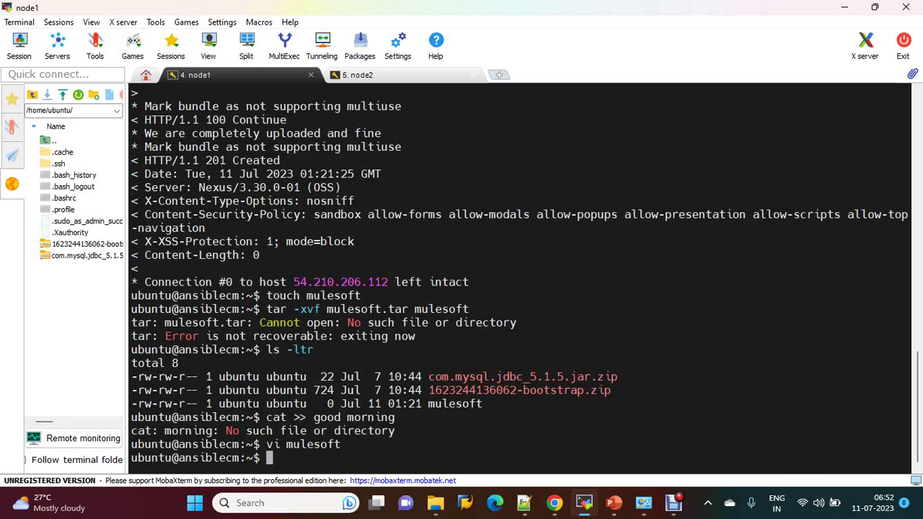
Step: Archive the mulesoft file into mulesoft.tar with tar -cvf
type("tar")
key("Return")
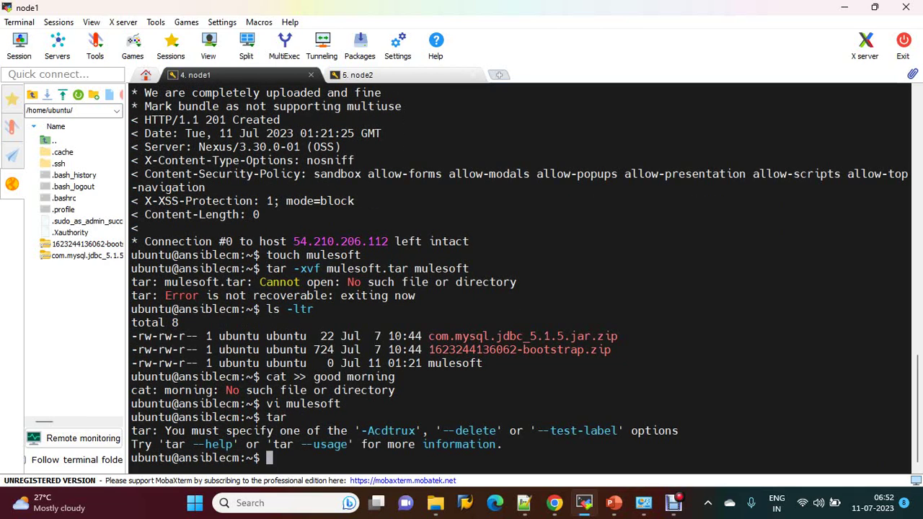
type("tar =")
key("BackSpace")
type("-cvf mul")
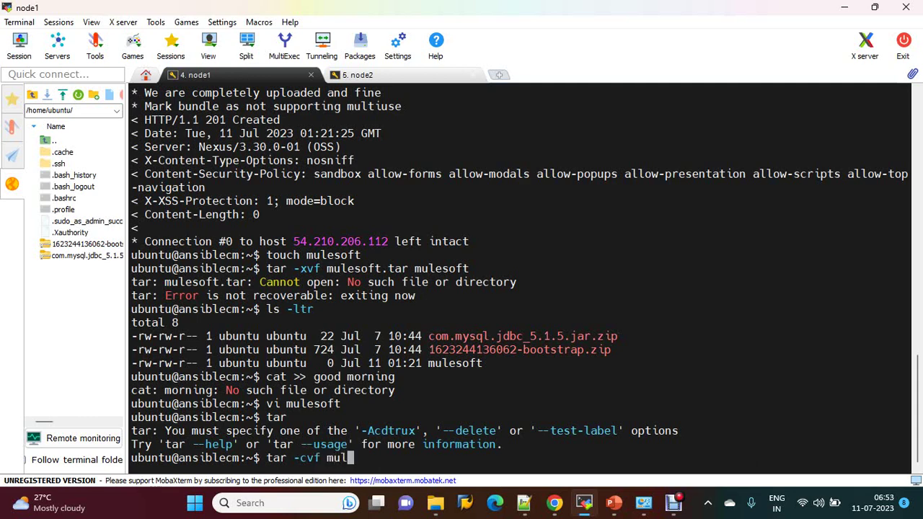
type("esoft.tar")
key("BackSpace")
type("r mulesoft")
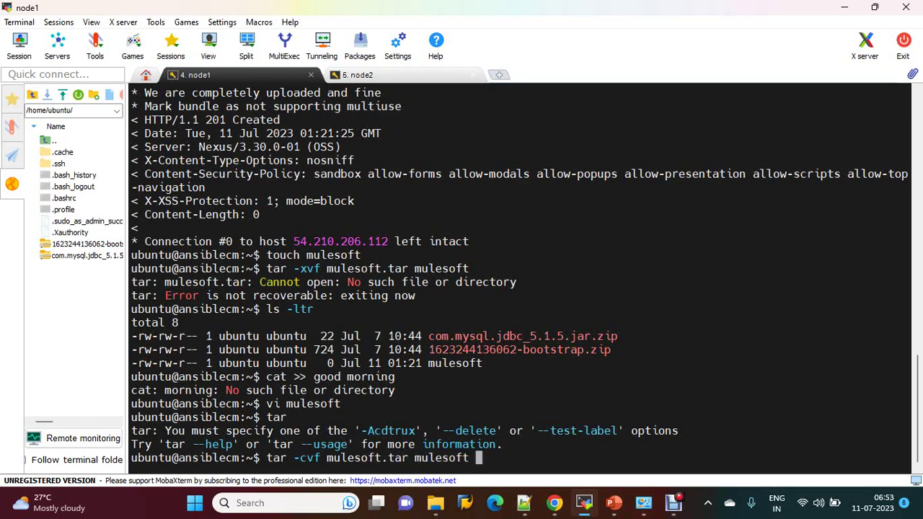
key("Return")
Step: List files with ls -l and highlight the new 10240-byte mulesoft.tar
type("ls -l")
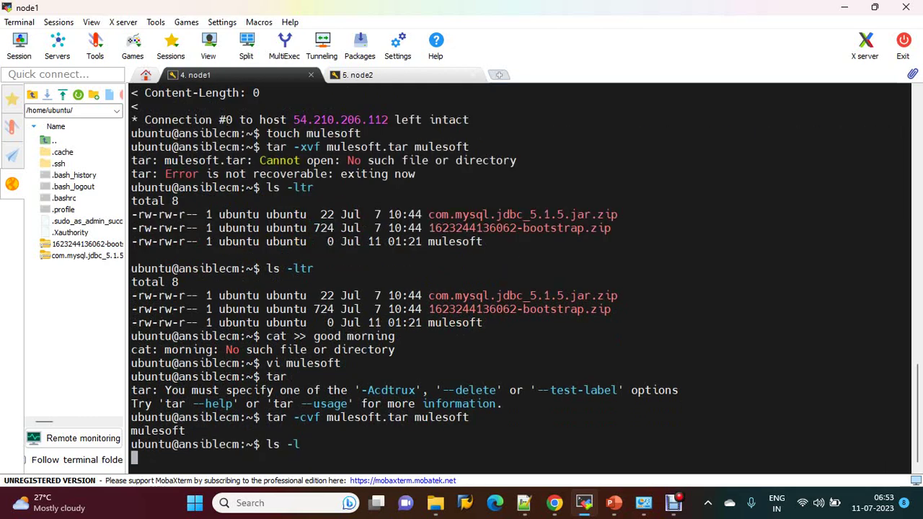
key("Return")
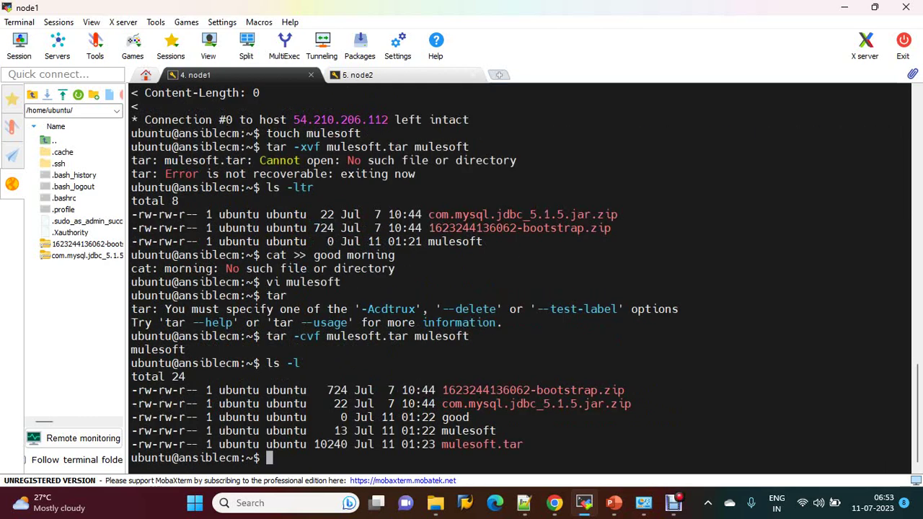
double_click(481, 444)
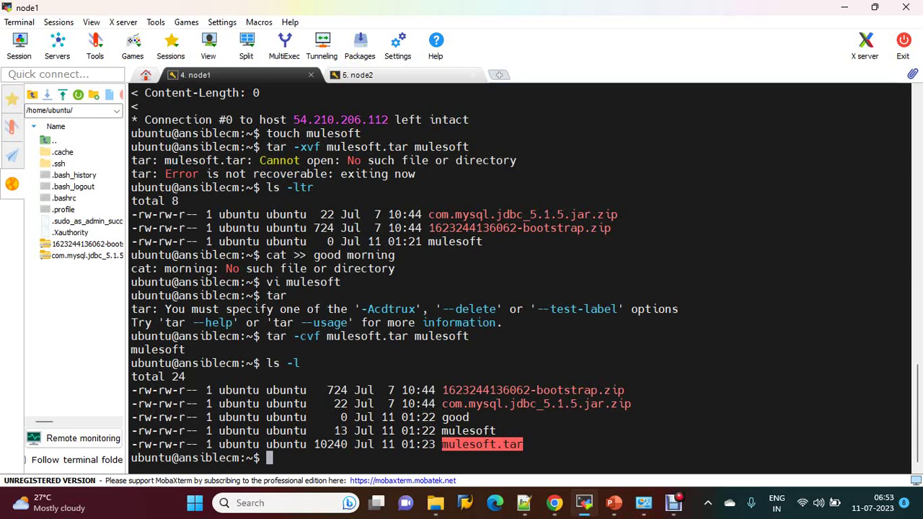
Step: Write 'be good do good' into a new salesforce file using cat >>
type("cat >> sales")
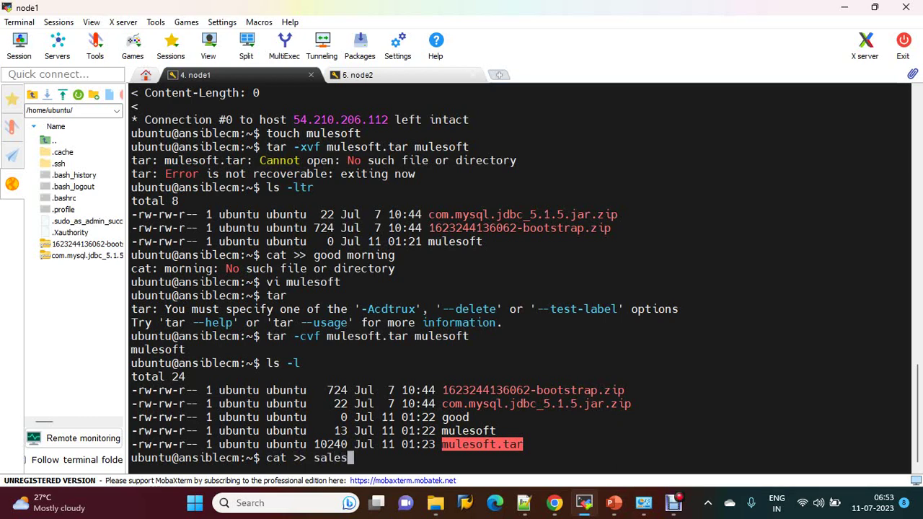
type("force")
key("Return")
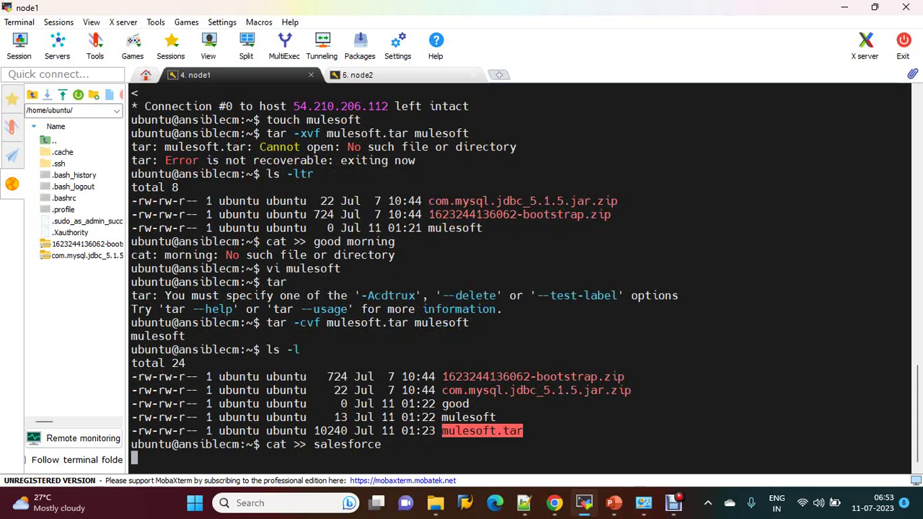
type("be good do g")
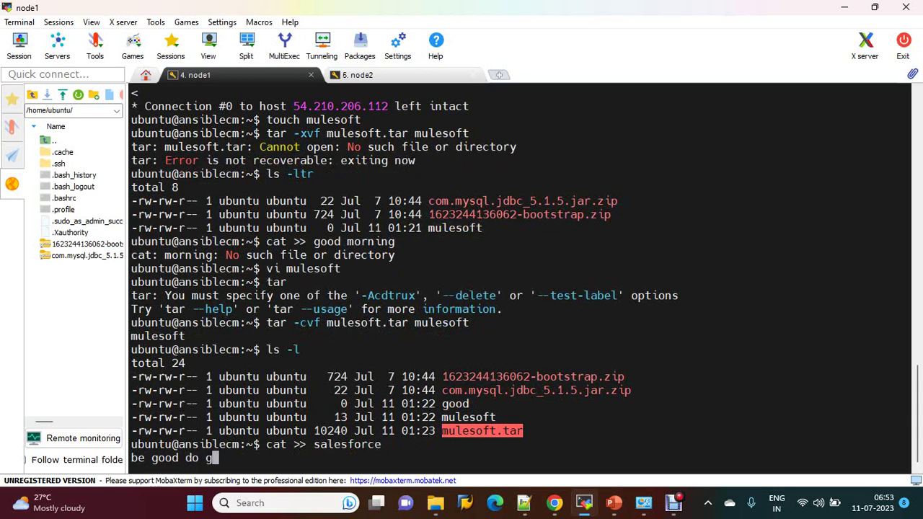
type("ood")
key("Return")
key("ctrl+c")
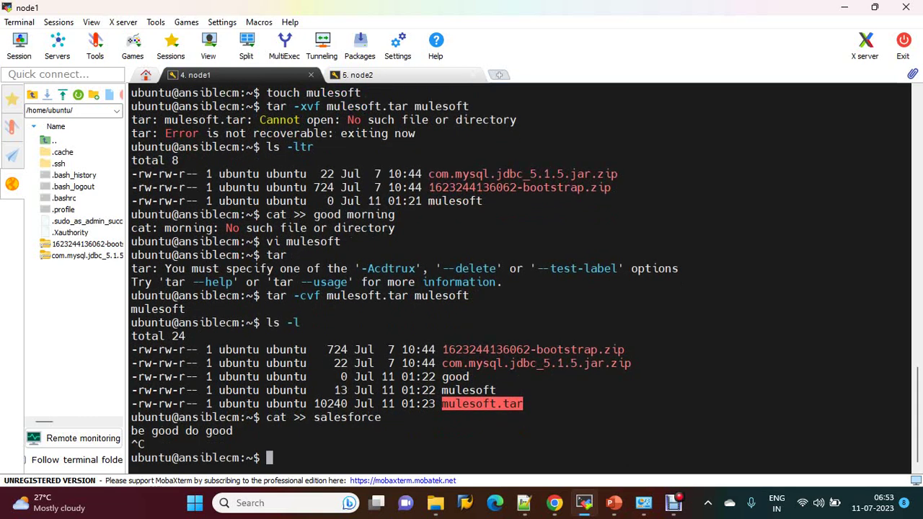
Step: Archive salesforce into salesforce.tar with tar -cvf and verify it with ls -ltr
type("tar -cvf sale")
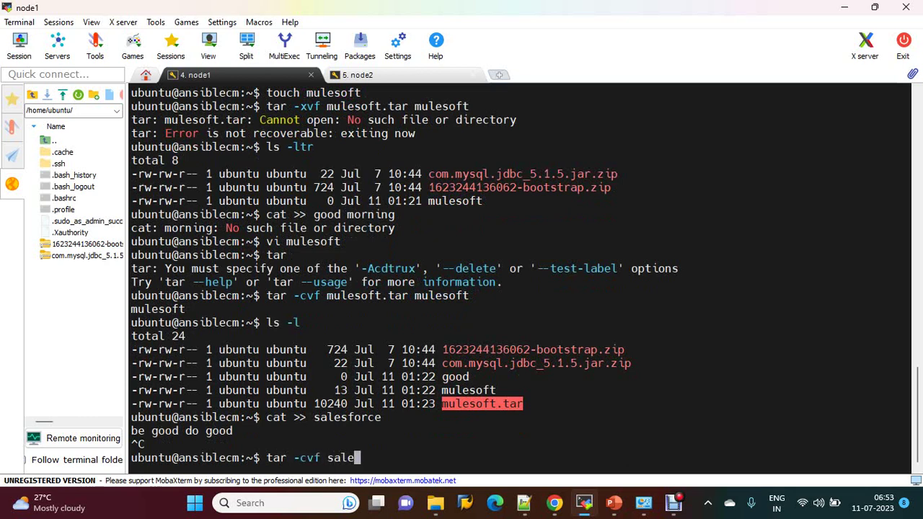
type("sforce.tar sa")
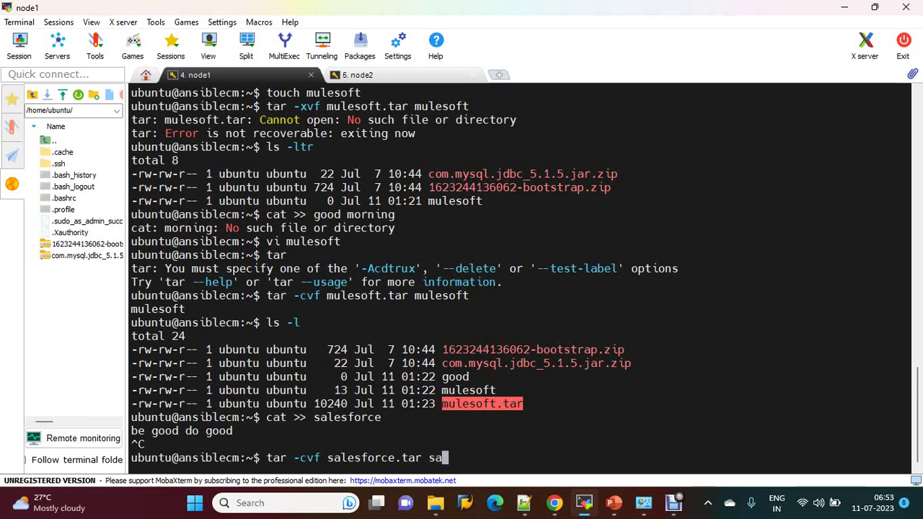
key("Tab")
key("Return")
type("ls -ltr")
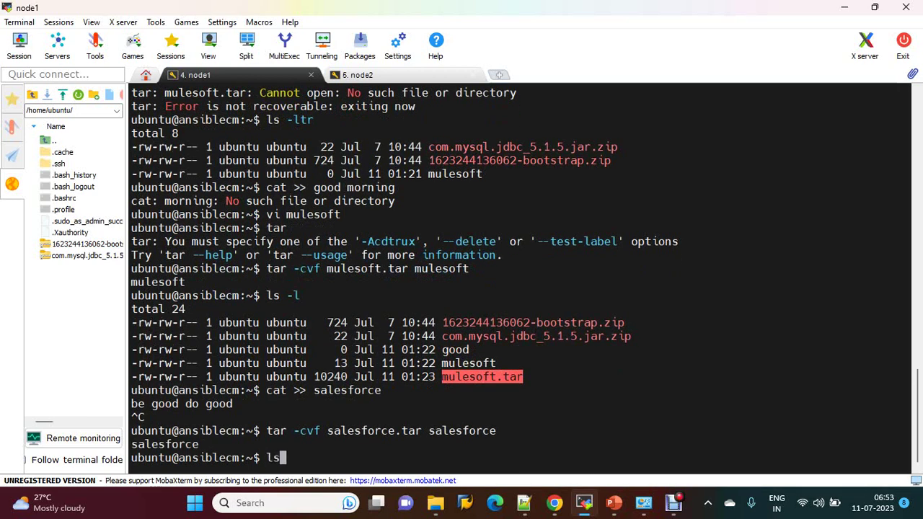
key("Return")
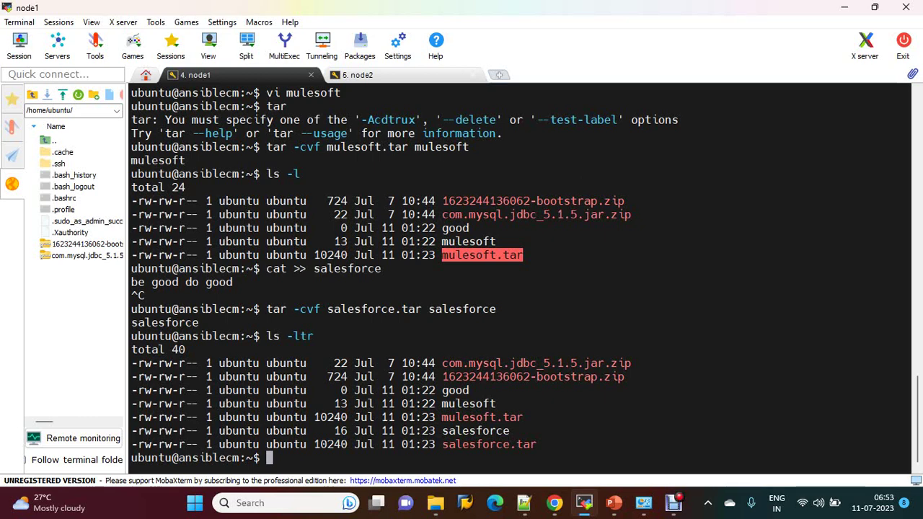
key("Up")
key("Up")
key("Up")
key("Up")
key("Up")
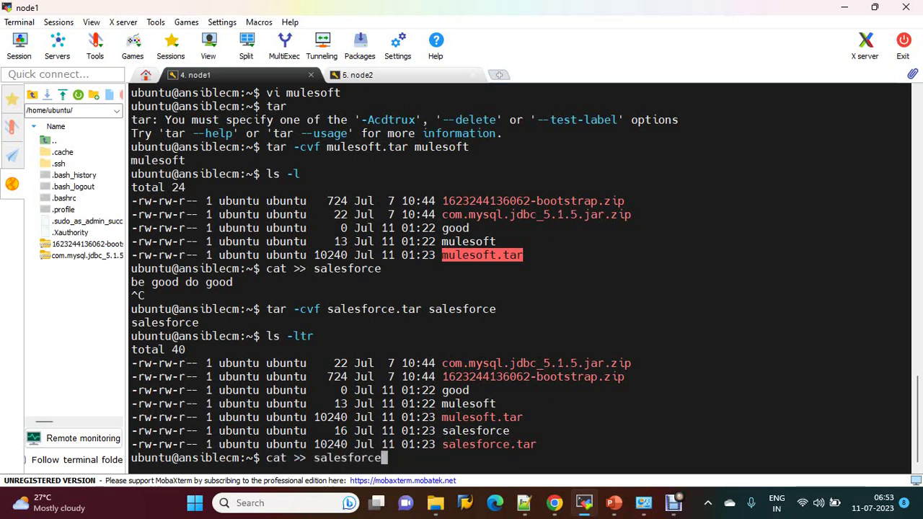
Step: Change the recalled upload command's repository from java to salesforce
key("Up")
key("Up")
key("Up")
key("Up")
key("Up")
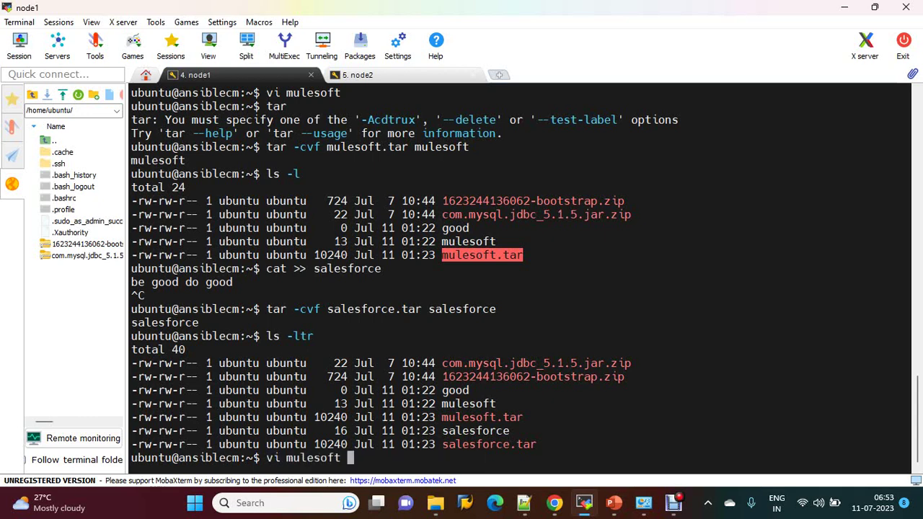
key("Up")
key("Up")
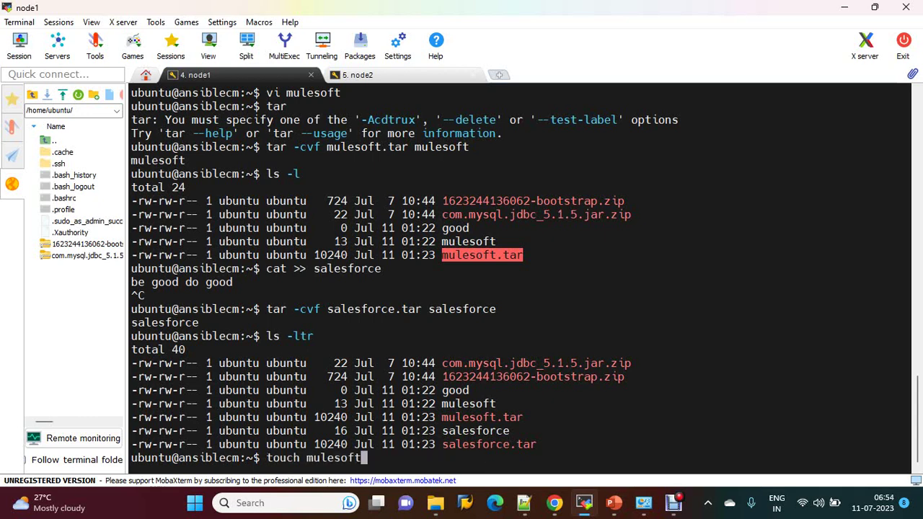
key("Left")
key("Left")
key("Left")
key("Left")
key("Left")
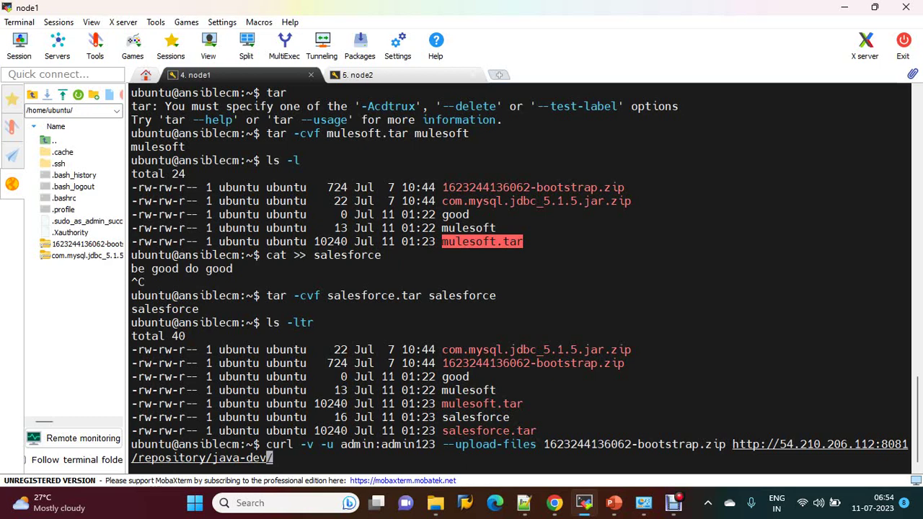
key("BackSpace")
key("BackSpace")
key("BackSpace")
key("BackSpace")
type("salesfo")
type("rce")
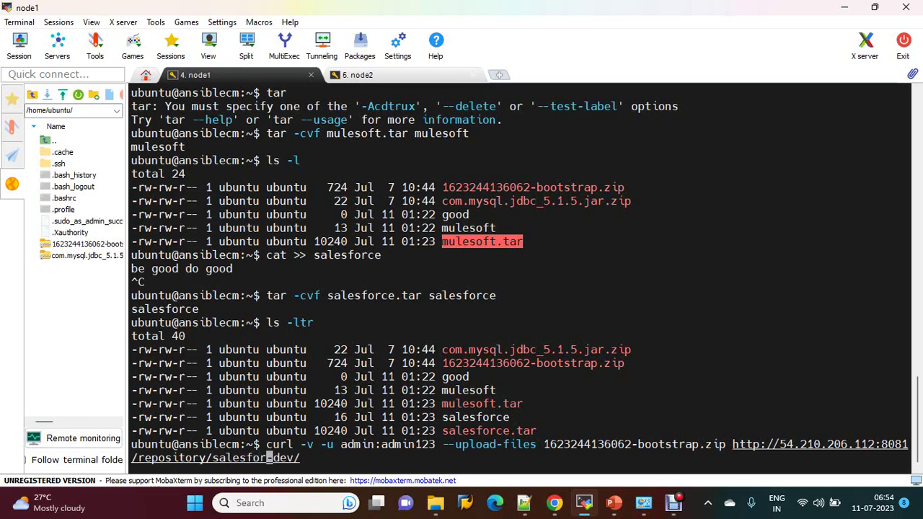
Step: Swap the file name to salesforce.tar and run it, hitting the --upload-files unknown-option error
key("Left")
key("Left")
key("Left")
key("Left")
key("Left")
key("Left")
key("Left")
key("Left")
key("Left")
key("Left")
key("Left")
key("Left")
key("Left")
key("Left")
key("Left")
key("Left")
key("Left")
key("Left")
key("Left")
key("Left")
key("Left")
key("Left")
key("Left")
key("Left")
key("Left")
key("Left")
key("Left")
key("Left")
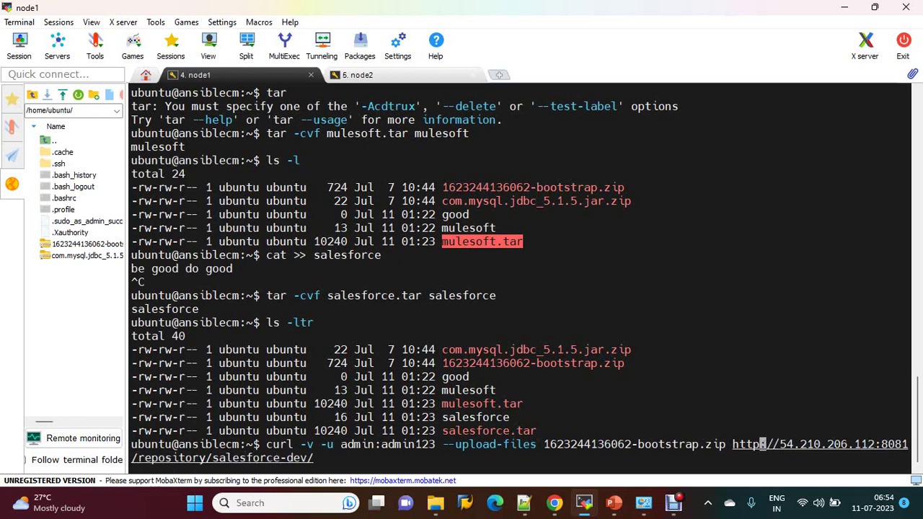
key("BackSpace")
key("BackSpace")
key("BackSpace")
key("BackSpace")
key("BackSpace")
key("BackSpace")
key("BackSpace")
key("BackSpace")
key("BackSpace")
key("BackSpace")
key("BackSpace")
key("BackSpace")
key("BackSpace")
key("BackSpace")
key("BackSpace")
key("BackSpace")
key("BackSpace")
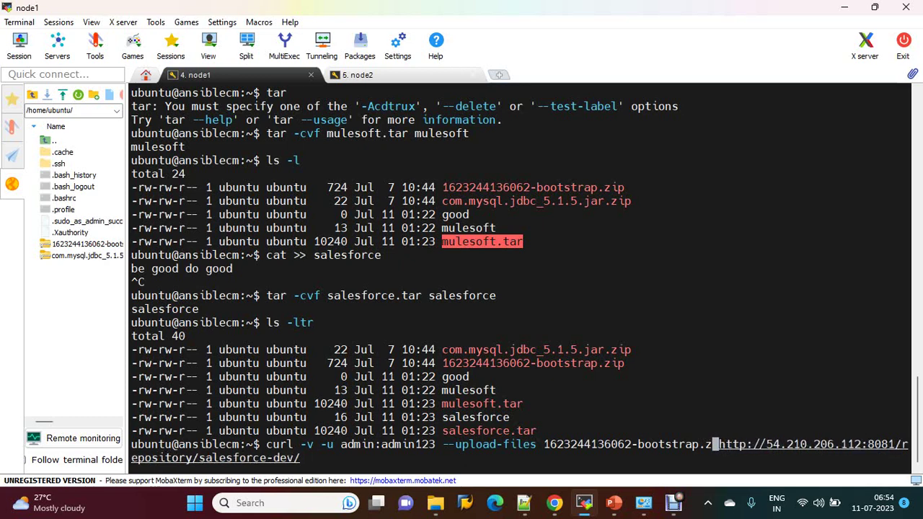
key("BackSpace")
key("BackSpace")
key("BackSpace")
key("BackSpace")
key("BackSpace")
key("BackSpace")
key("BackSpace")
key("BackSpace")
key("BackSpace")
key("BackSpace")
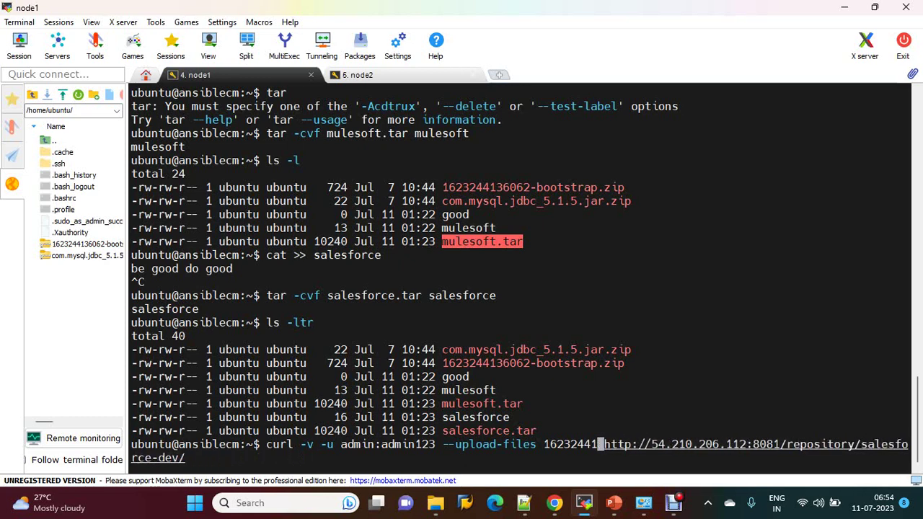
type("sa")
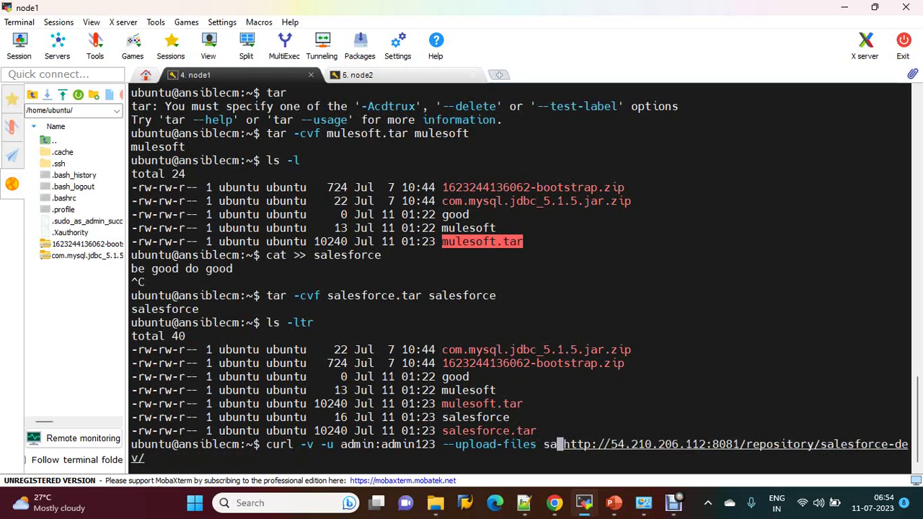
type("l")
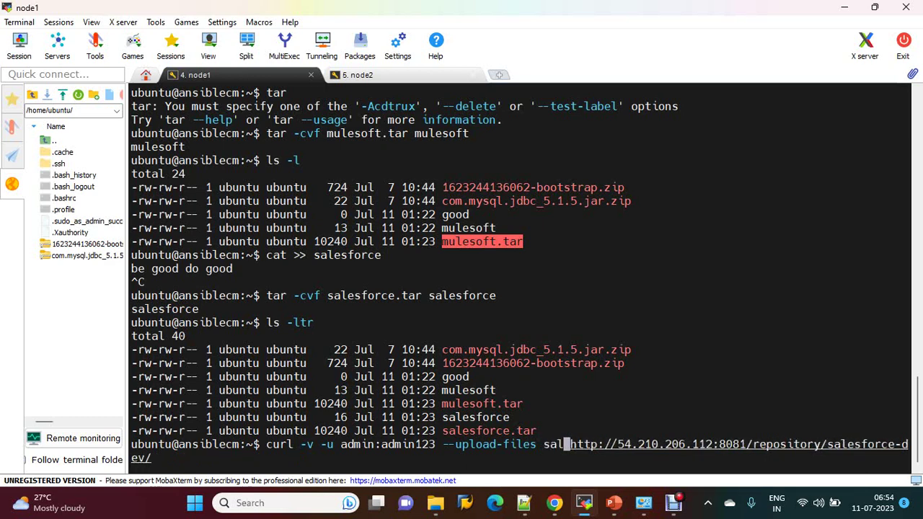
key("BackSpace")
type("e")
key("BackSpace")
type("lesfor")
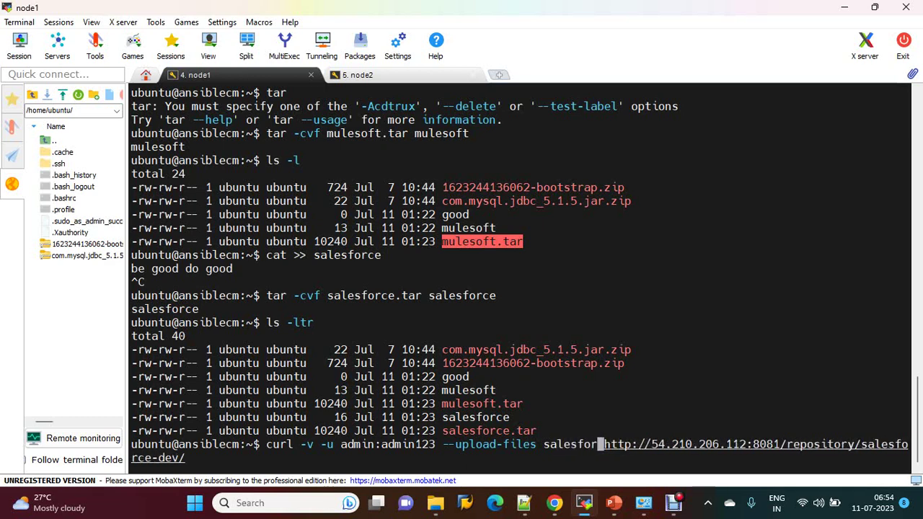
type("ce.")
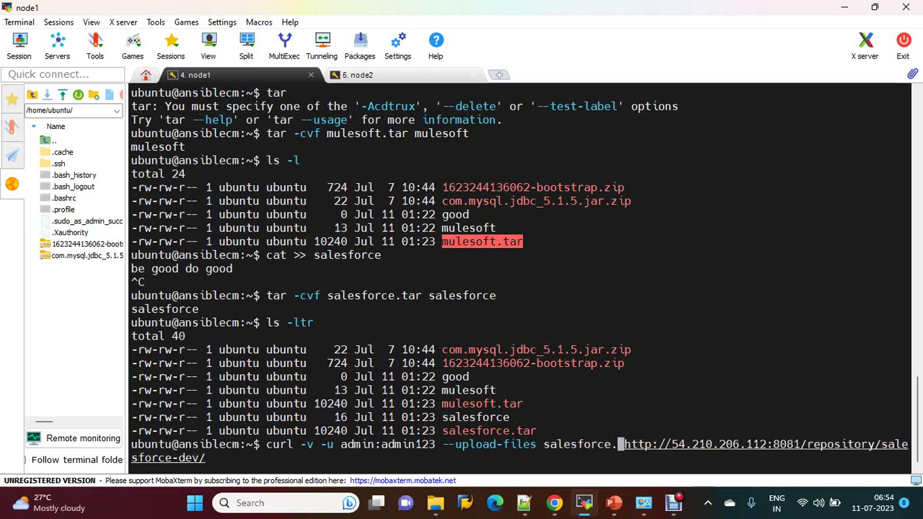
type("t")
key("BackSpace")
key("BackSpace")
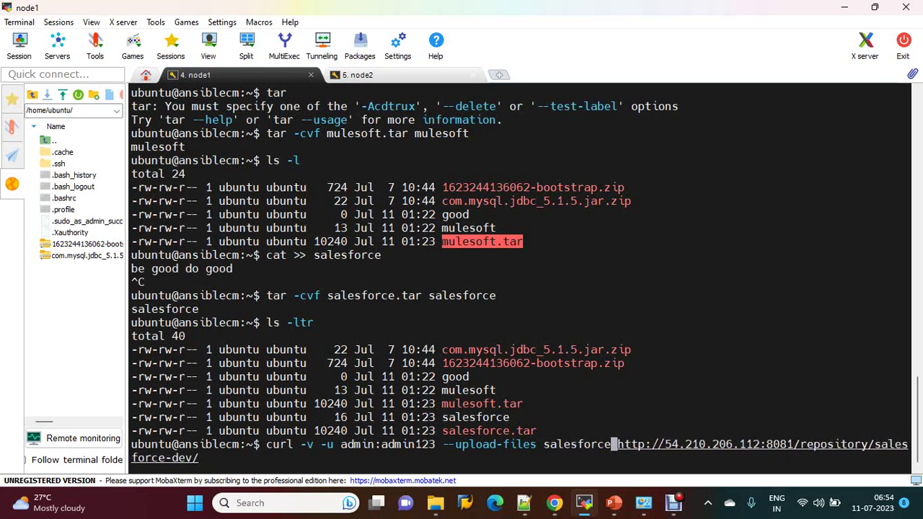
type(".tar")
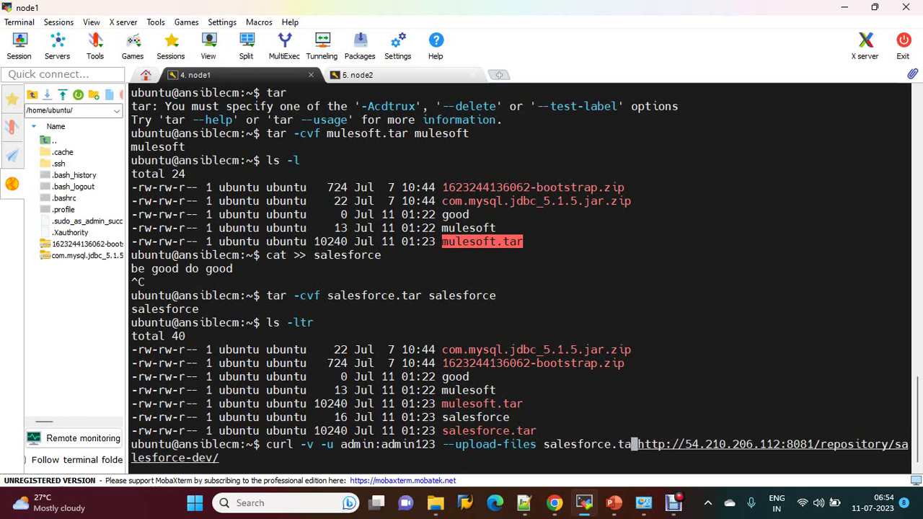
key("Return")
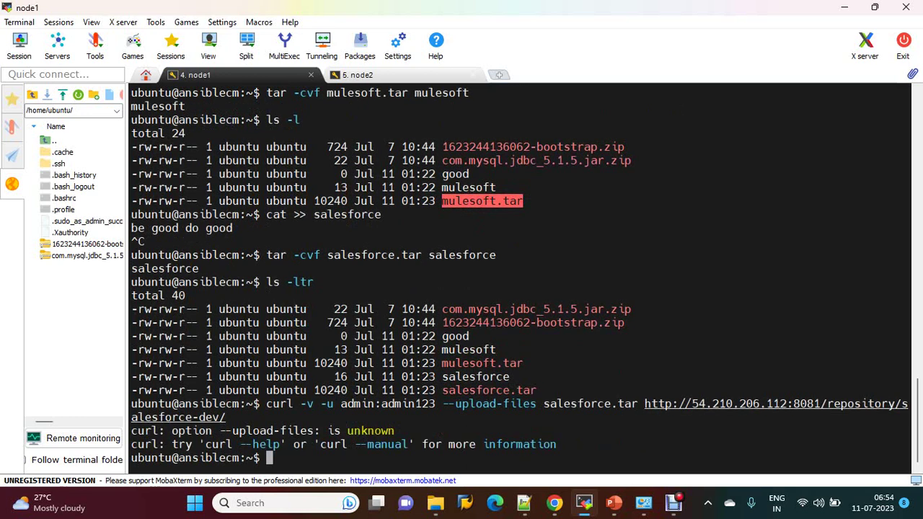
Step: Recall the earlier jar upload, retarget it to salesforce, then cancel it with Ctrl+C
key("Up")
key("Up")
key("Up")
key("Up")
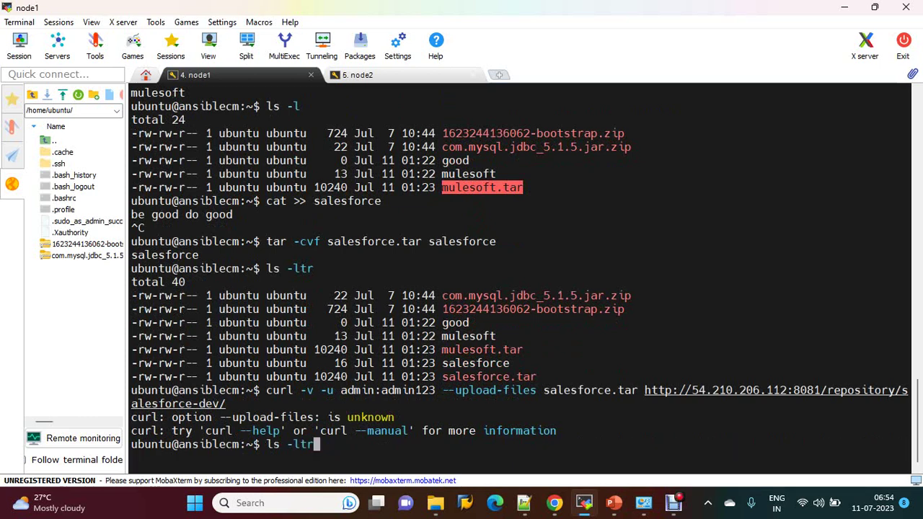
key("Up")
key("Up")
key("Up")
key("Up")
key("Up")
key("Up")
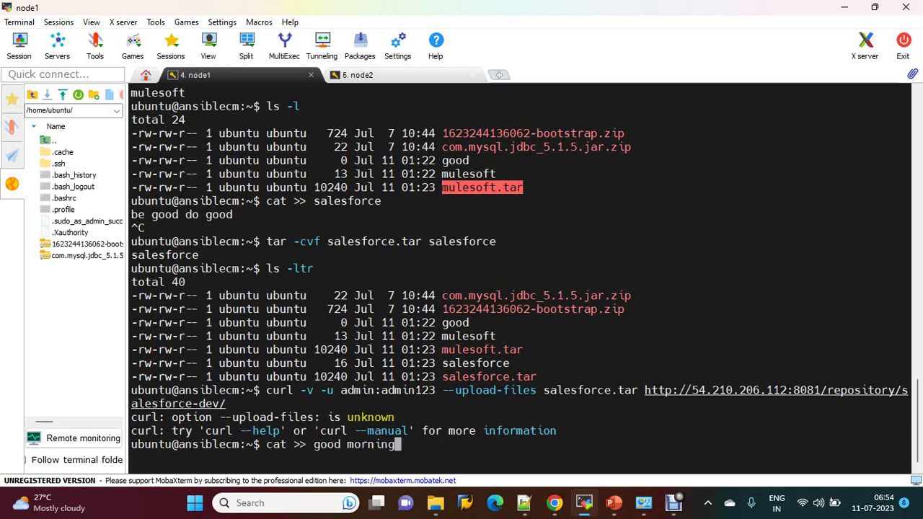
key("Up")
key("Up")
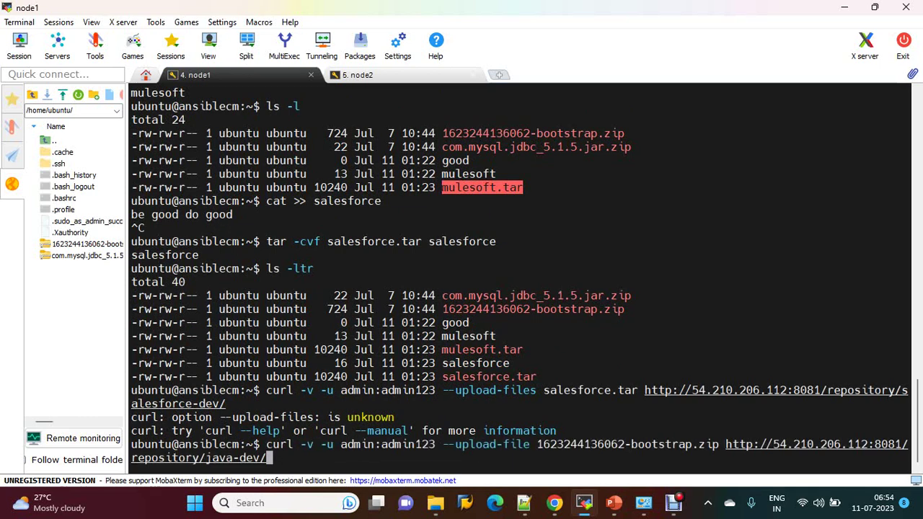
key("Up")
key("Left")
key("Left")
key("Left")
key("Left")
key("Left")
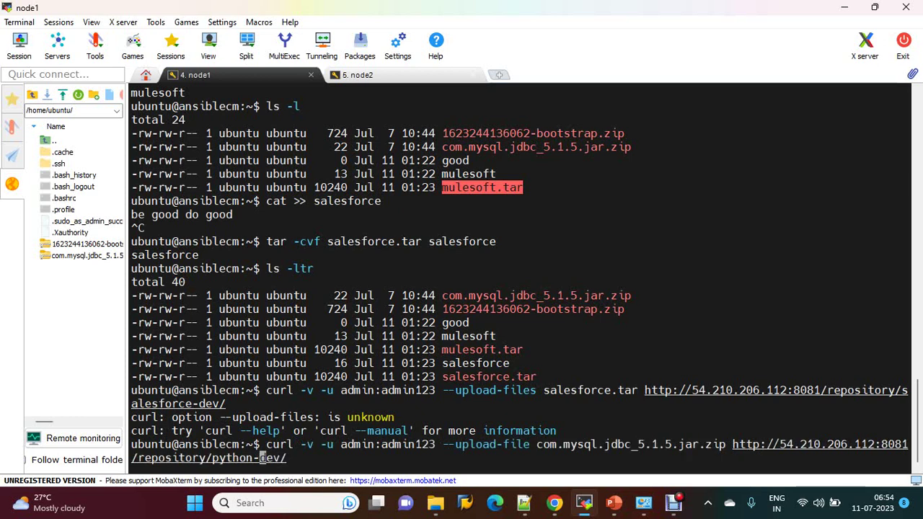
key("BackSpace")
key("BackSpace")
key("BackSpace")
key("BackSpace")
key("BackSpace")
key("BackSpace")
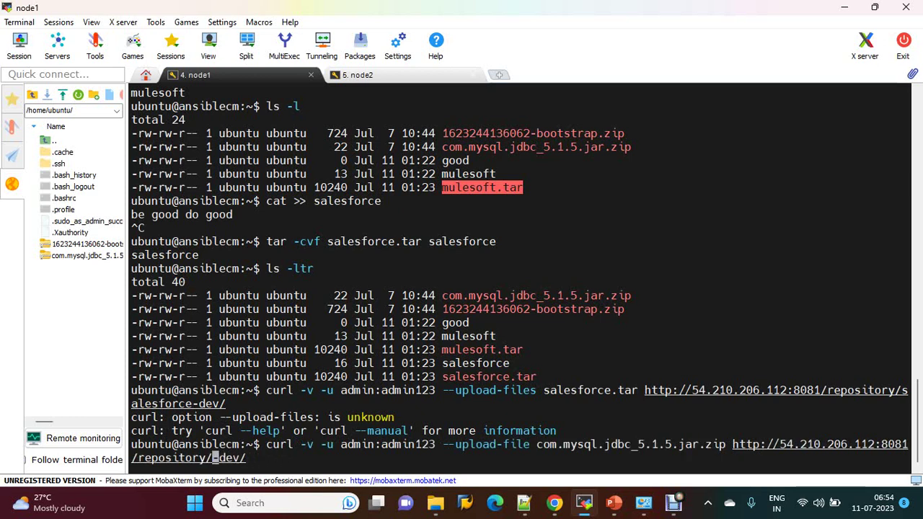
type("salesfor")
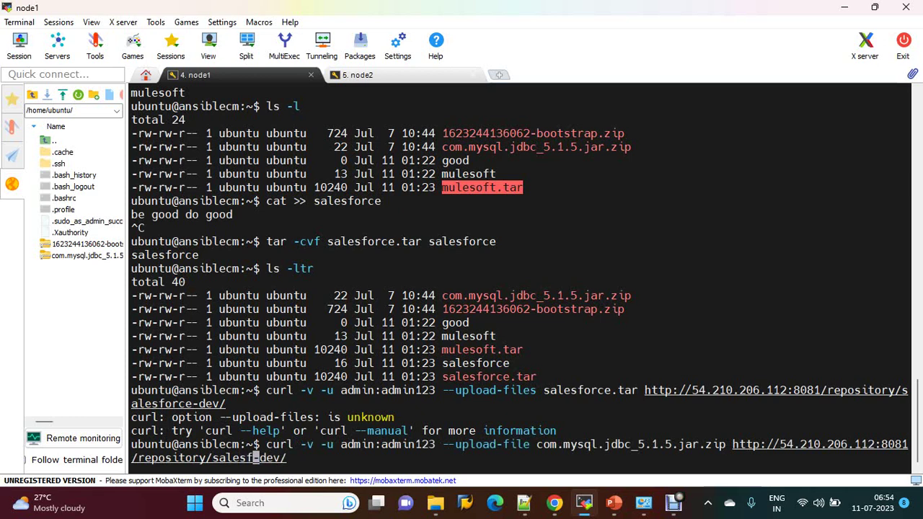
type("ce")
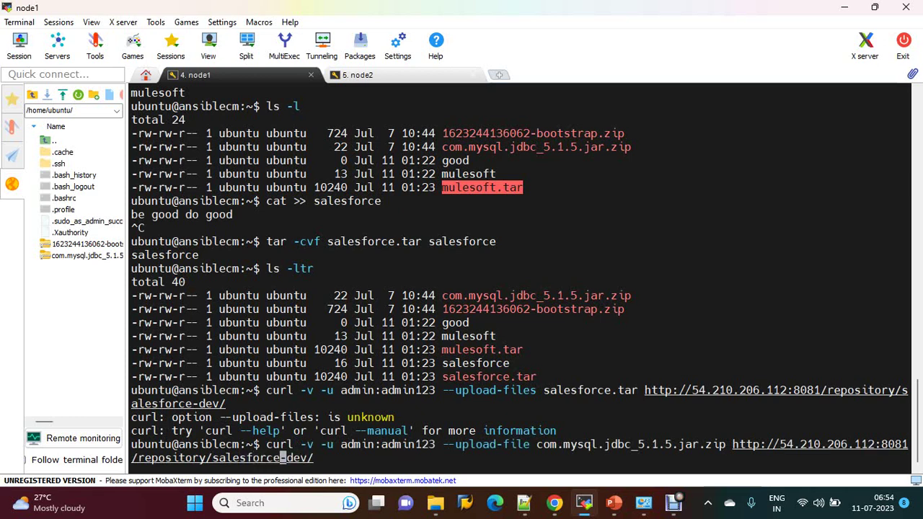
key("Left")
key("Left")
key("Left")
key("Left")
key("Left")
key("Left")
key("Left")
key("Left")
key("Left")
key("Left")
key("Left")
key("Left")
key("Left")
key("Left")
key("Left")
key("Left")
key("Left")
key("Left")
key("Left")
key("Left")
key("Left")
key("Left")
key("Left")
key("BackSpace")
key("BackSpace")
key("BackSpace")
key("BackSpace")
key("BackSpace")
key("BackSpace")
key("BackSpace")
key("BackSpace")
key("BackSpace")
key("BackSpace")
key("BackSpace")
key("BackSpace")
key("BackSpace")
key("BackSpace")
key("BackSpace")
key("BackSpace")
key("BackSpace")
key("BackSpace")
key("BackSpace")
key("BackSpace")
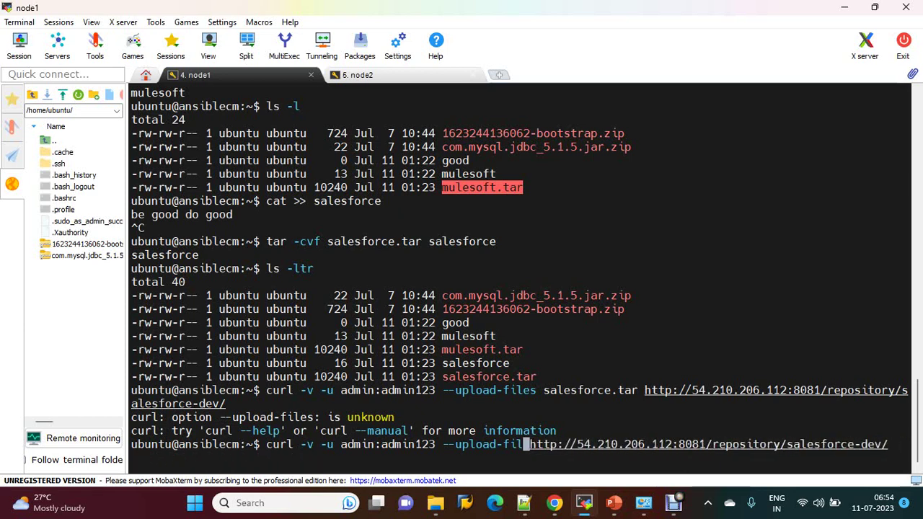
type("es ")
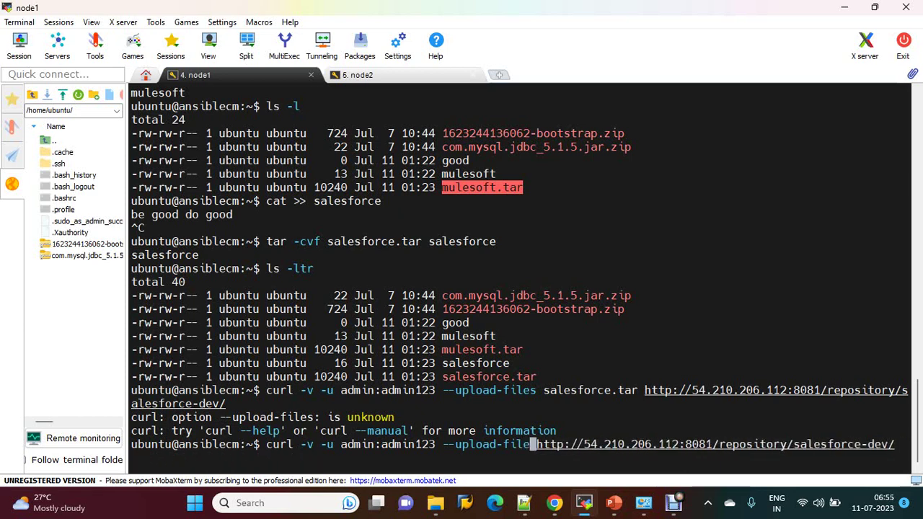
type("sal")
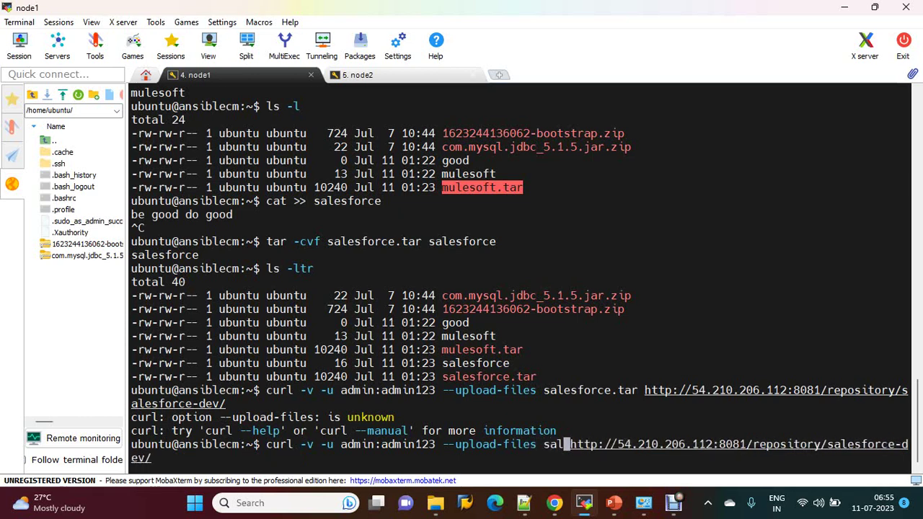
type("e")
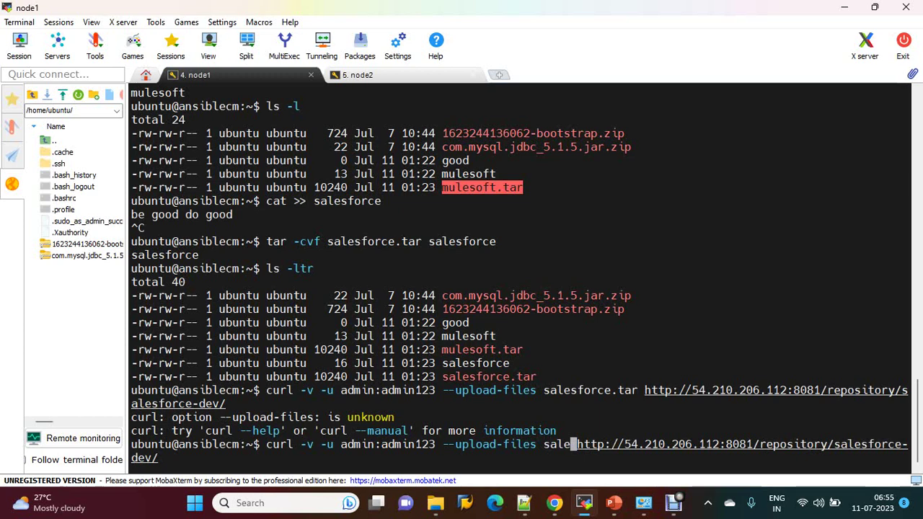
key("ctrl+c")
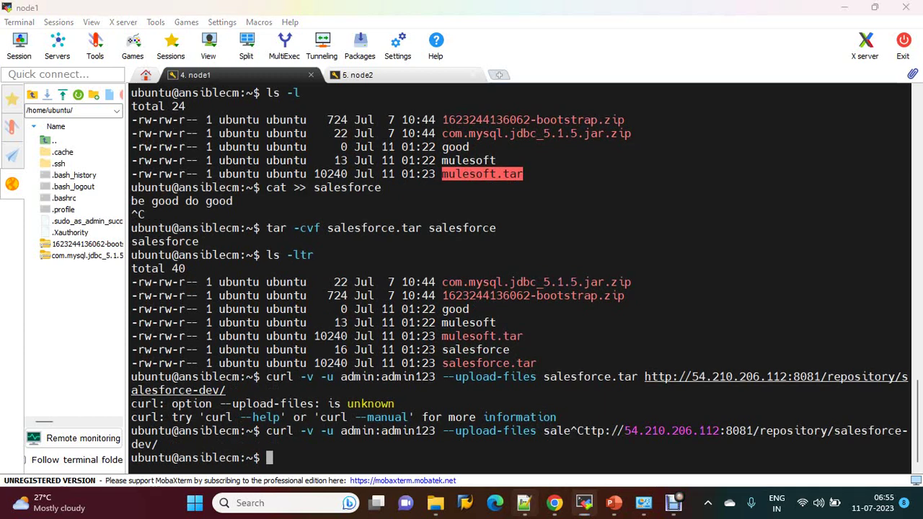
Step: Paste the saved curl --upload-file line from Notepad++ into the terminal and add salesforce.tar
left_click(524, 502)
right_click(252, 74)
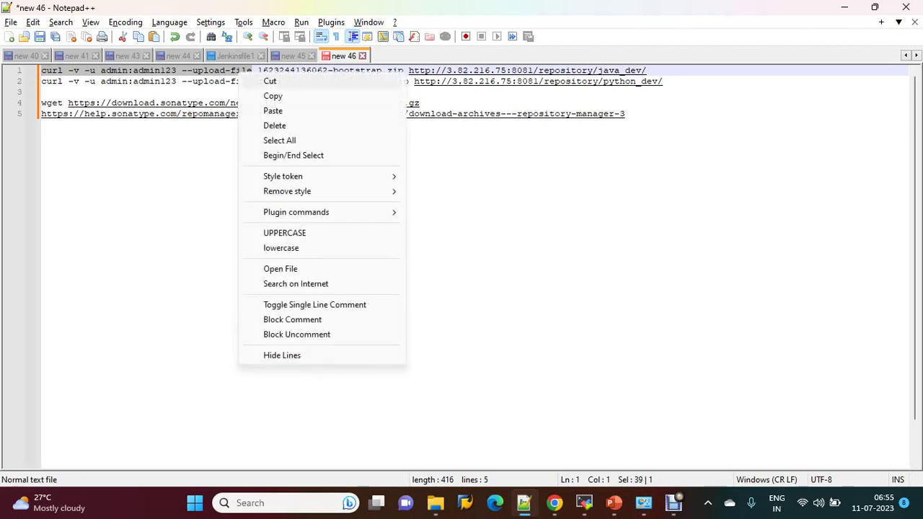
left_click(269, 95)
key("alt+Tab")
right_click(644, 178)
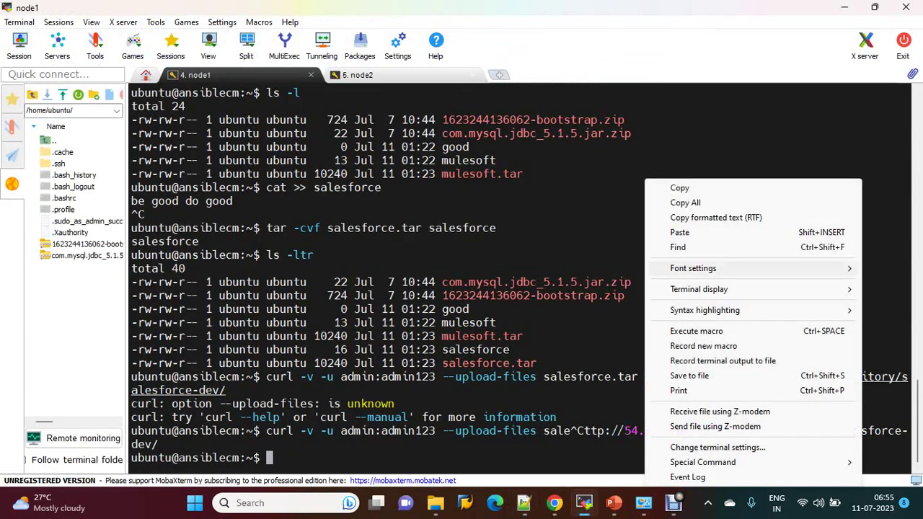
left_click(692, 233)
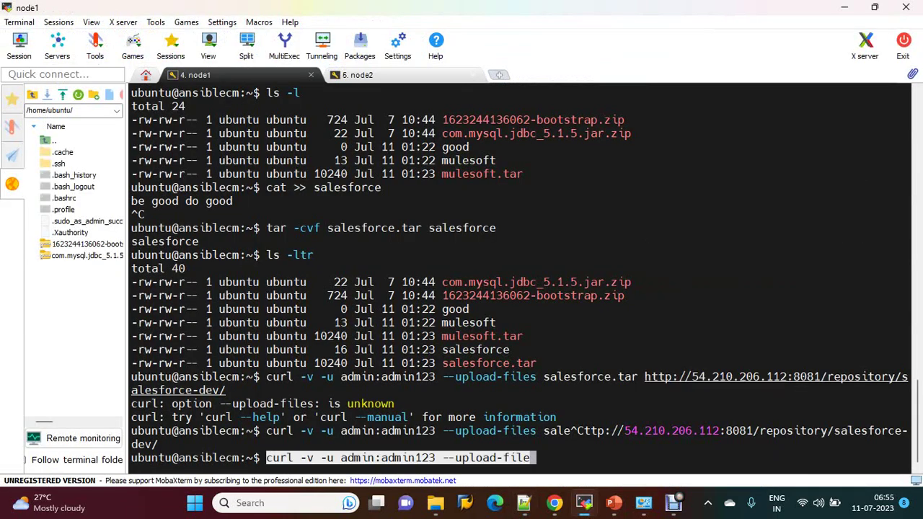
type("salesforce")
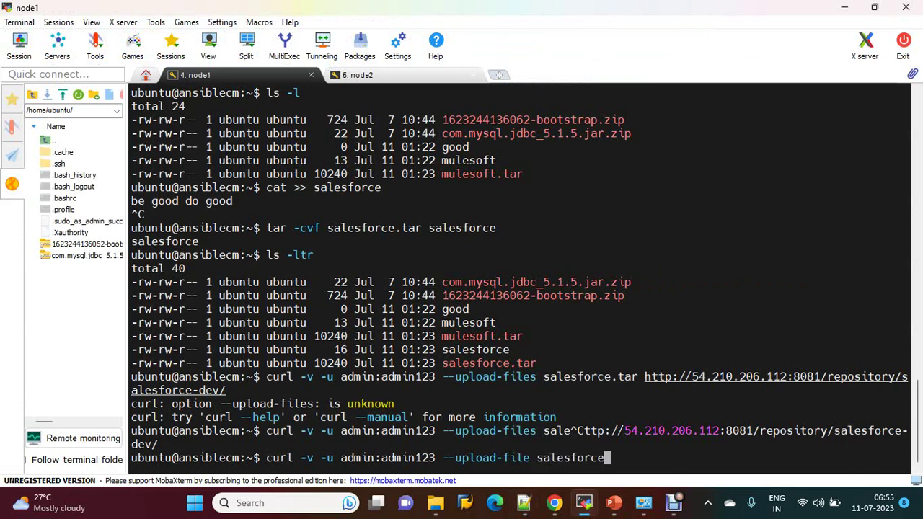
type(".tar")
Step: Copy the salesforce-dev repository URL from Nexus, paste it into the command, and run it
key("alt+Tab")
left_click(555, 502)
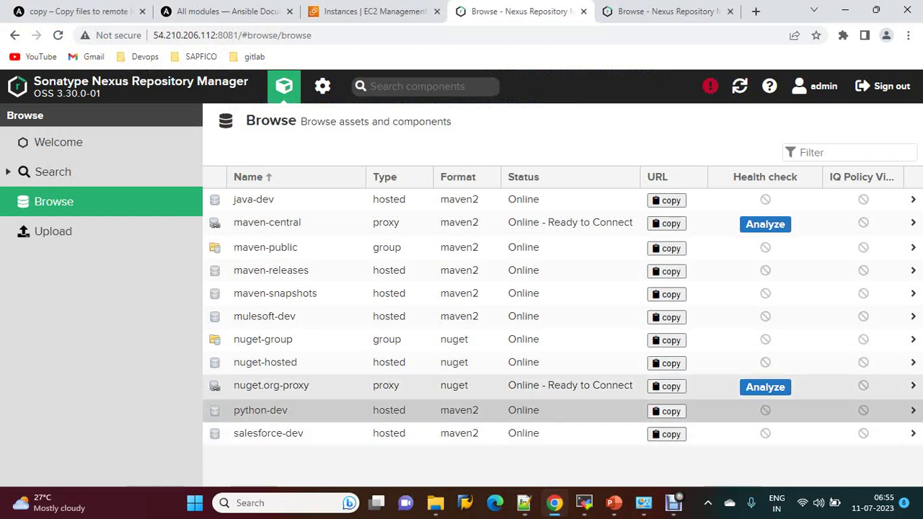
left_click(264, 433)
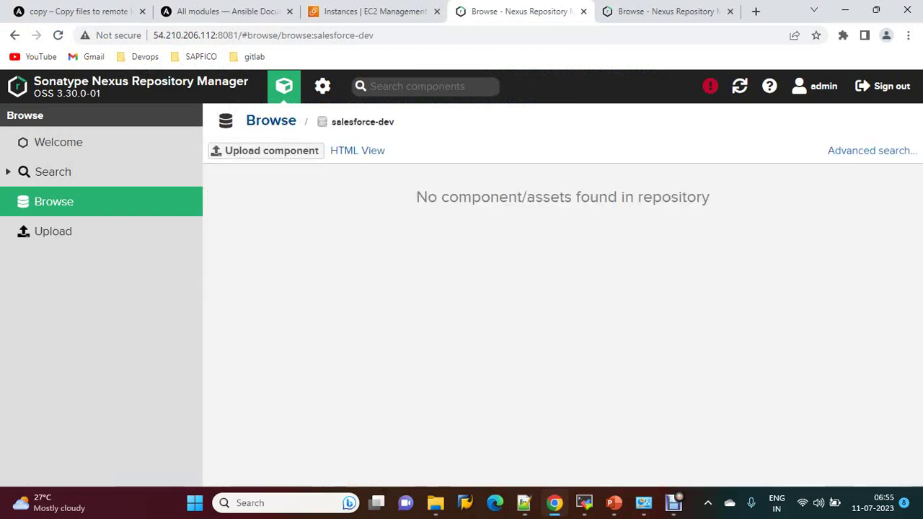
left_click(270, 120)
left_click(666, 434)
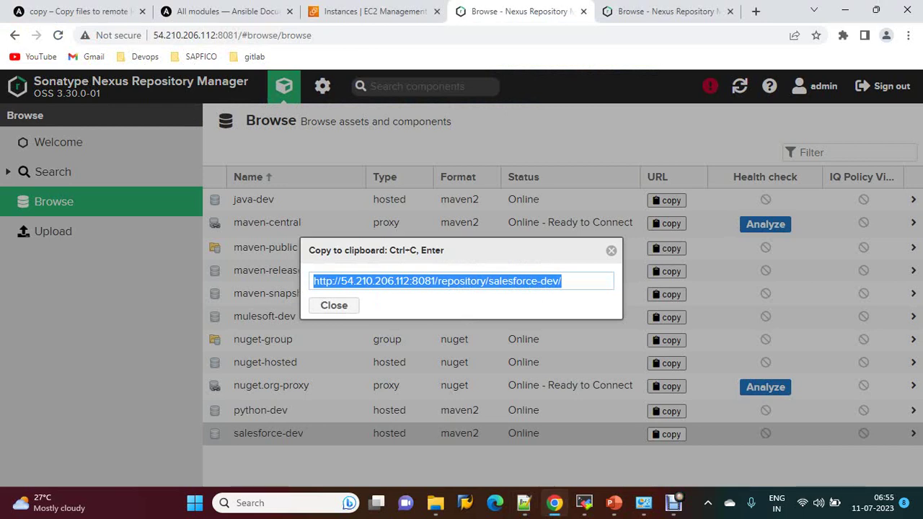
right_click(495, 283)
left_click(536, 99)
key("alt+Tab")
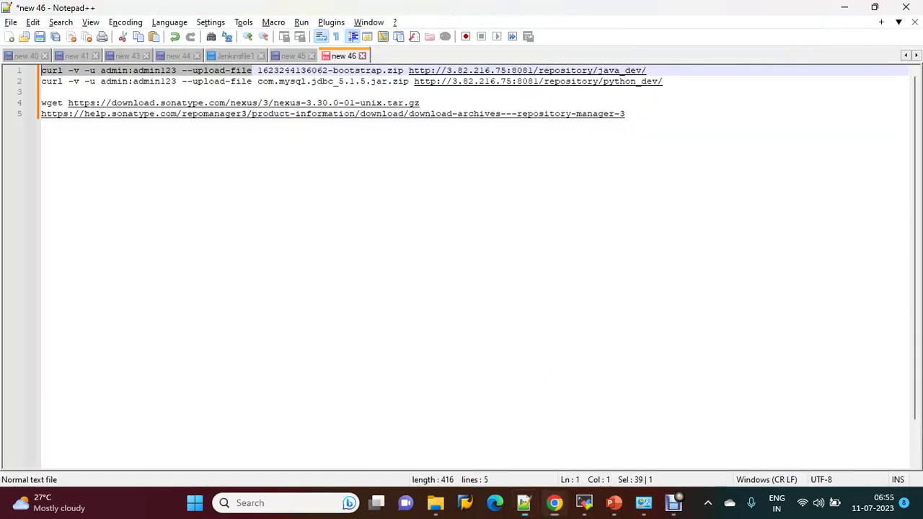
key("alt+Tab")
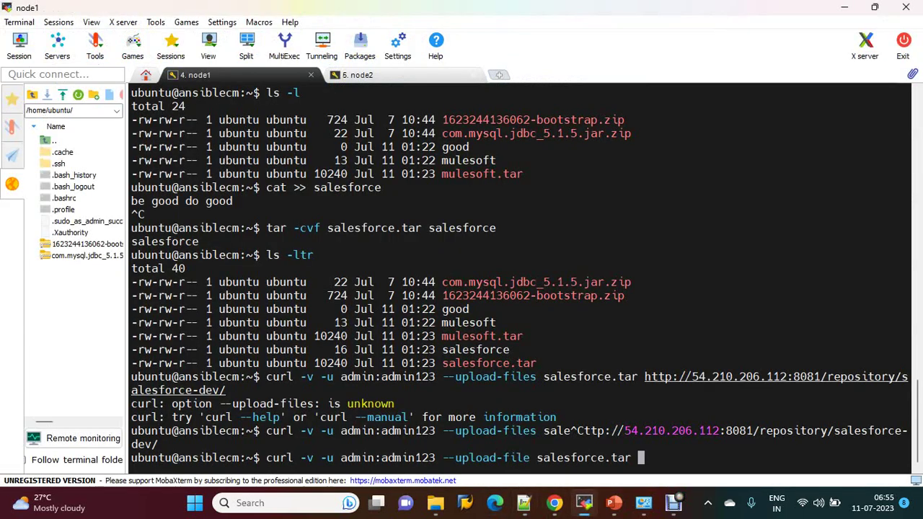
right_click(644, 481)
left_click(692, 234)
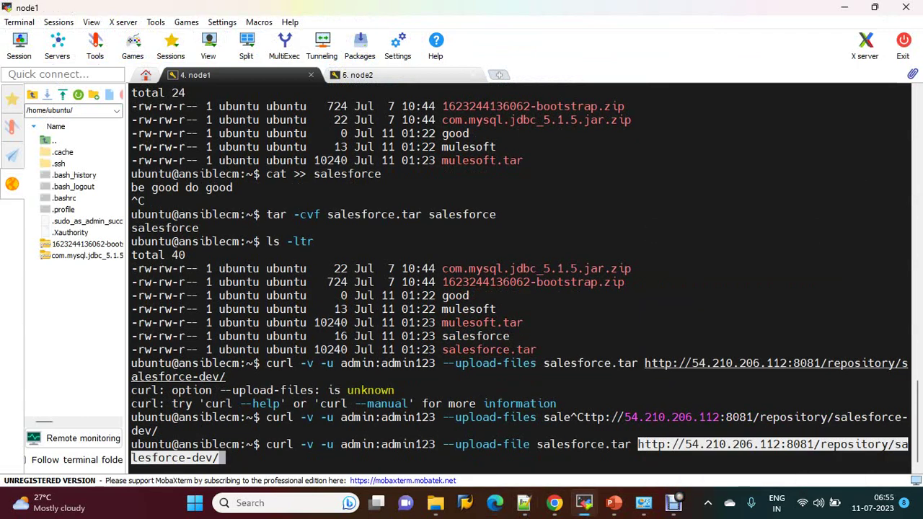
key("Return")
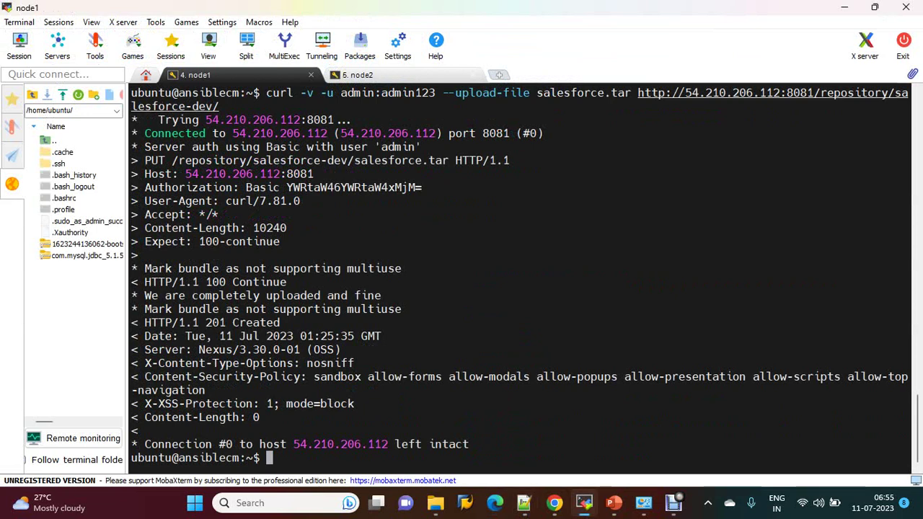
Step: Edit the recalled curl upload command to send mulesoft.tar instead
key("Up")
key("Left")
key("Left")
key("Left")
key("Left")
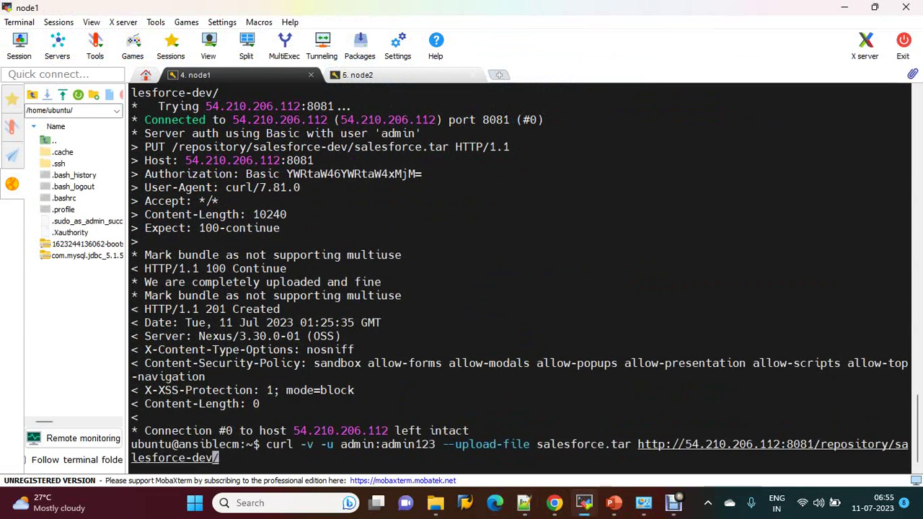
key("Left")
key("BackSpace")
key("BackSpace")
key("BackSpace")
key("BackSpace")
key("BackSpace")
key("BackSpace")
key("BackSpace")
key("BackSpace")
key("BackSpace")
key("BackSpace")
key("BackSpace")
key("BackSpace")
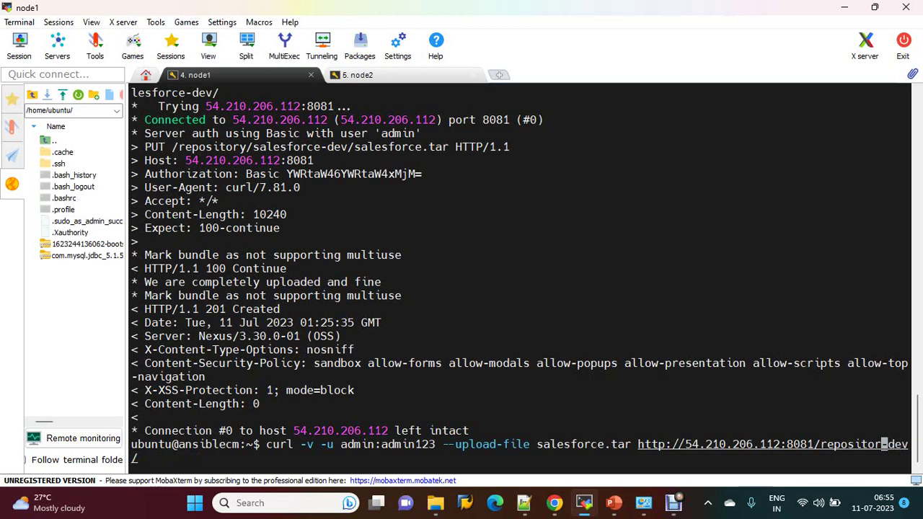
type("y")
key("Right")
key("Right")
key("Right")
key("Right")
key("Right")
key("BackSpace")
key("BackSpace")
key("BackSpace")
key("BackSpace")
key("BackSpace")
key("BackSpace")
key("BackSpace")
key("BackSpace")
key("BackSpace")
key("BackSpace")
key("BackSpace")
key("BackSpace")
key("BackSpace")
key("BackSpace")
key("BackSpace")
key("BackSpace")
key("BackSpace")
key("BackSpace")
key("BackSpace")
key("BackSpace")
key("BackSpace")
key("BackSpace")
key("BackSpace")
key("BackSpace")
key("BackSpace")
key("BackSpace")
key("BackSpace")
key("BackSpace")
key("BackSpace")
key("BackSpace")
key("BackSpace")
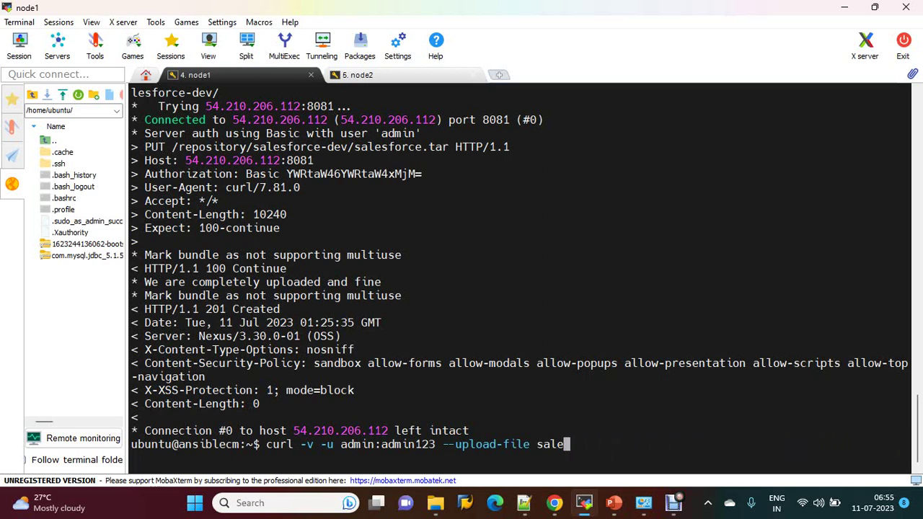
type("mulesoft.tar")
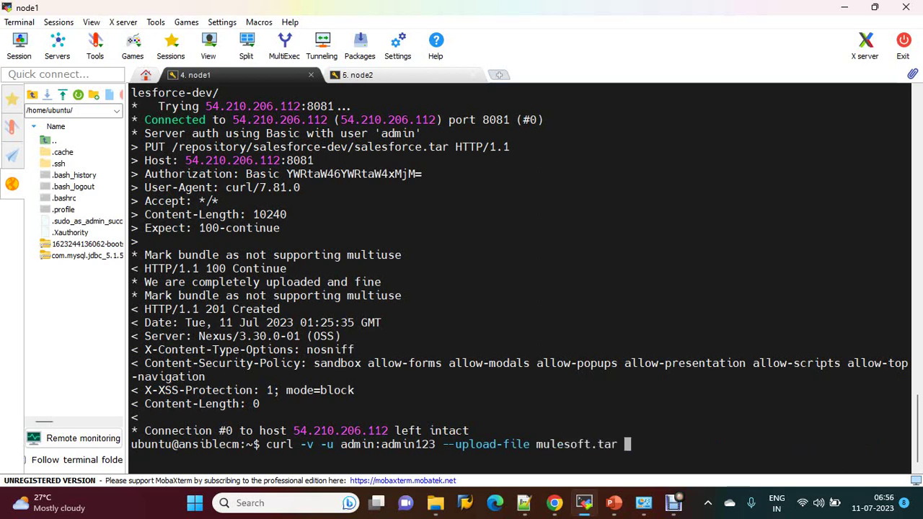
Step: Copy the mulesoft-dev repository URL from Nexus, paste it after mulesoft.tar, and run it
left_click(554, 502)
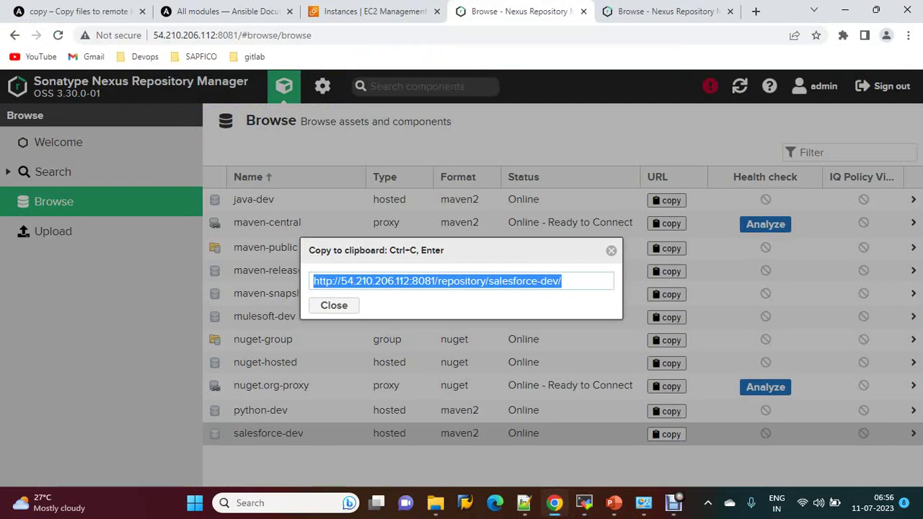
left_click(334, 305)
left_click(265, 316)
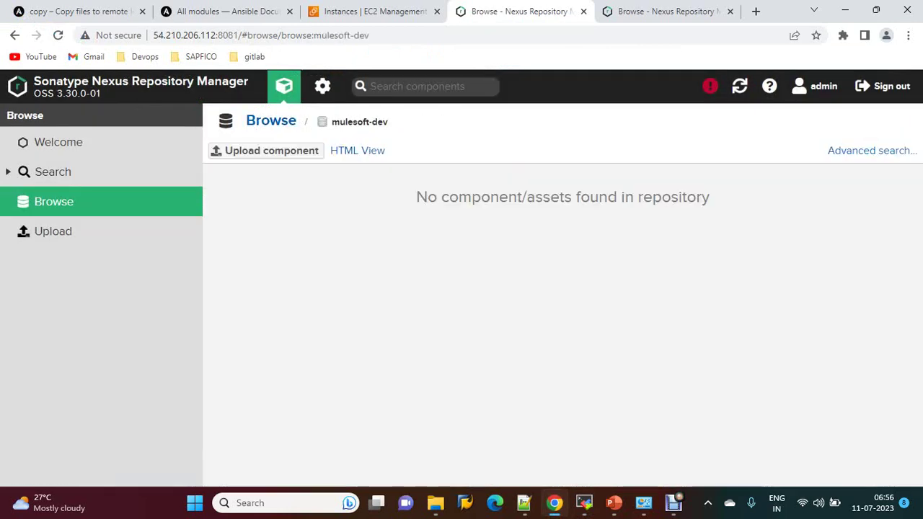
left_click(270, 120)
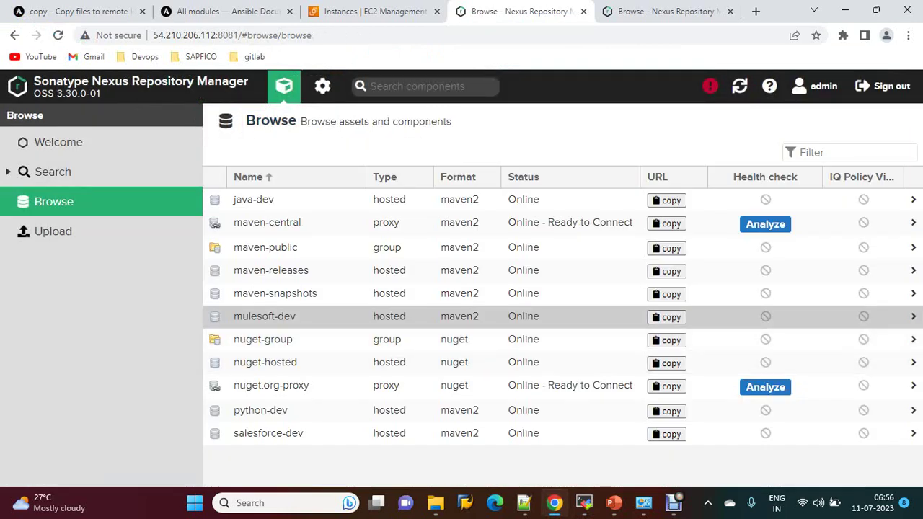
left_click(666, 317)
right_click(538, 283)
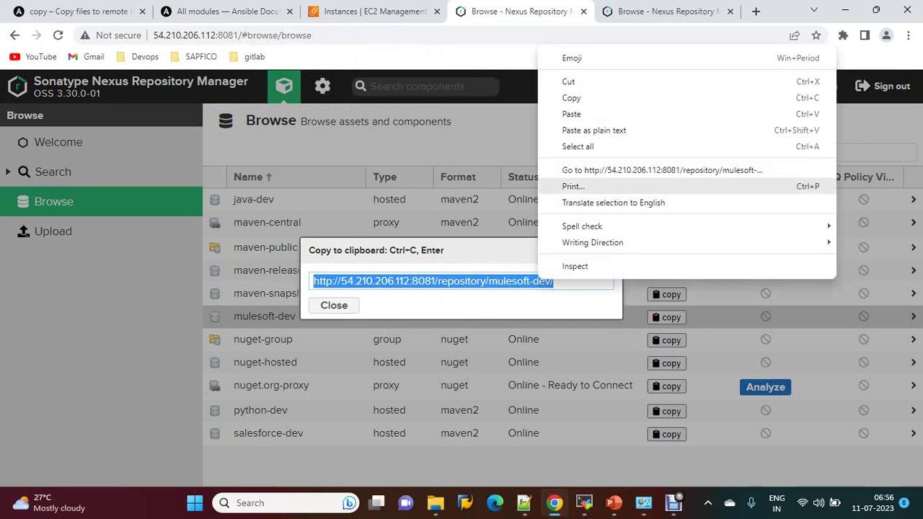
left_click(571, 98)
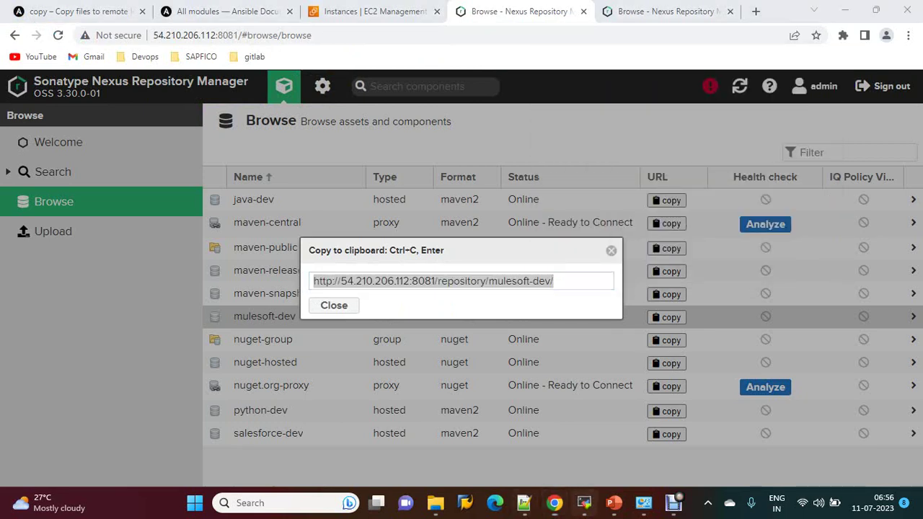
left_click(584, 503)
right_click(569, 339)
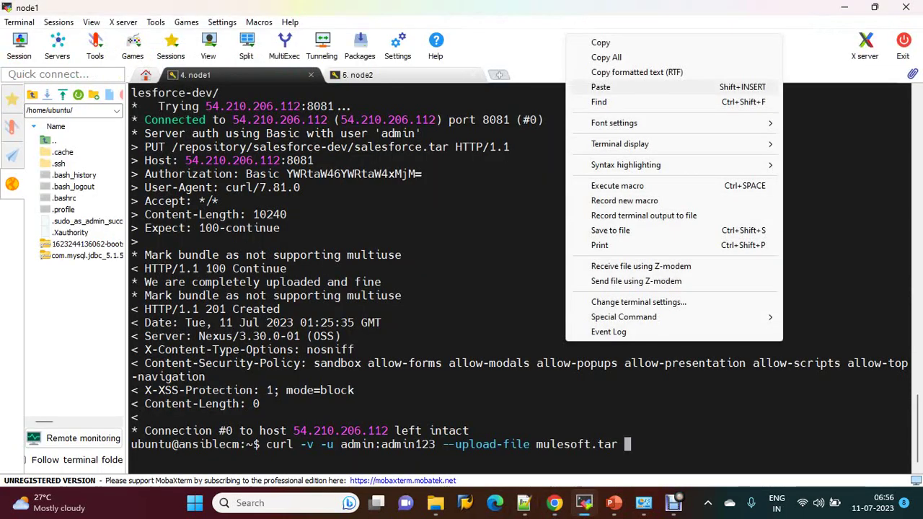
left_click(601, 86)
key("Return")
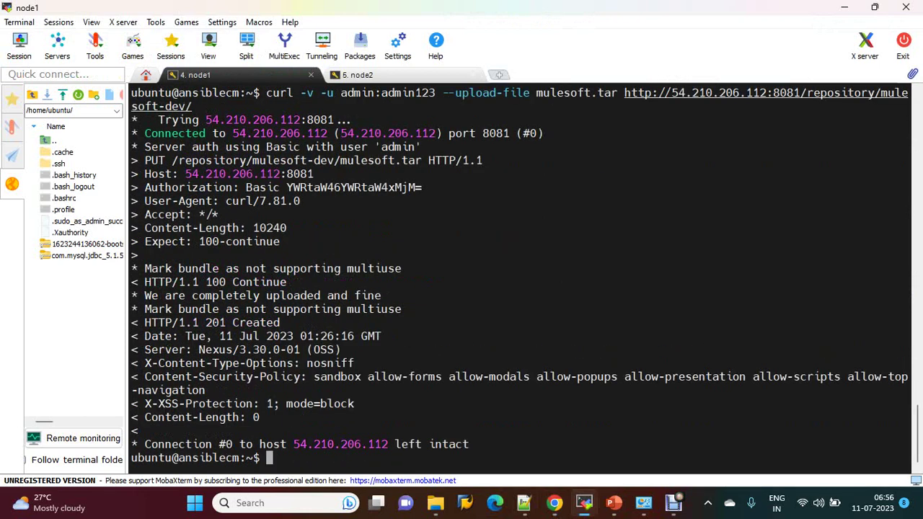
Step: Browse java-dev, mulesoft-dev (now holding mulesoft.tar) and python-dev in Nexus
left_click(554, 503)
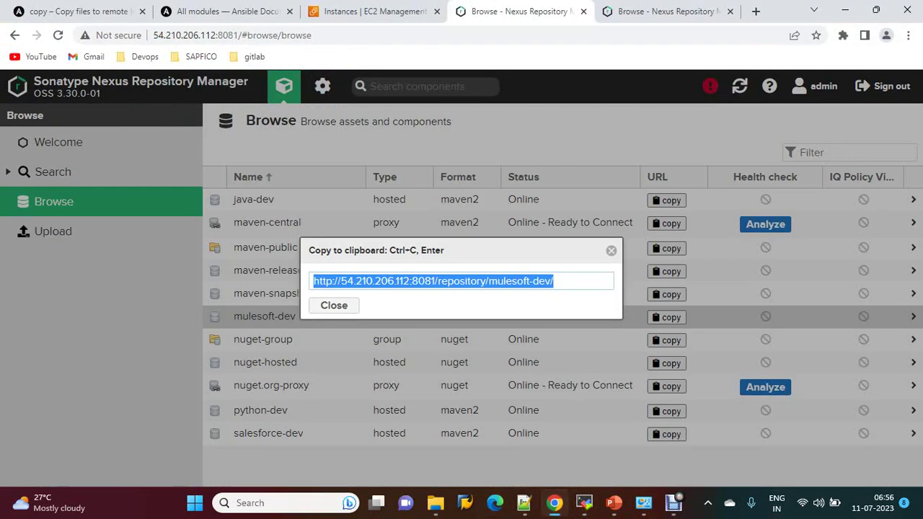
left_click(611, 250)
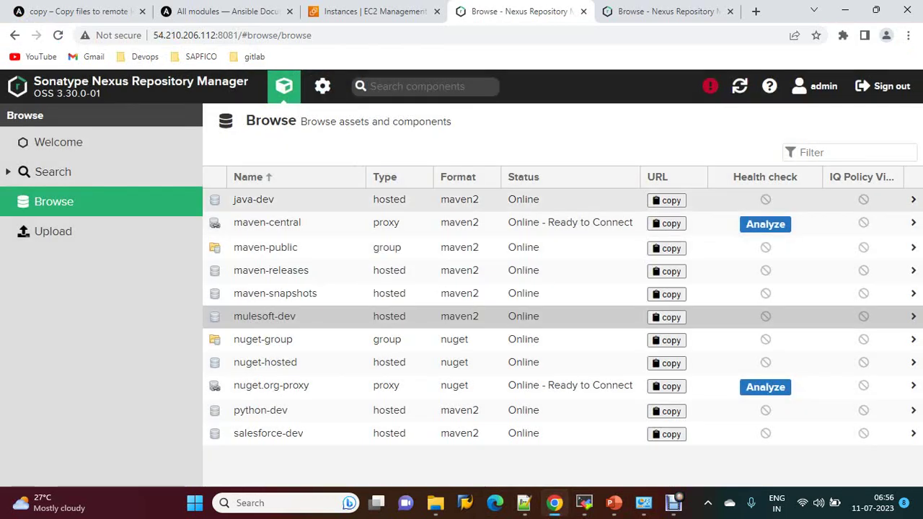
left_click(353, 199)
left_click(269, 121)
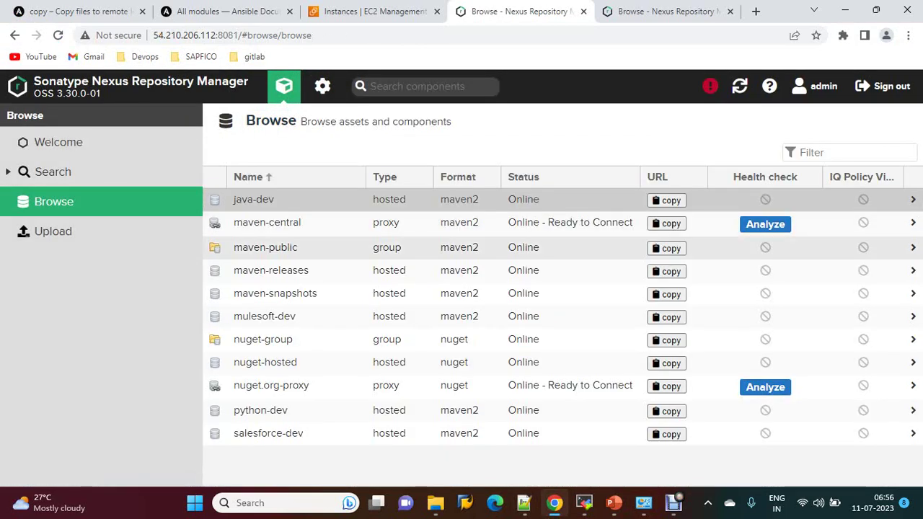
left_click(274, 316)
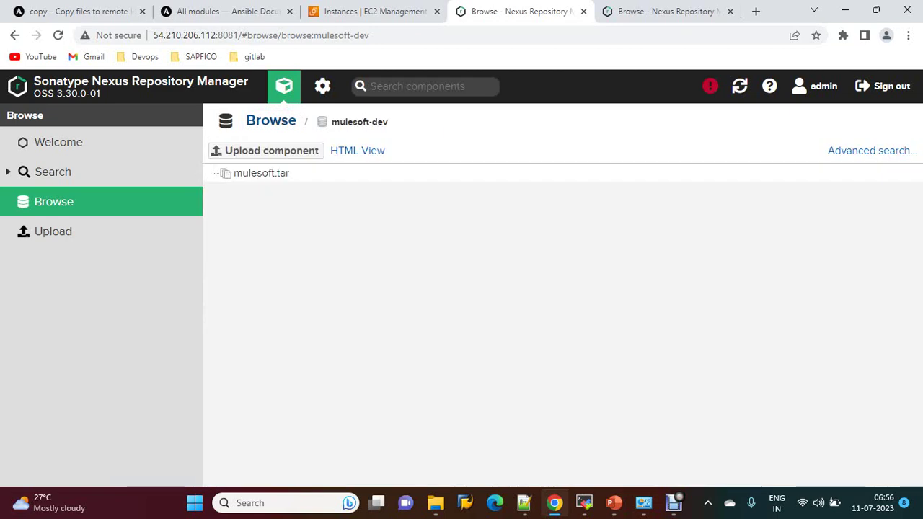
left_click(270, 121)
left_click(238, 409)
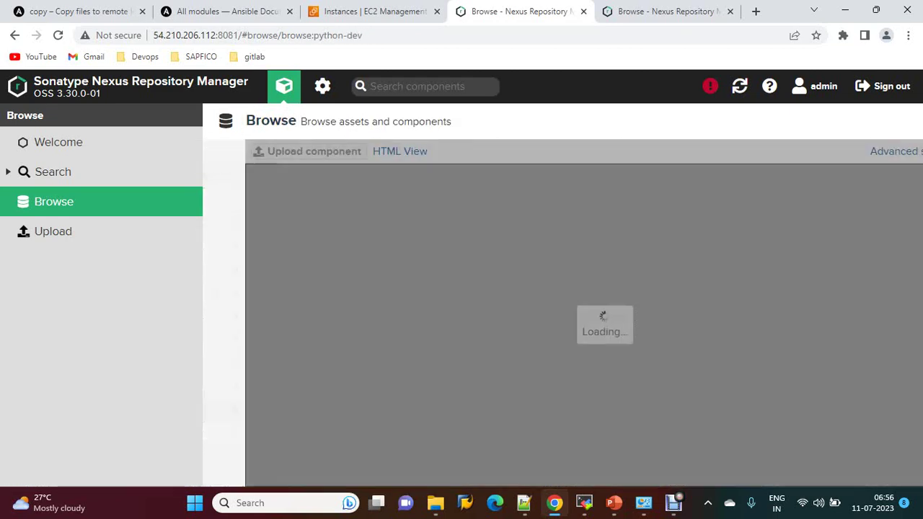
Step: Return to the repository list and switch to the 34.238.44.149 Nexus tab
left_click(283, 86)
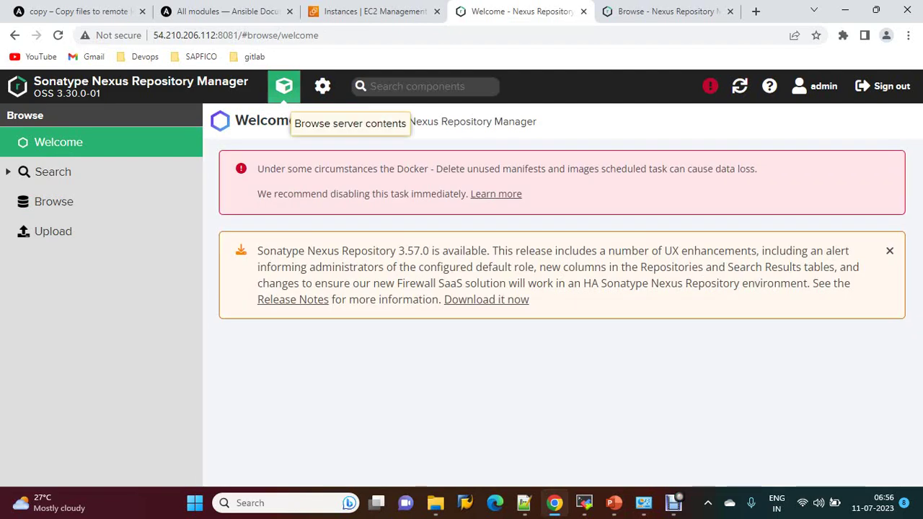
left_click(54, 202)
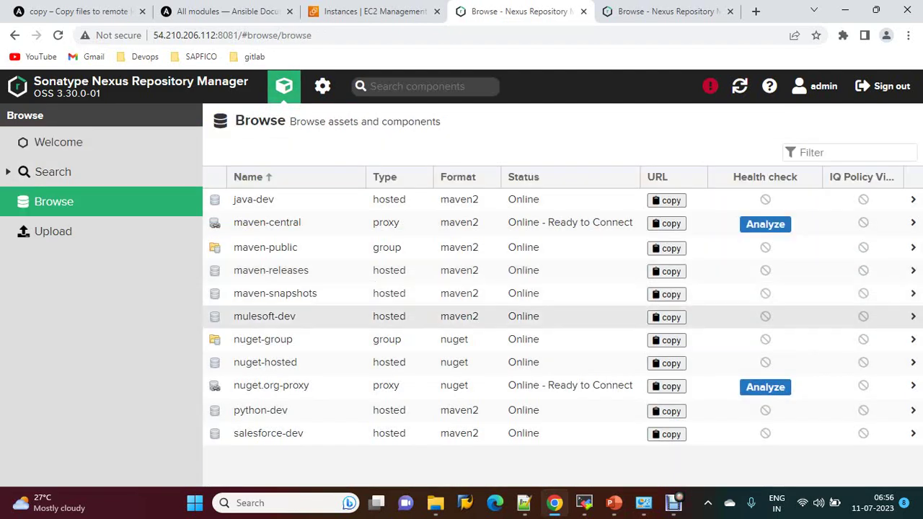
key("ctrl+Tab")
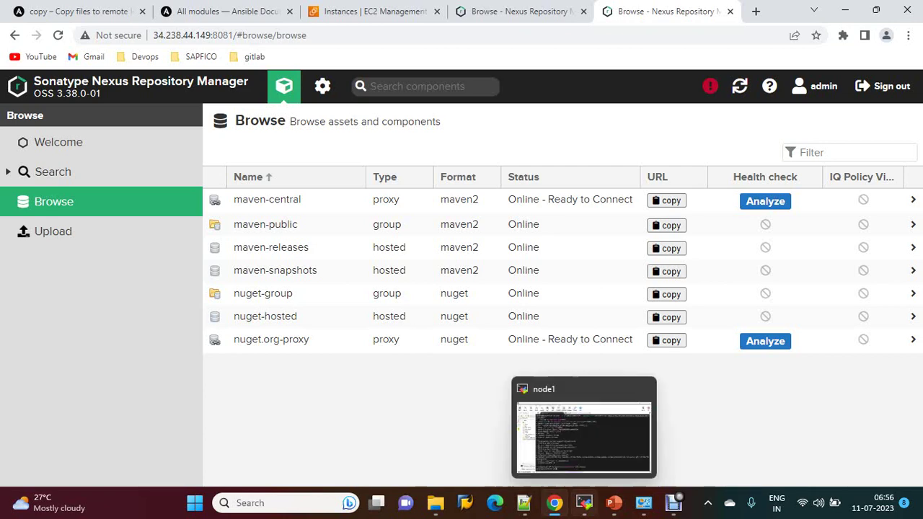
Step: On node2, create a new nexusbkp backup folder with mkdir
left_click(585, 503)
key("ctrl+Tab")
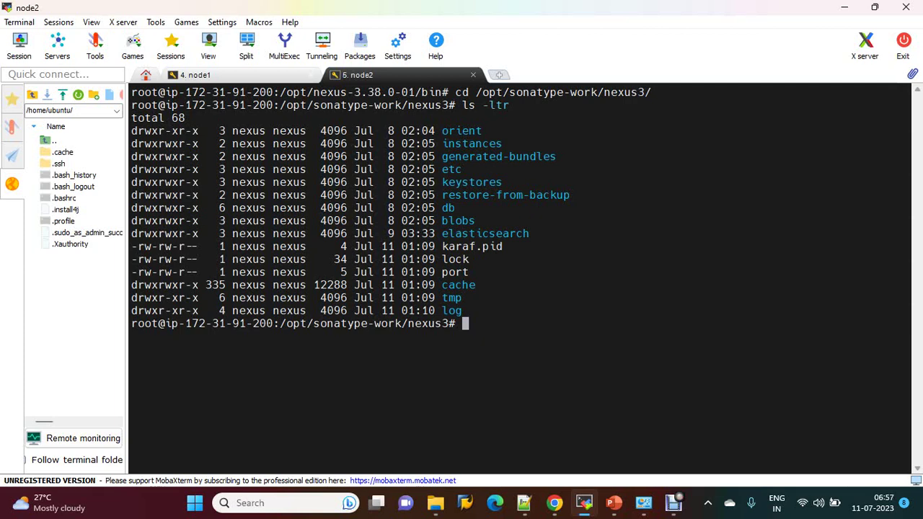
type("mkdir curren")
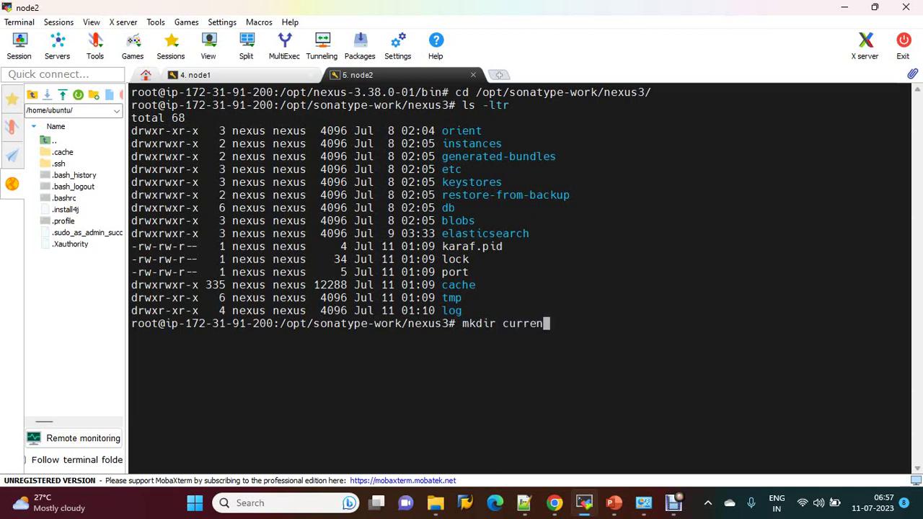
key("BackSpace")
key("BackSpace")
key("BackSpace")
key("BackSpace")
key("BackSpace")
key("BackSpace")
type("nexusbkp")
key("Return")
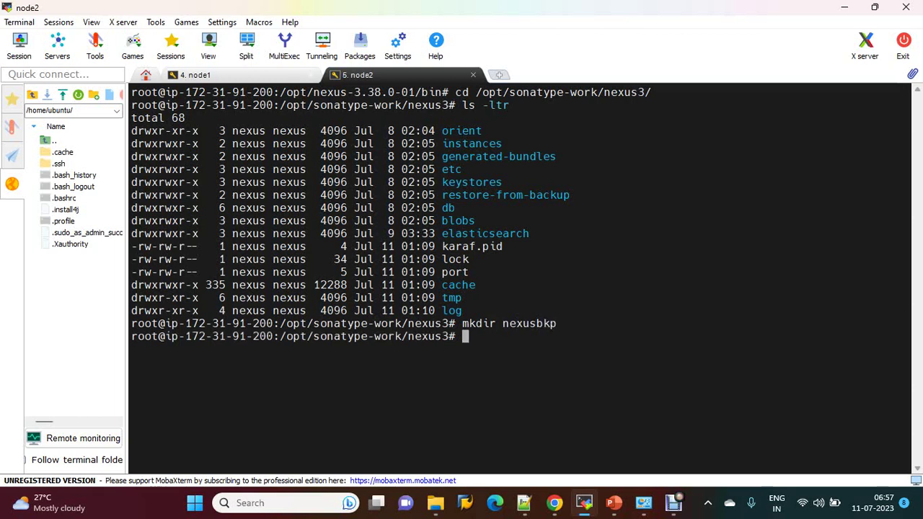
Step: Move blobs/ into nexusbkp, then enter the db folder and list its contents
type("mv blobs/")
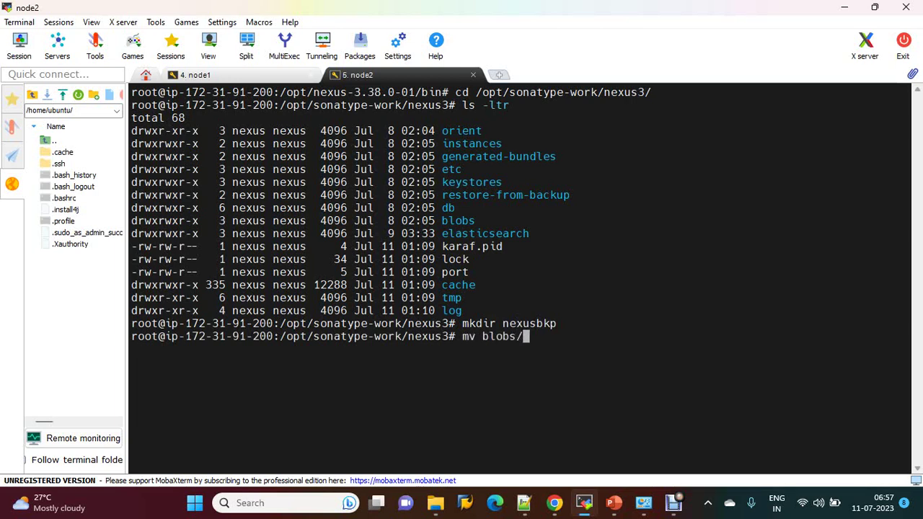
type("n")
key("Tab")
key("Return")
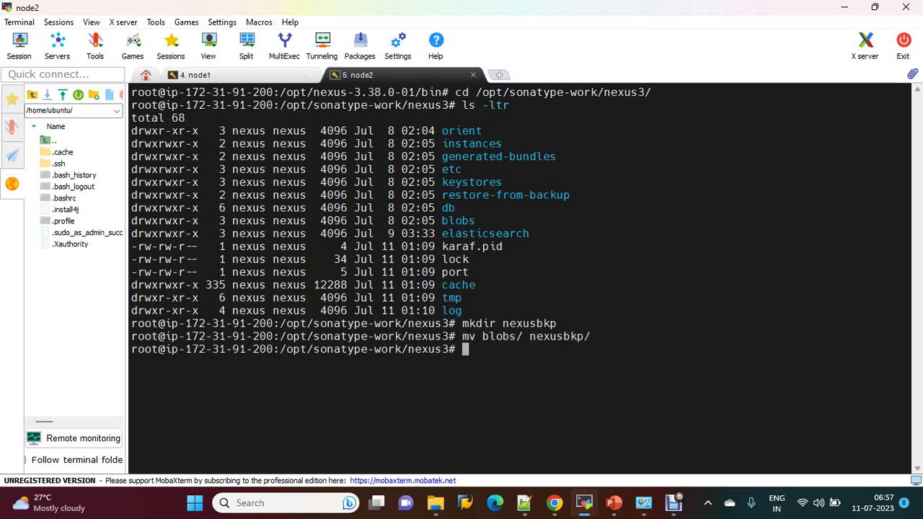
type("cd db/")
key("Return")
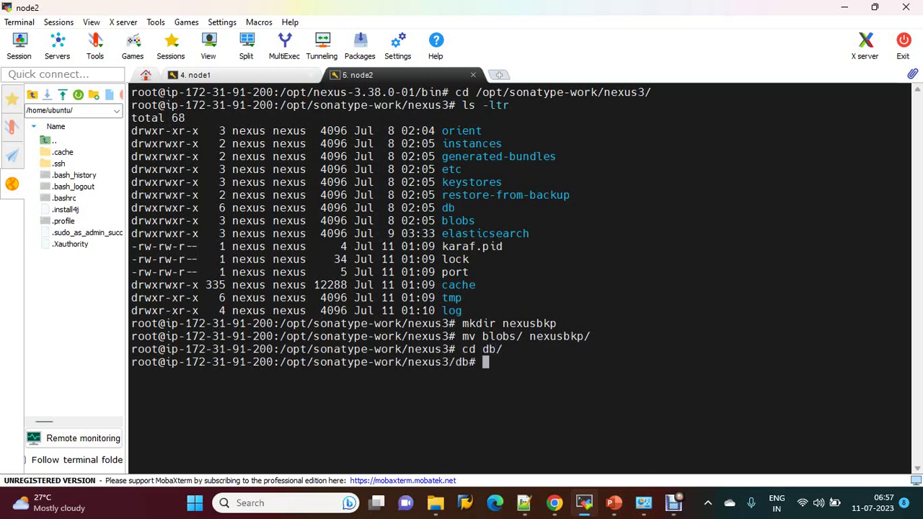
type("ls -l")
key("Return")
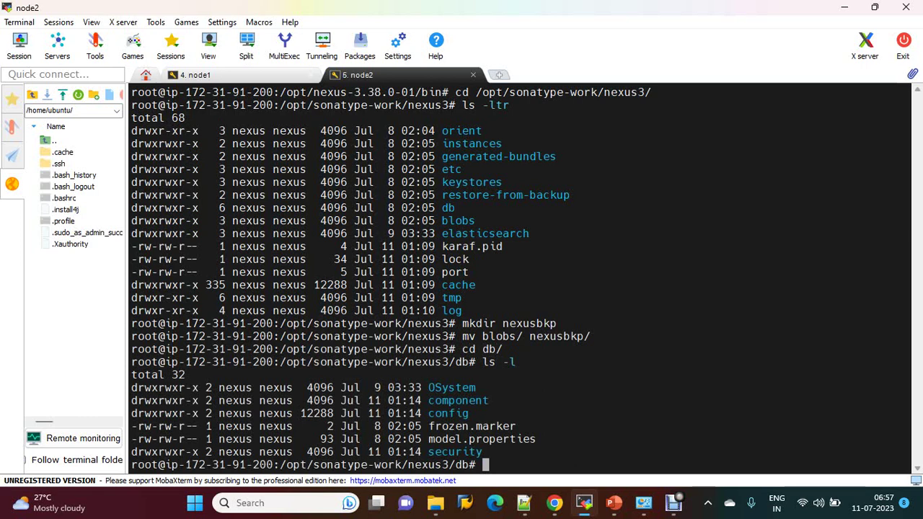
Step: Move db's component and config folders into ../nexusbkp/
type("mv com")
key("Tab")
type("../n")
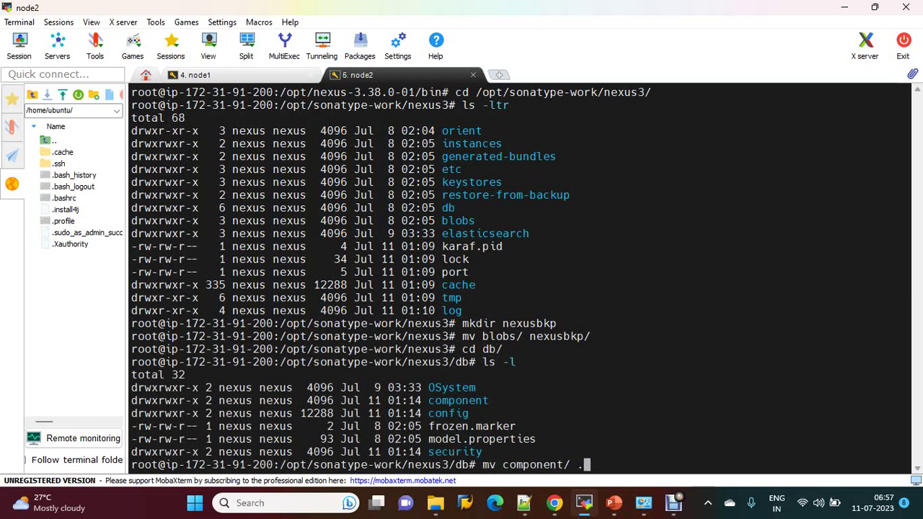
key("Tab")
key("Return")
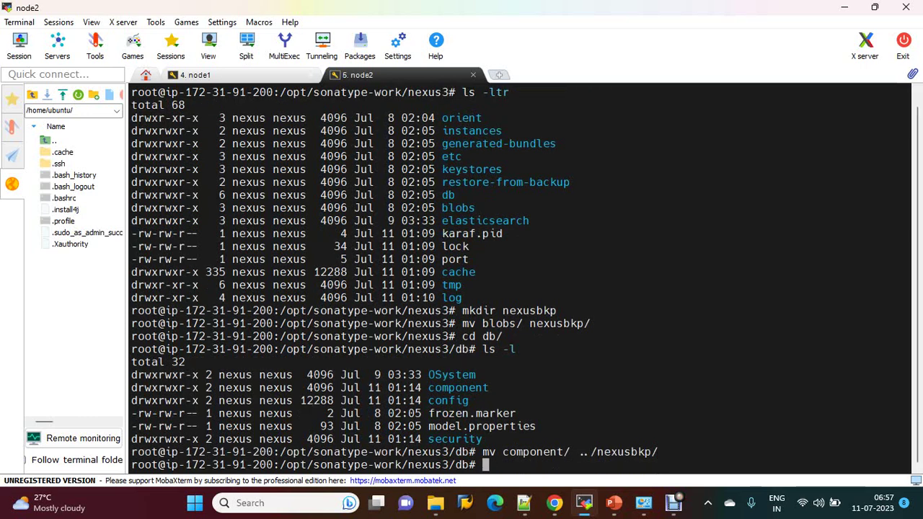
type("mv con")
key("Tab")
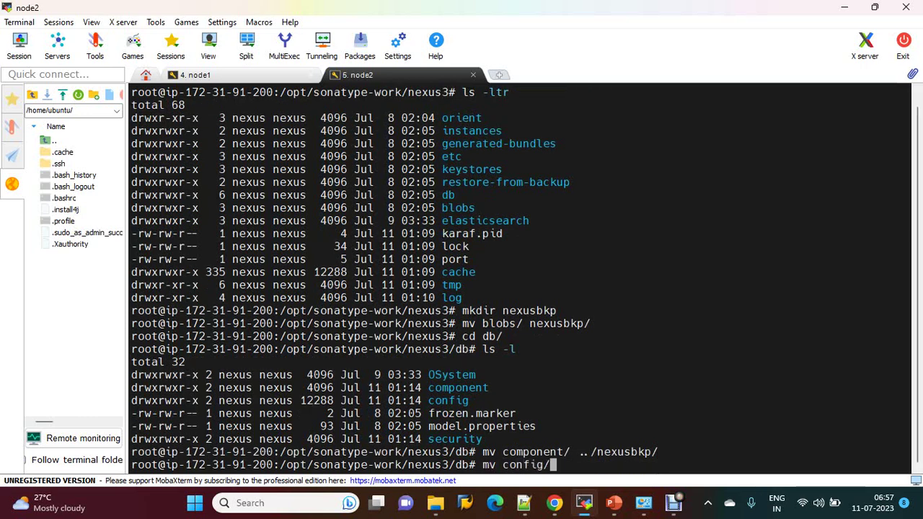
type("../m")
key("BackSpace")
type("n")
key("Tab")
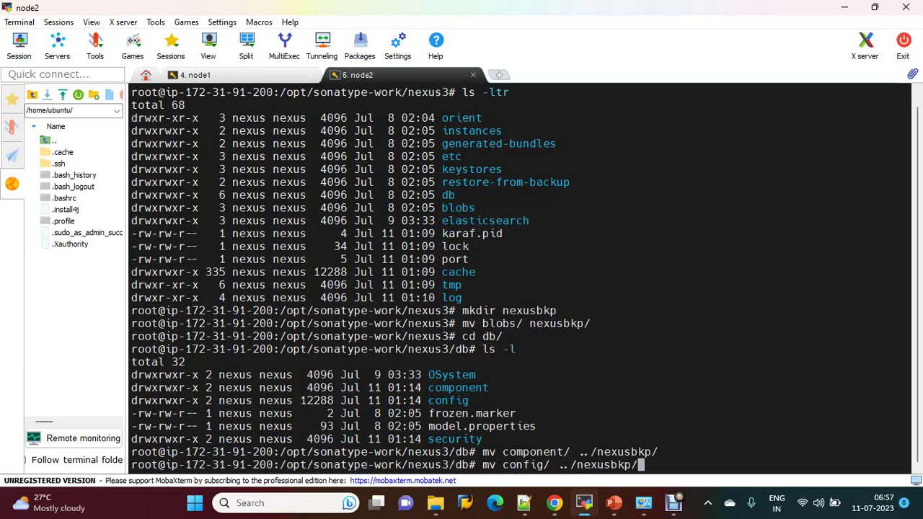
key("Return")
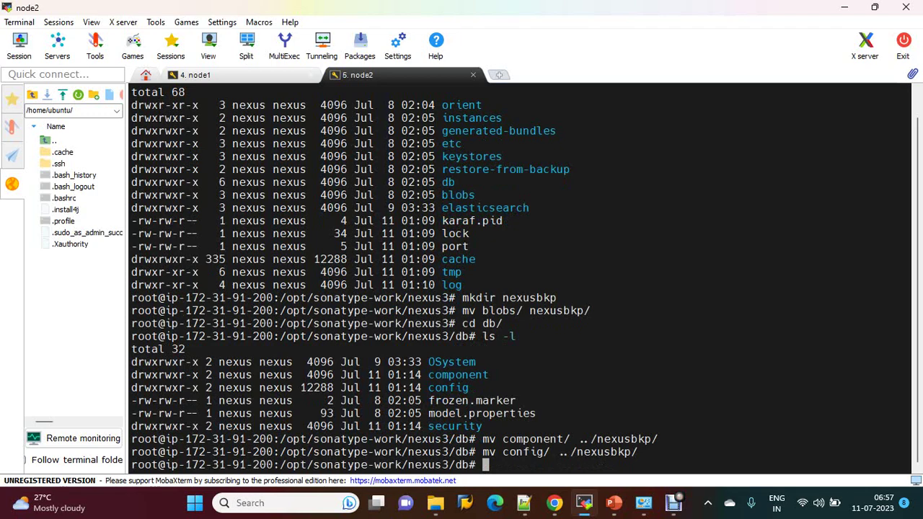
Step: On node1, list the home folder, then go to /opt/sonatype-work/nexus3 and list it
left_click(194, 74)
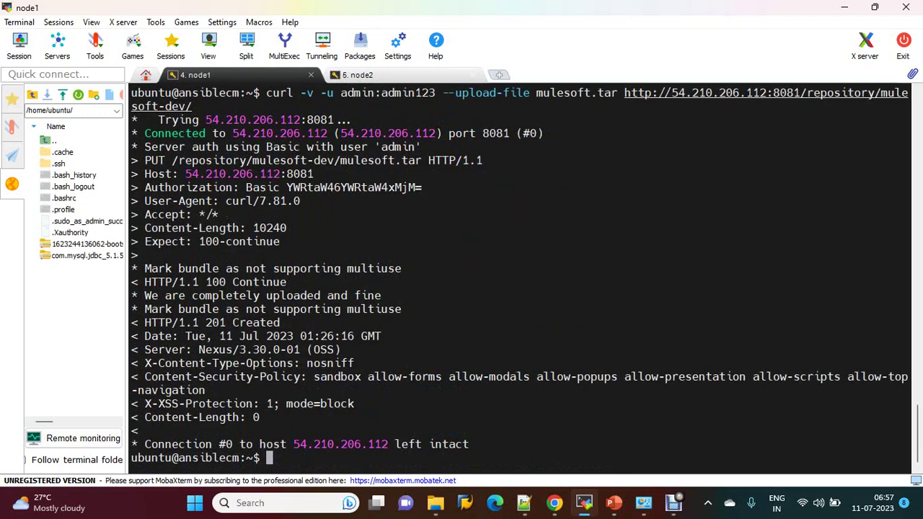
type("ls -ltr")
key("Return")
type("cd ")
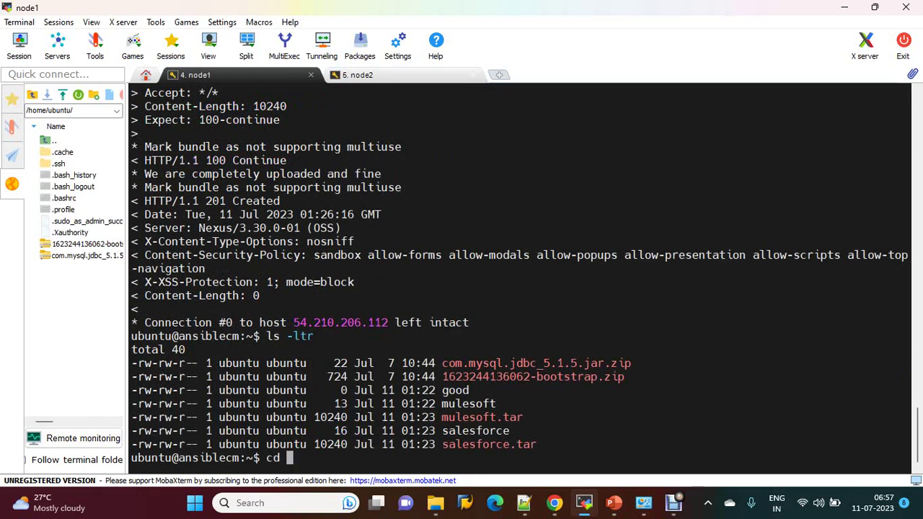
type("/o")
key("Tab")
type("so")
key("Tab")
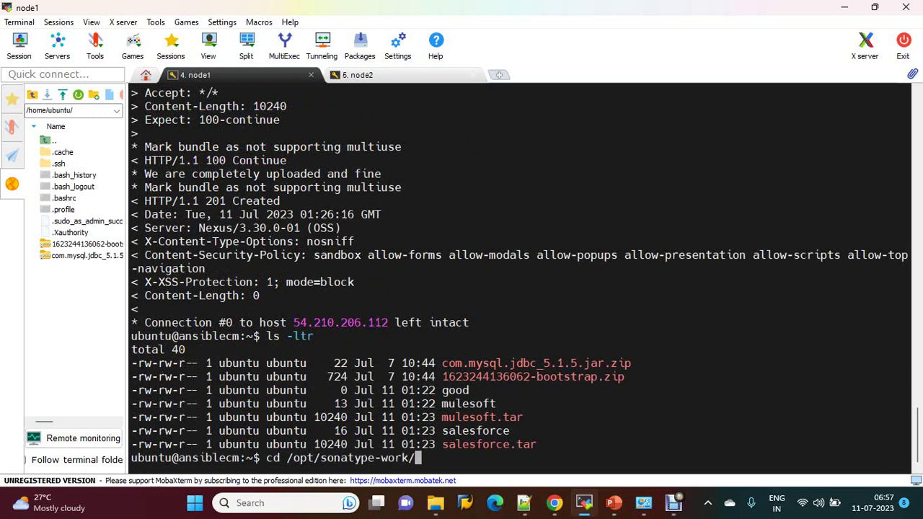
type("n")
key("Tab")
key("Return")
type("ls ")
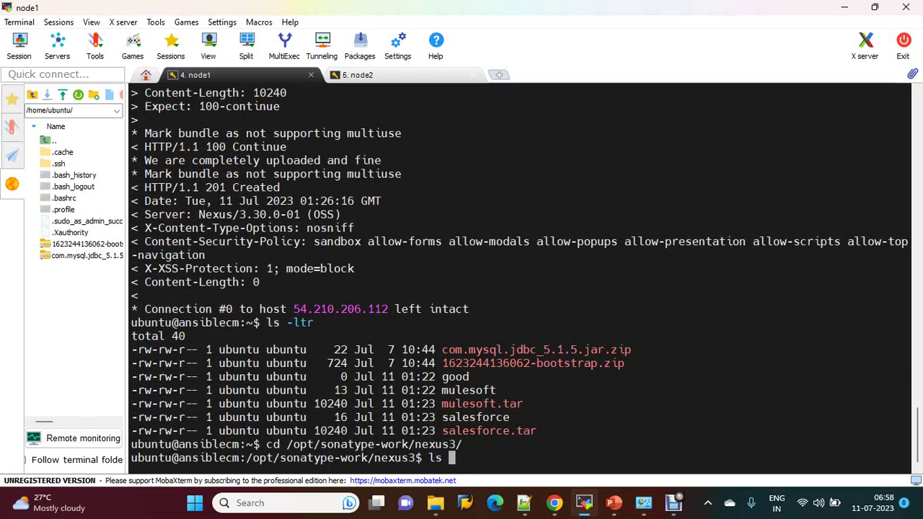
type("-ltr")
key("Return")
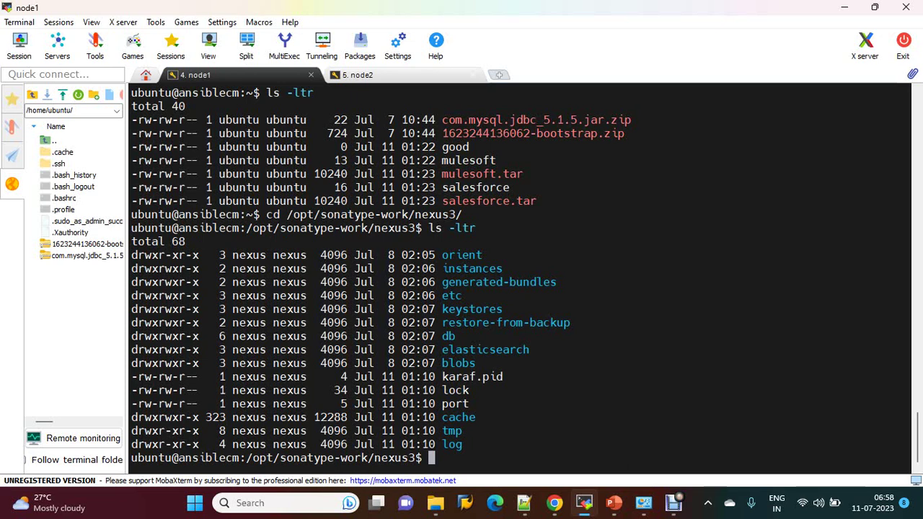
Step: On node2, go up to nexus3, confirm nexusbkp is listed, and copy the nexus3 path
left_click(356, 74)
type("cd ")
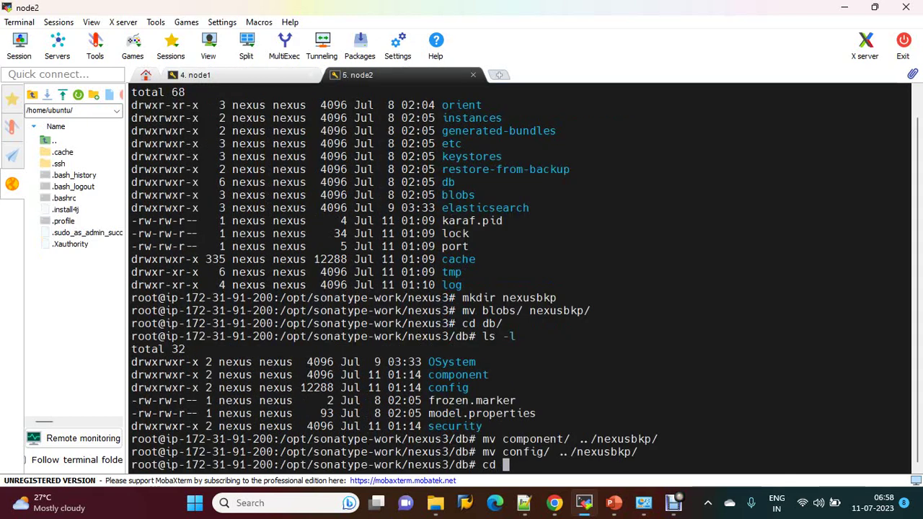
type("..")
key("Return")
type("ls ")
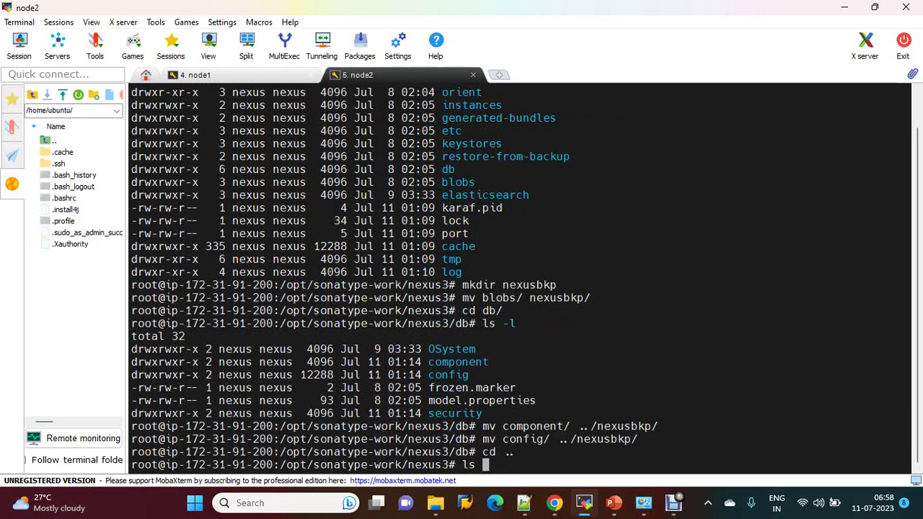
type("-ltr")
key("Return")
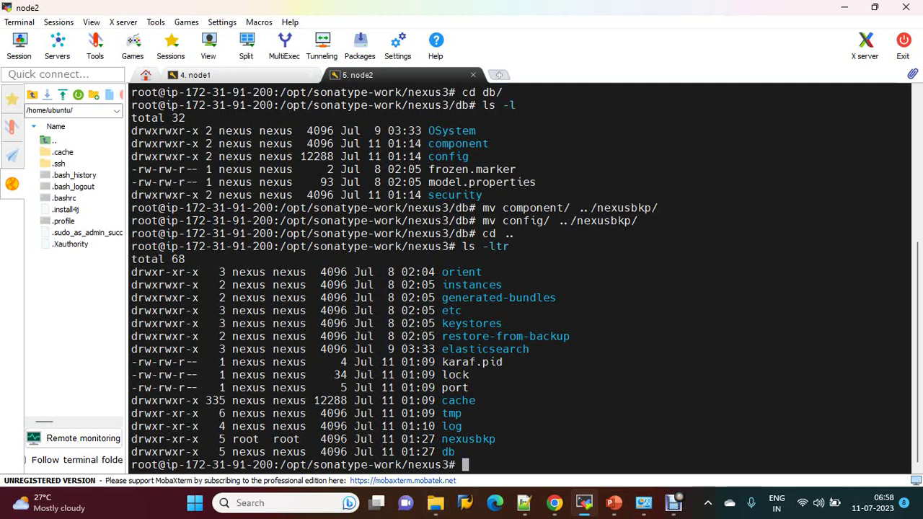
left_click_drag(279, 465, 450, 465)
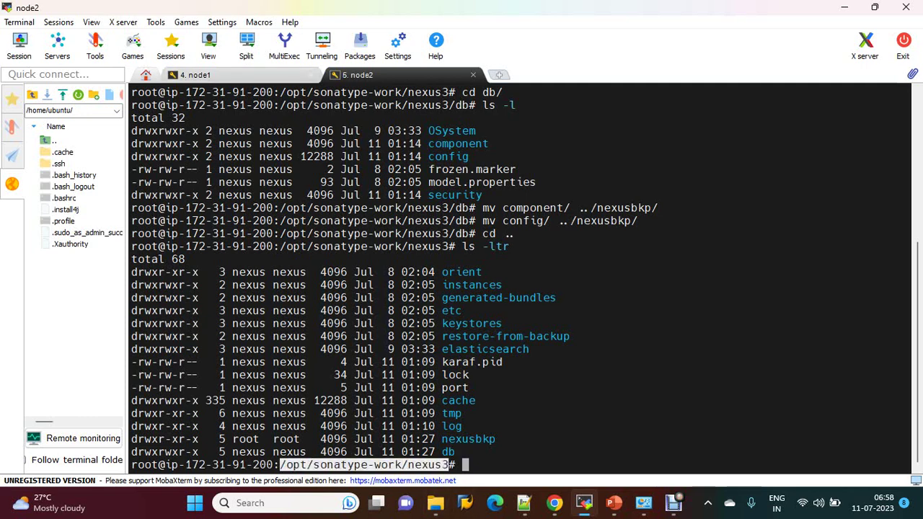
mouse_move(554, 502)
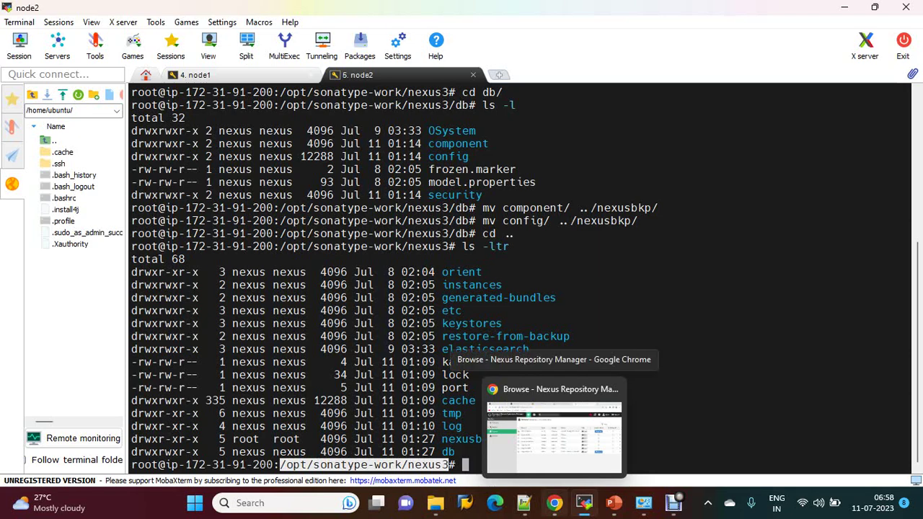
Step: On node1, type scp -r blobs/ root@ followed by node2's private IP from the EC2 console
key("ctrl+Tab")
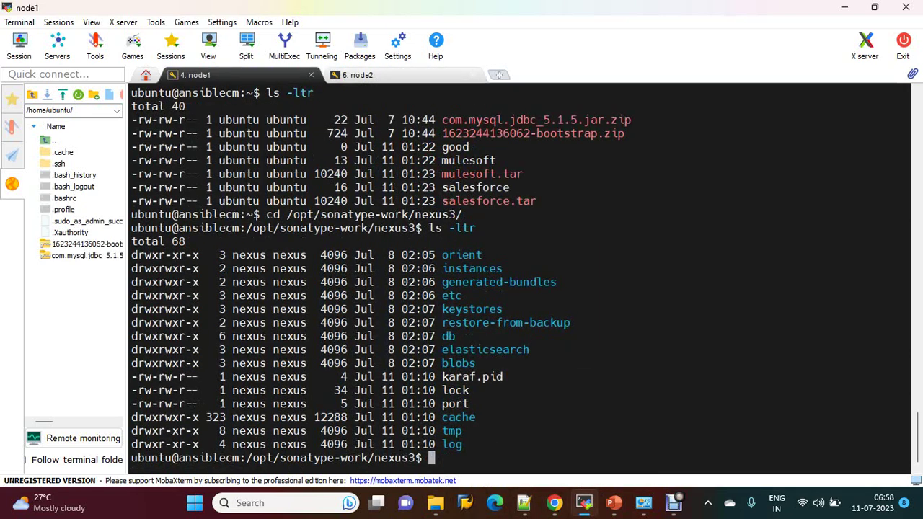
type("scp -r blobs/")
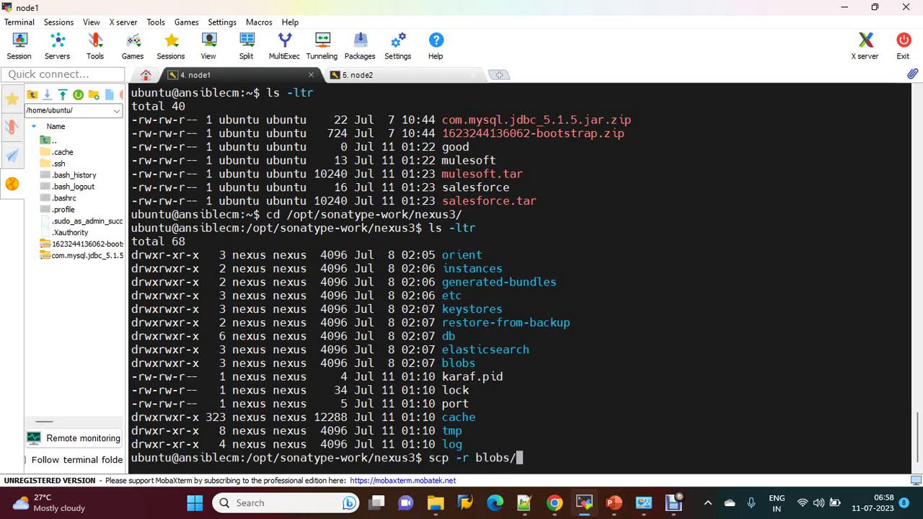
type(" root@")
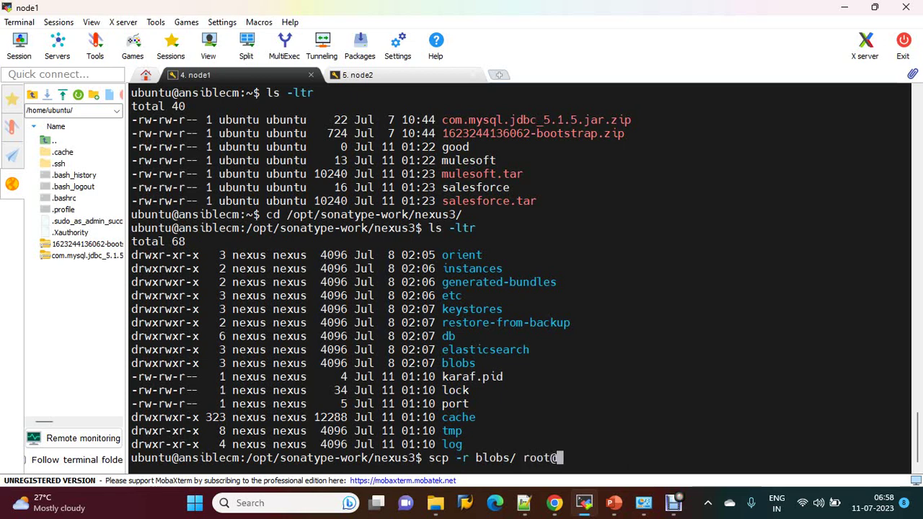
left_click(554, 502)
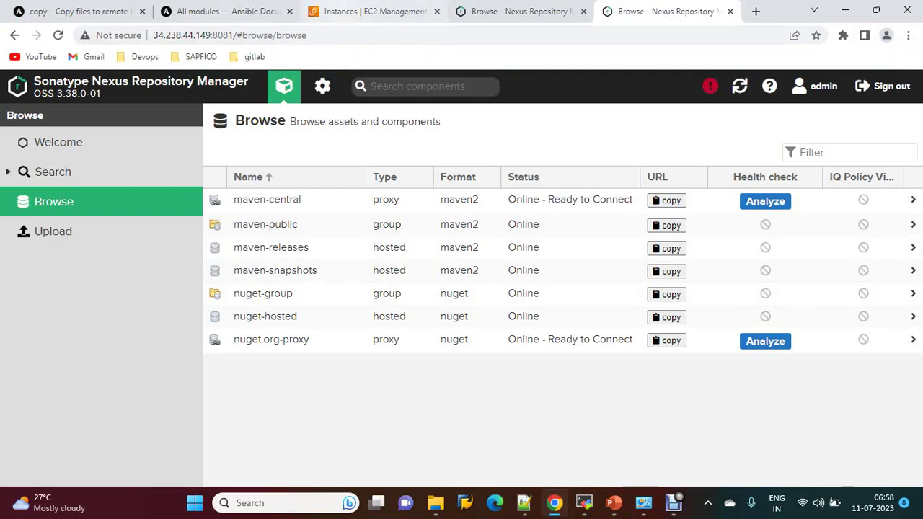
key("ctrl+3")
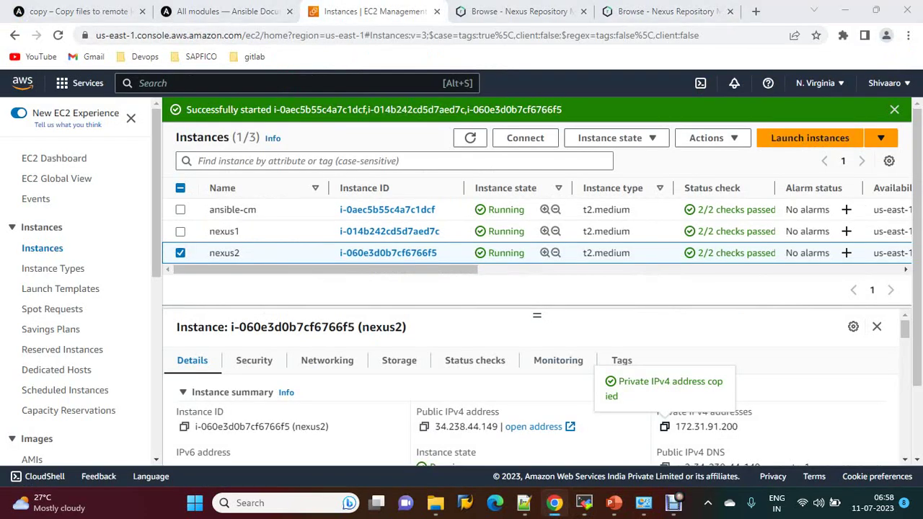
key("alt+Tab")
right_click(672, 73)
left_click(705, 120)
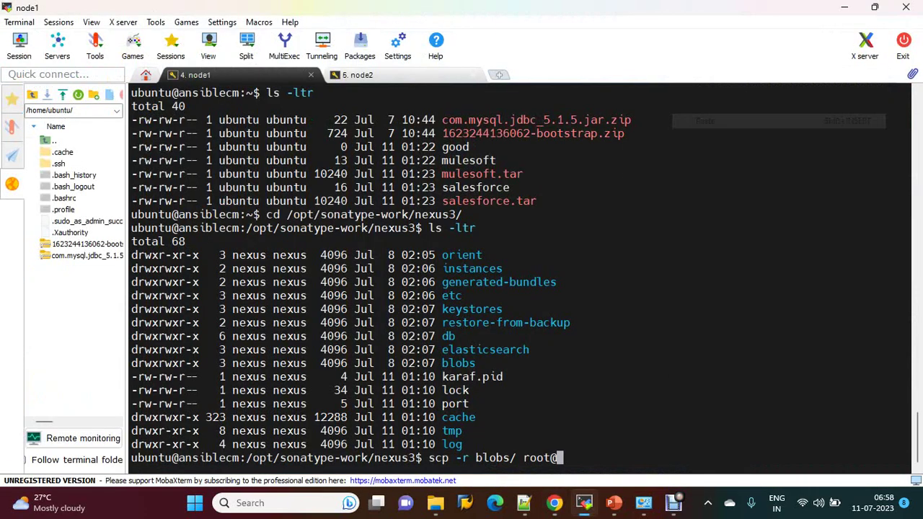
type(":")
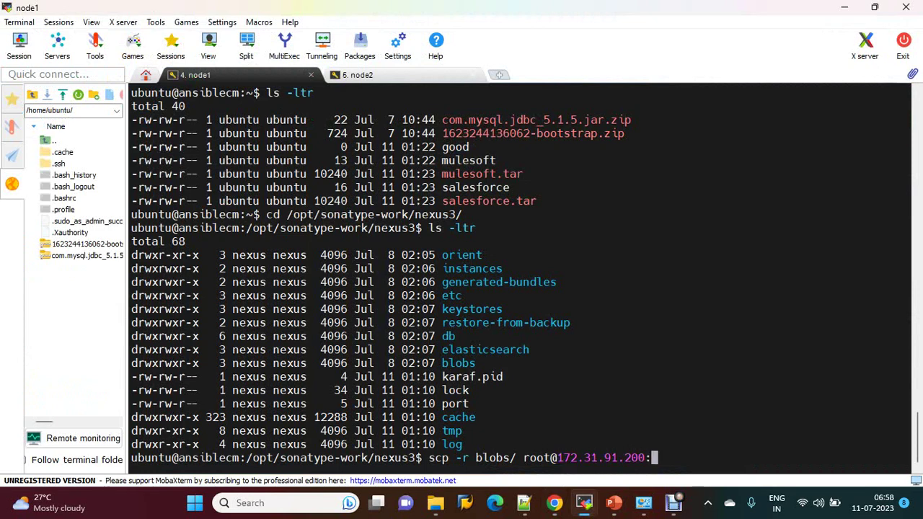
type("/")
key("ctrl+alt+Right")
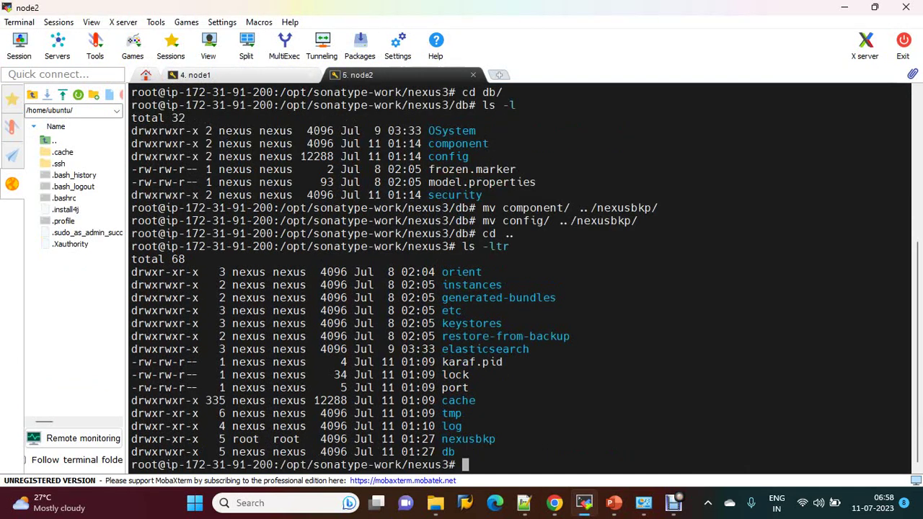
left_click_drag(279, 465, 449, 465)
key("ctrl+c")
key("ctrl+alt+Left")
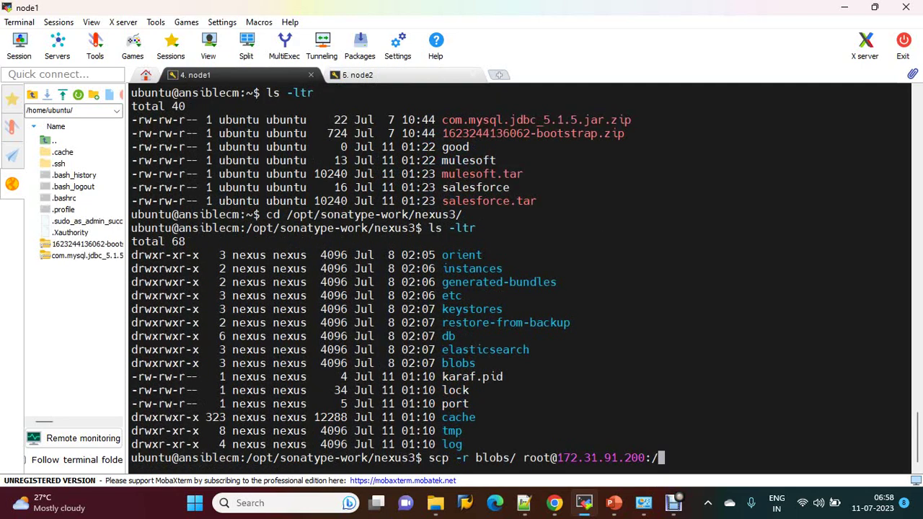
key("BackSpace")
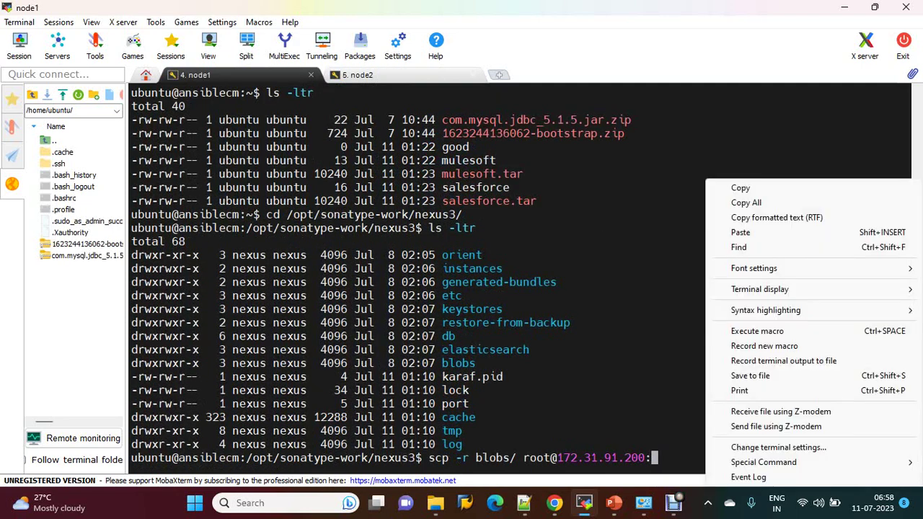
right_click(706, 179)
left_click(743, 232)
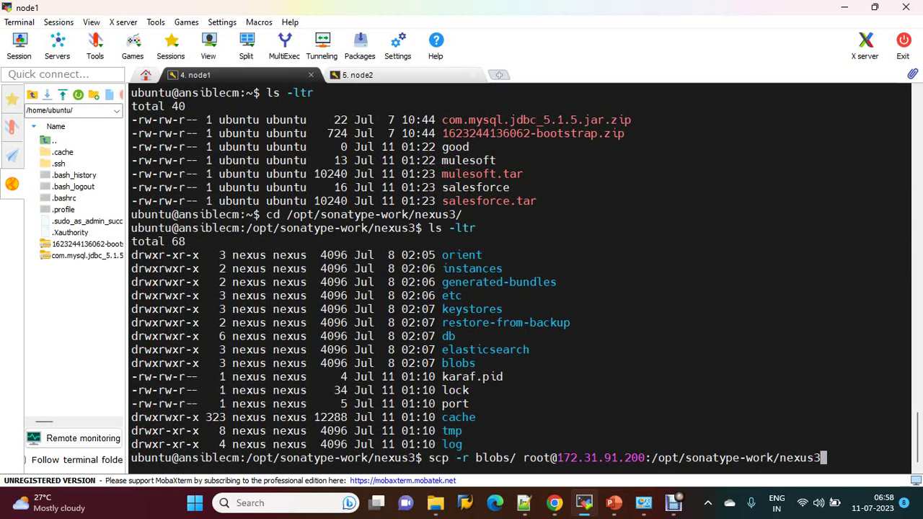
type("/")
key("Return")
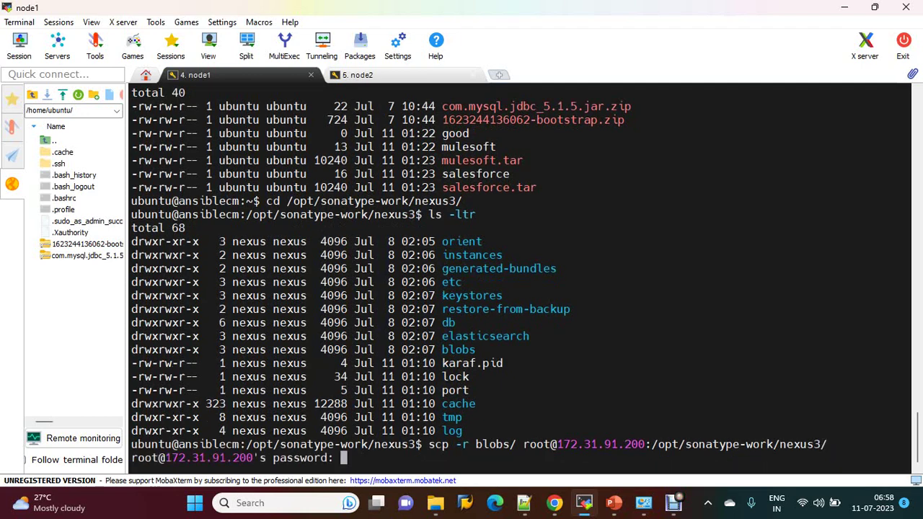
key("Return")
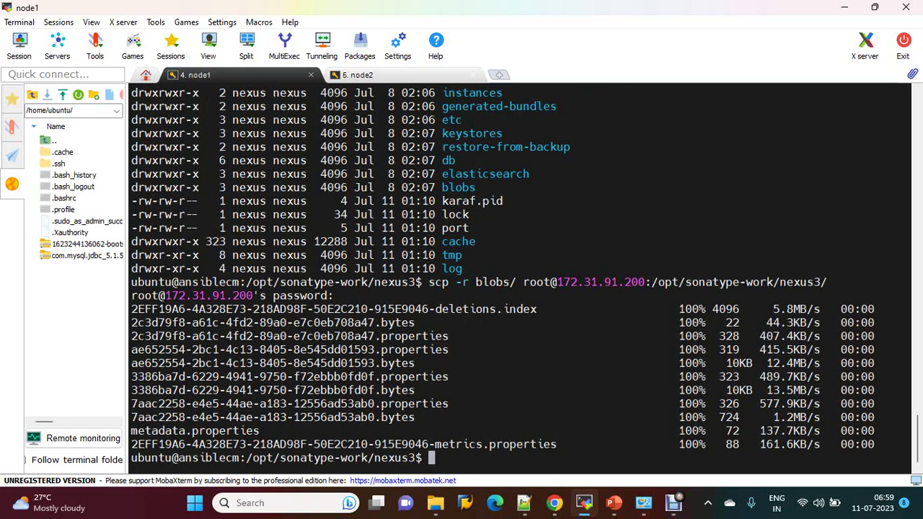
type("cd db/")
key("Return")
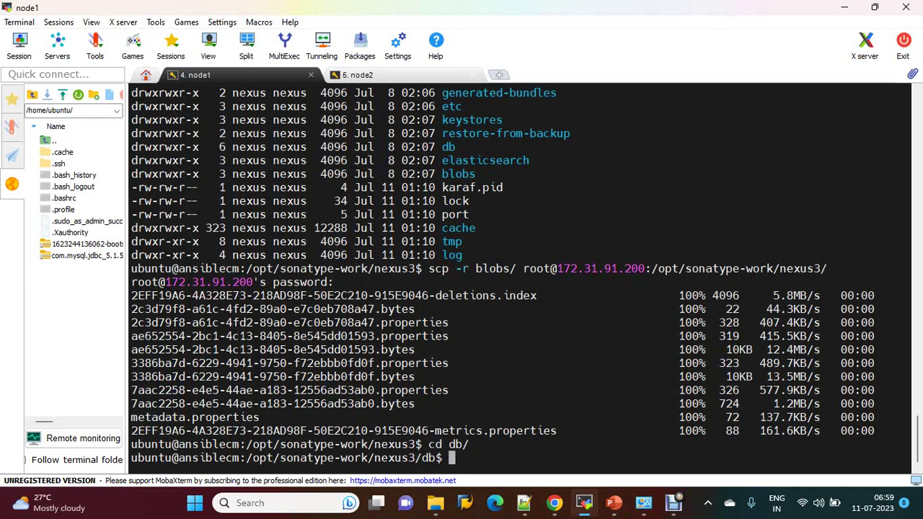
type("scp -rf com")
key("Tab")
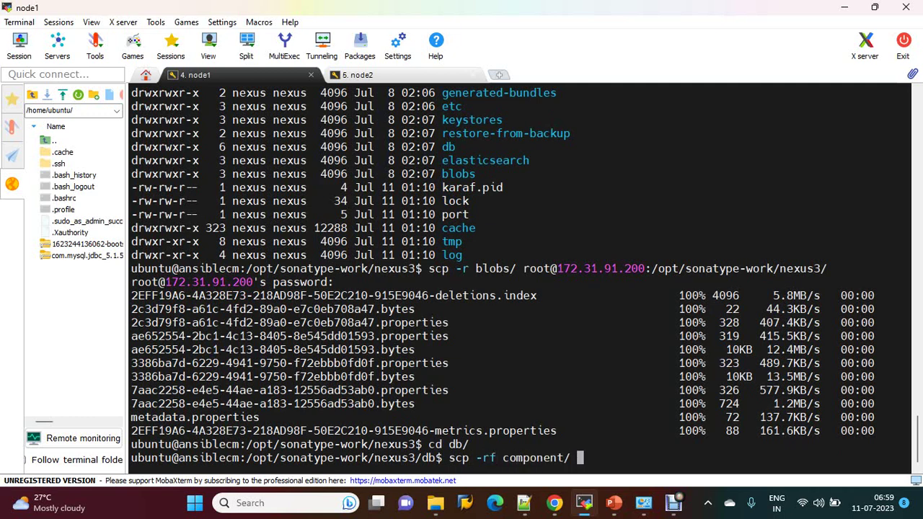
left_click_drag(523, 268, 827, 268)
left_click_drag(523, 269, 828, 269)
right_click(827, 268)
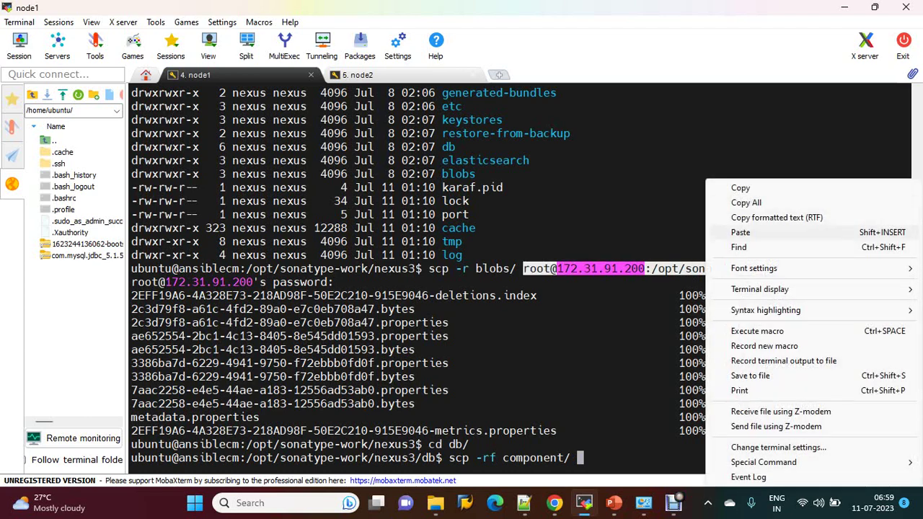
left_click(765, 232)
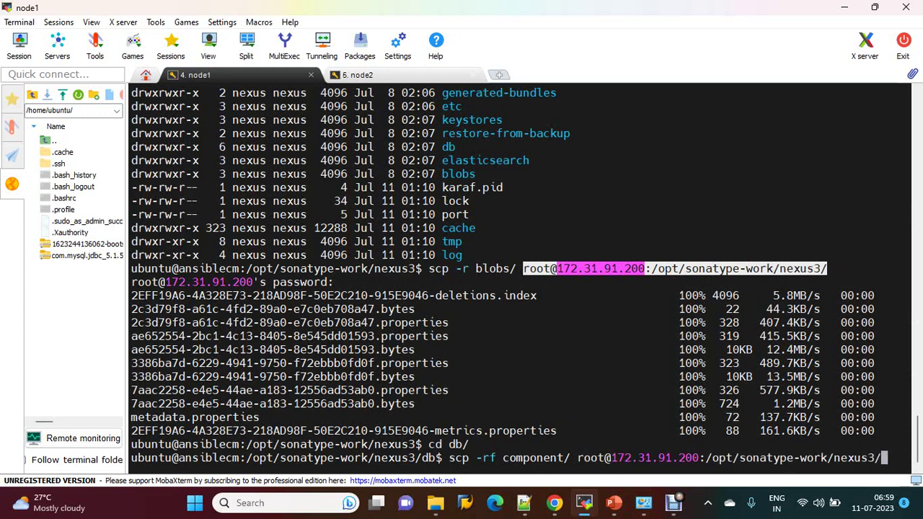
type("db")
type("/")
key("Return")
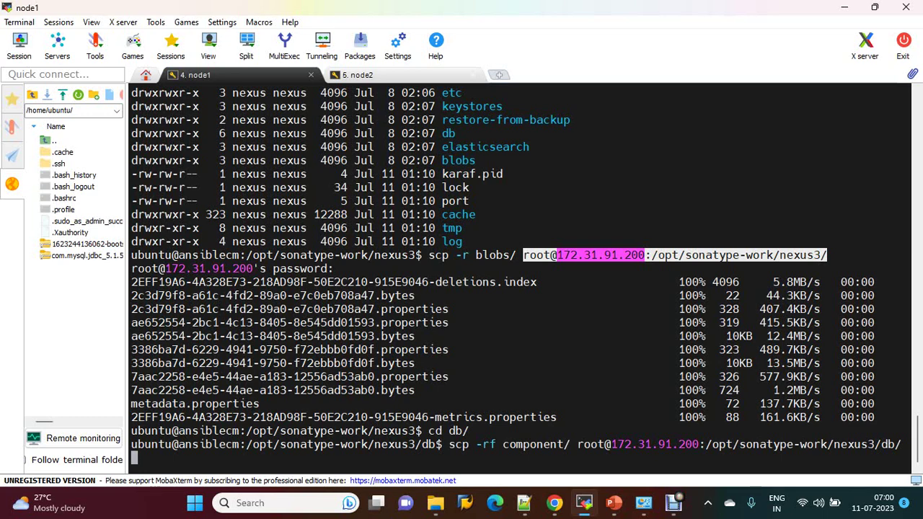
Step: On node1, cancel the stalled component copy and rerun the same scp command
key("Return")
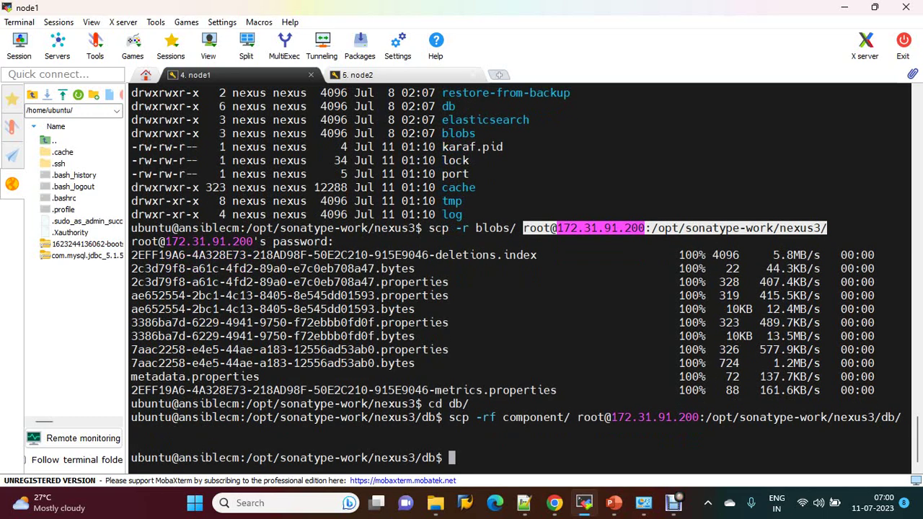
key("Up")
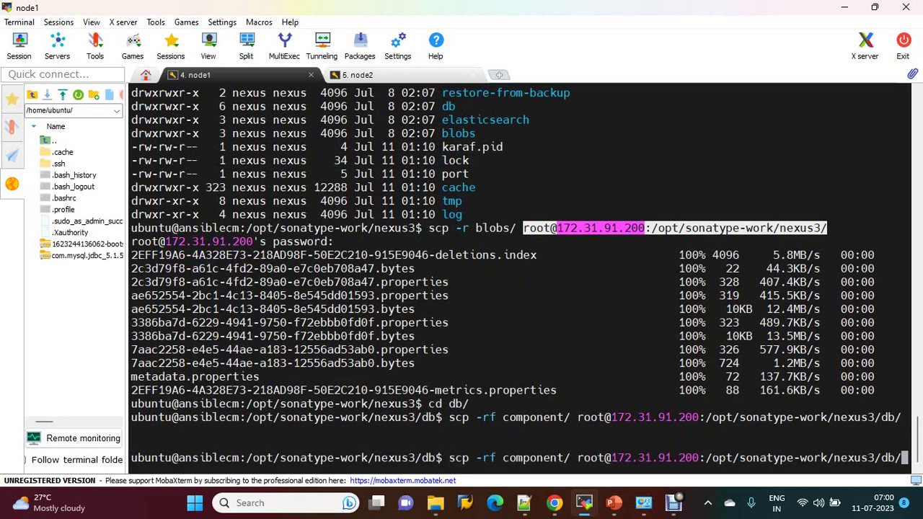
key("Return")
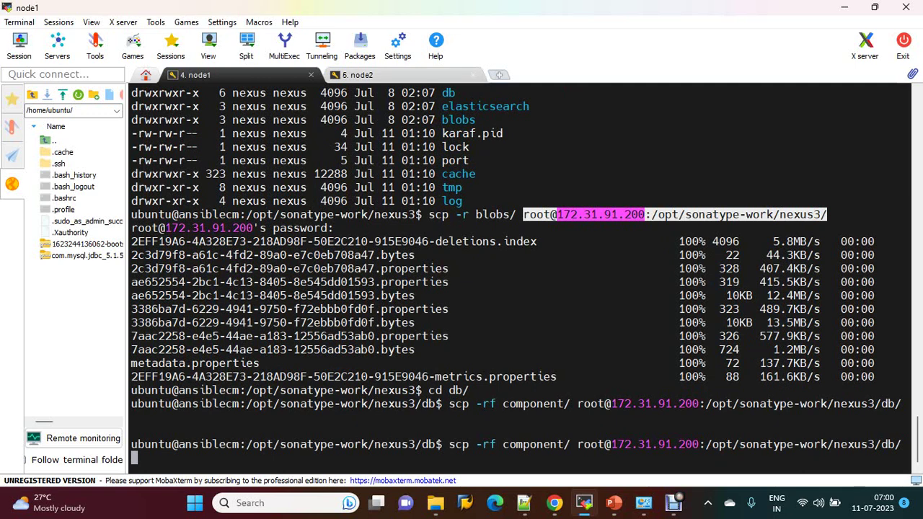
Step: On node2, list the contents of the copied blobs folder
key("ctrl+Tab")
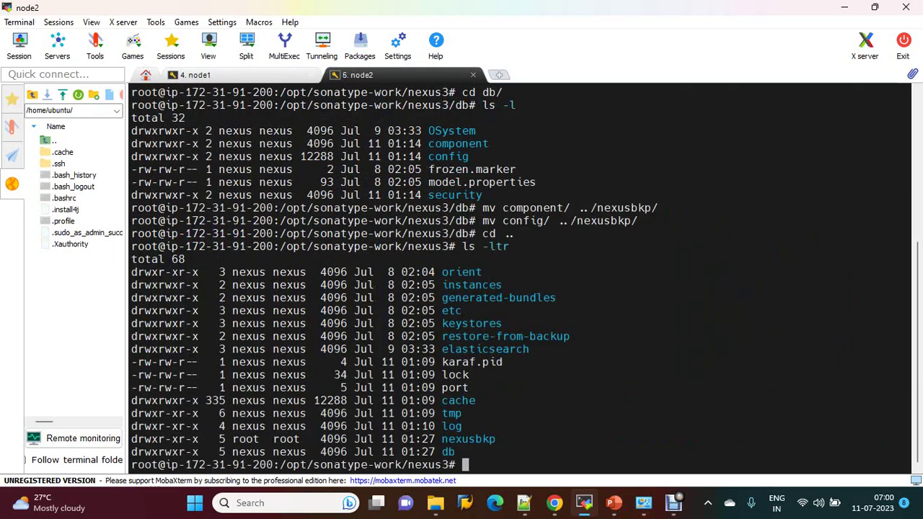
type("cd blobs/")
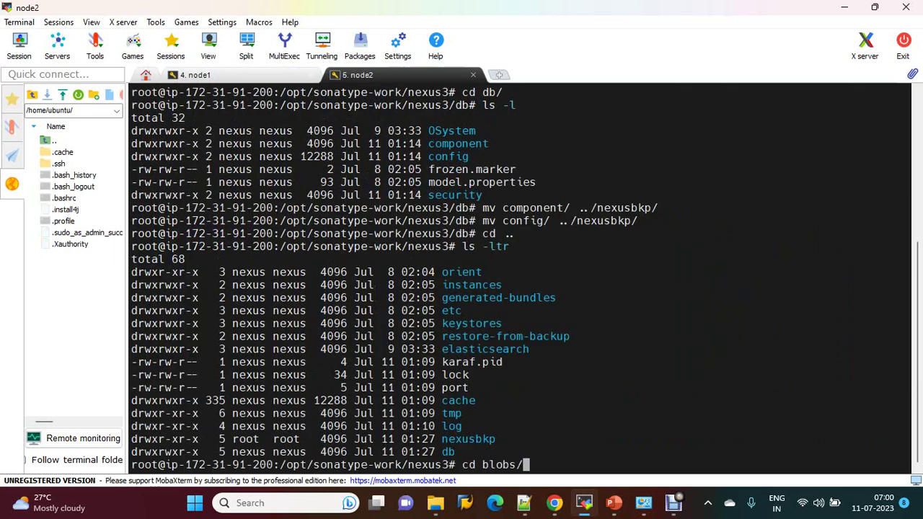
key("BackSpace")
type("/")
key("Return")
type("ls -l")
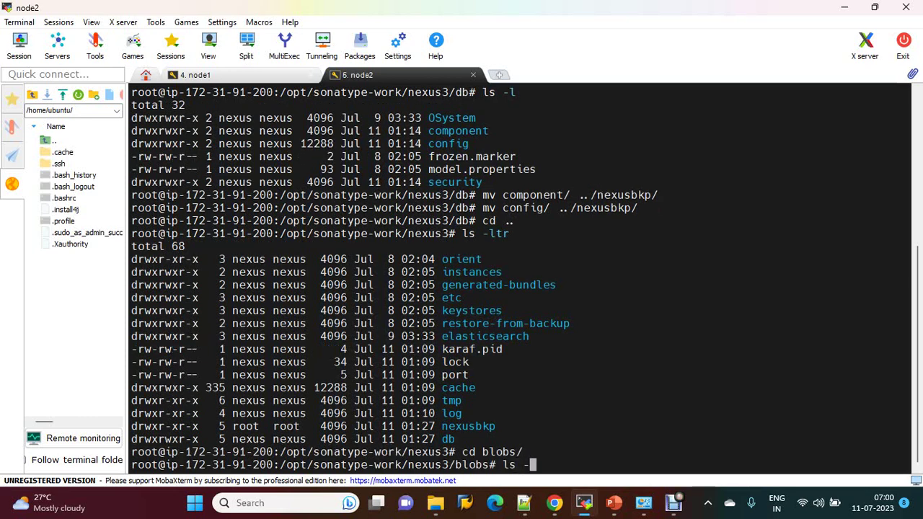
key("Return")
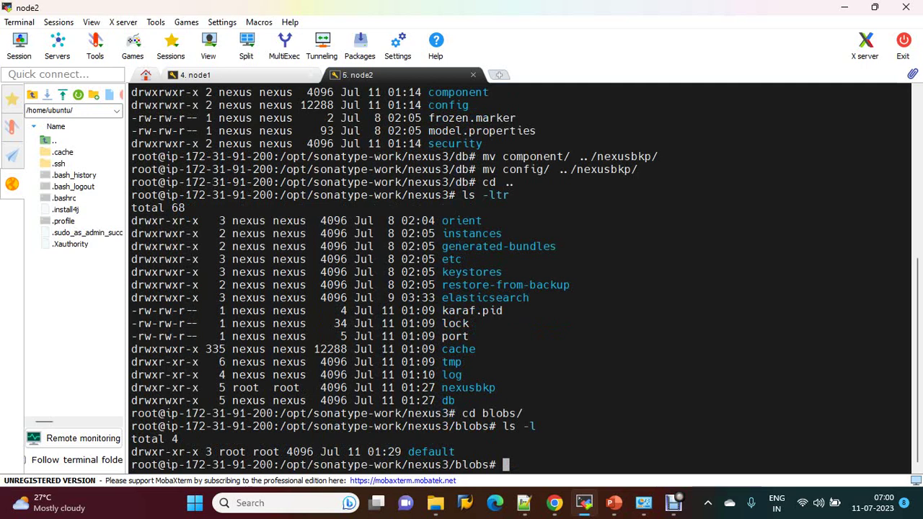
Step: Confirm the default store inside blobs is owned by root user and group
double_click(232, 452)
left_click(232, 451)
double_click(266, 452)
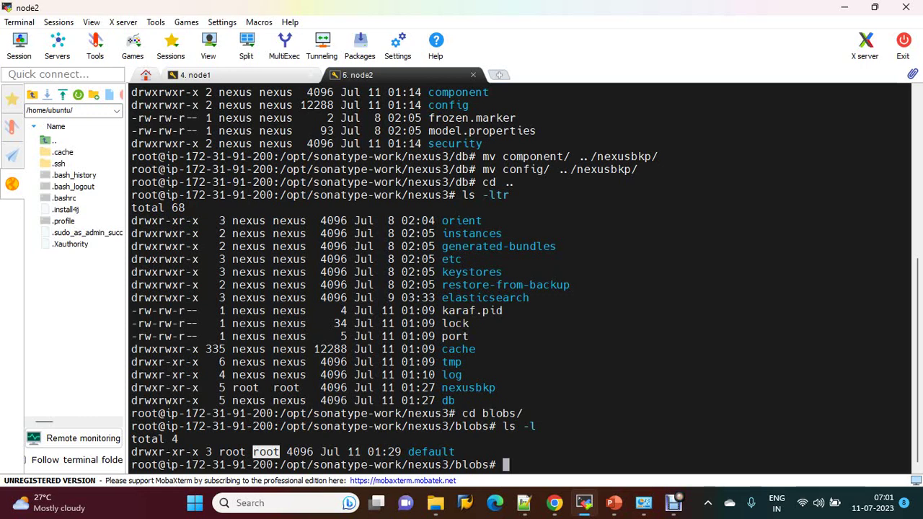
left_click(266, 452)
Step: Return to nexus3, list its folders with owners, and enter chown -R nexus:nexus blobs/
type("cd ..")
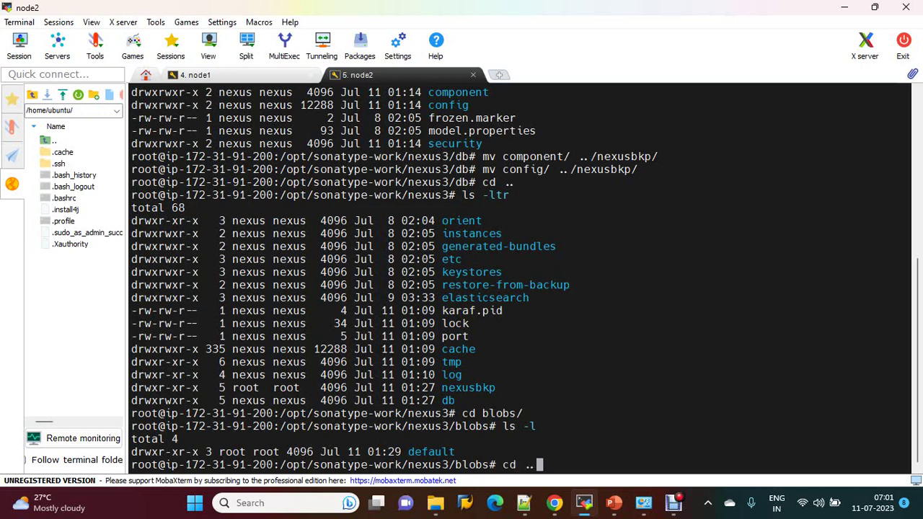
key("Return")
type("ls -l")
key("Return")
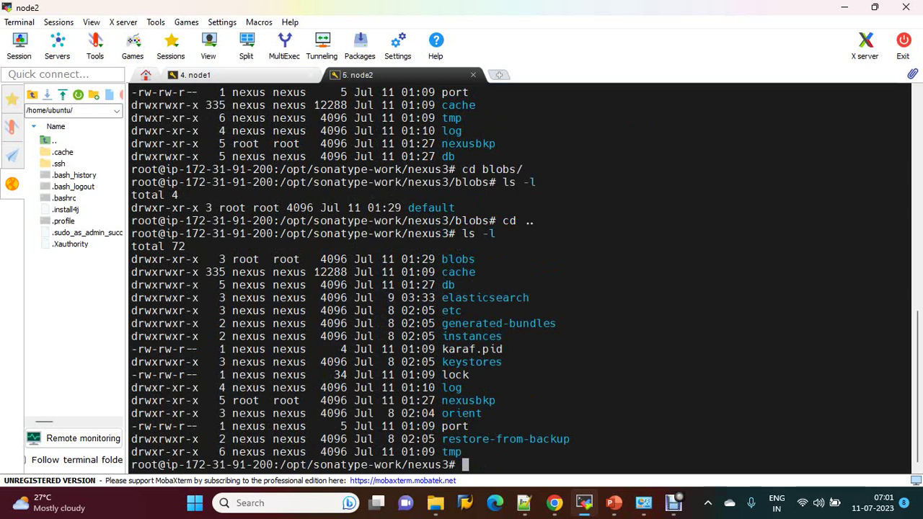
type("chown -R nexus:")
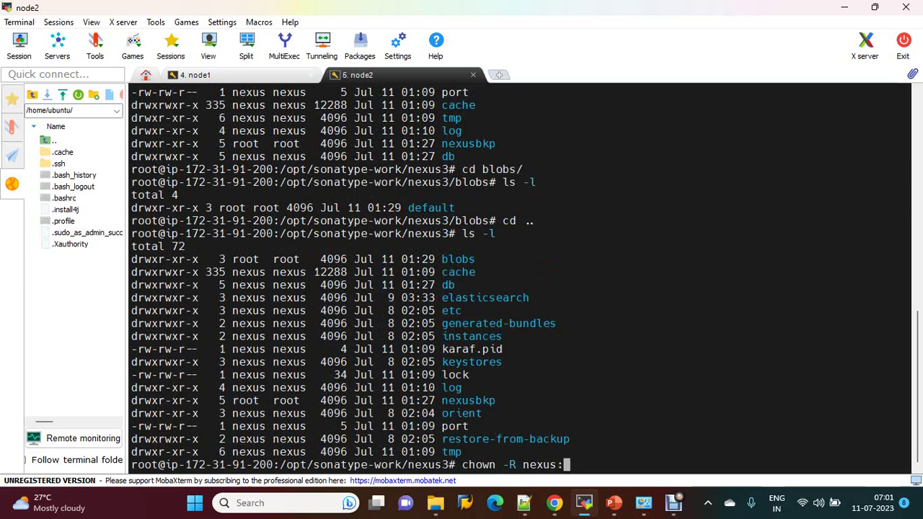
type("nexus blobs/")
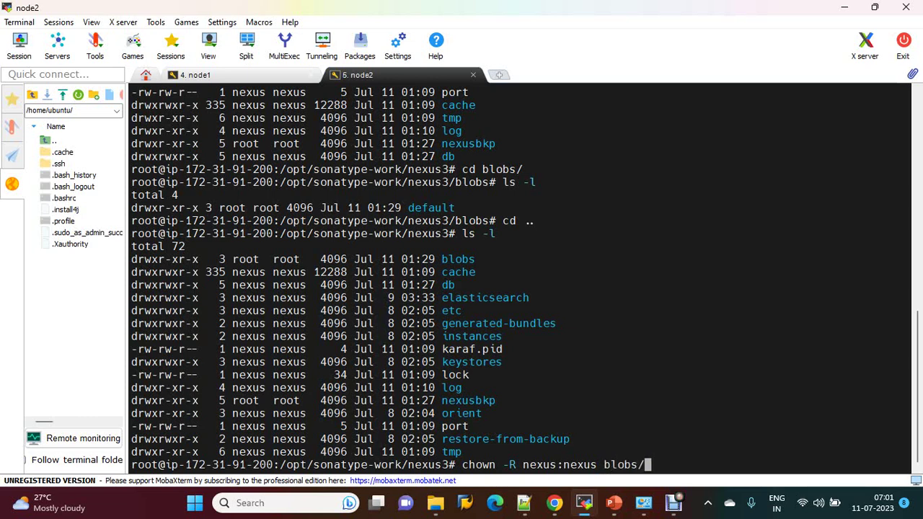
Step: Apply nexus:nexus ownership recursively to blobs and list nexus3 sorted by time
key("Return")
type("c")
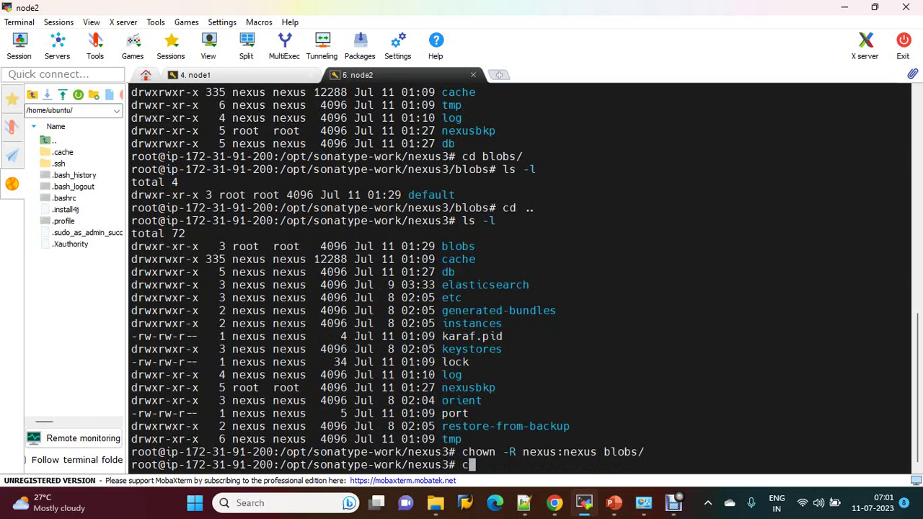
type("d blobs/")
key("BackSpace")
key("BackSpace")
key("BackSpace")
key("BackSpace")
key("BackSpace")
key("BackSpace")
key("BackSpace")
key("BackSpace")
key("BackSpace")
type("ls -ltr")
key("Return")
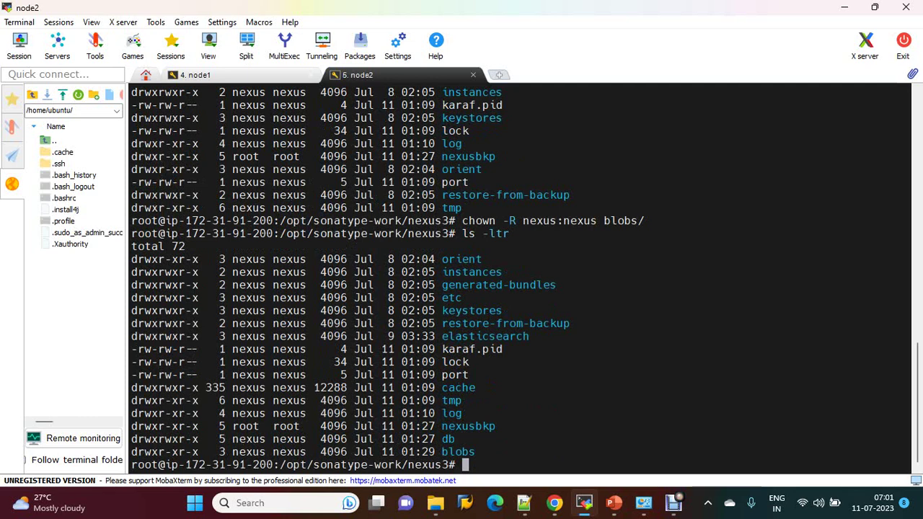
Step: Check that blobs and its default store now show nexus ownership
type("cd blobs/")
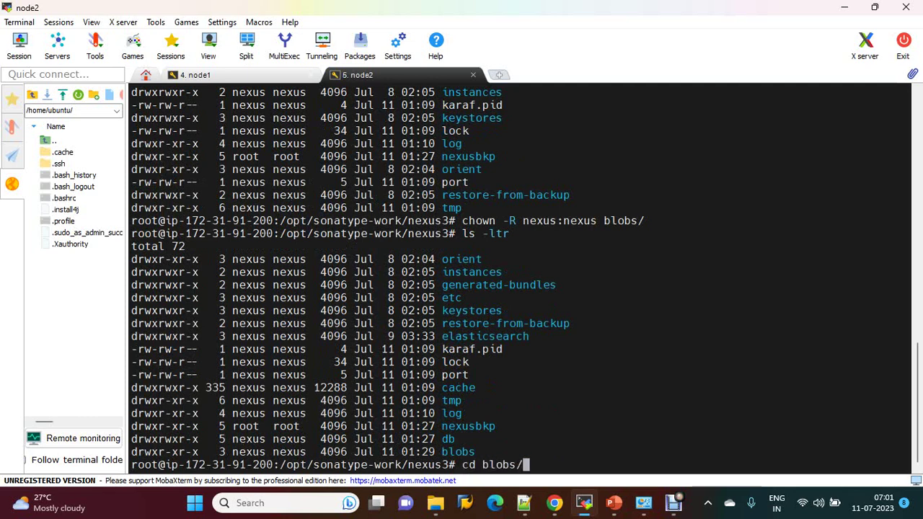
key("Return")
type("ls -l")
key("Return")
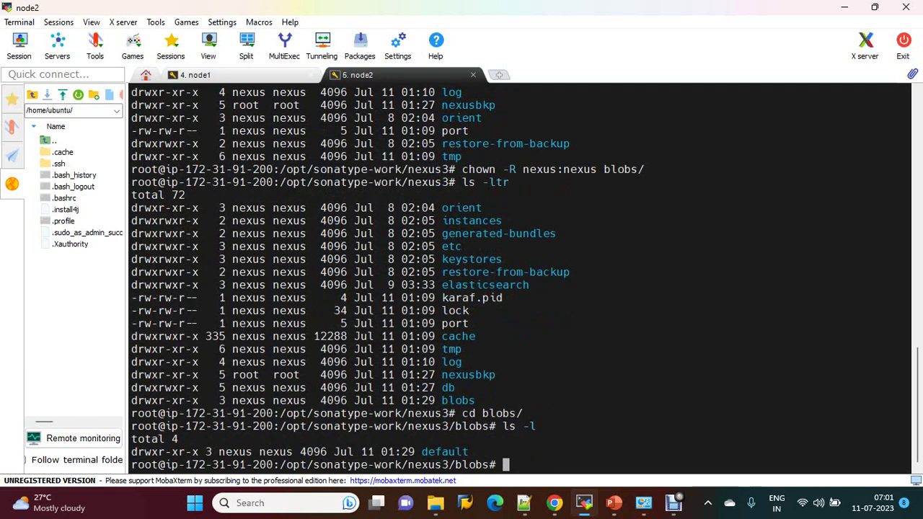
type("cd default/")
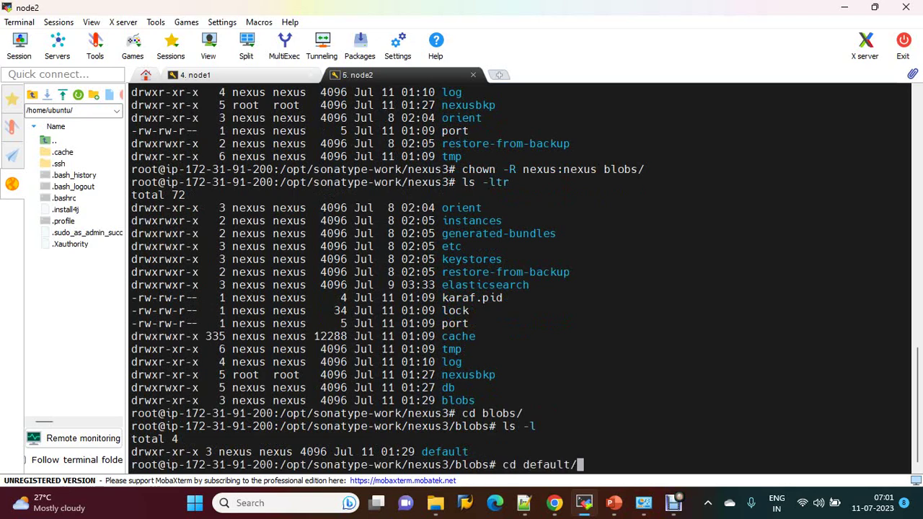
key("Return")
type("ls -l")
key("Return")
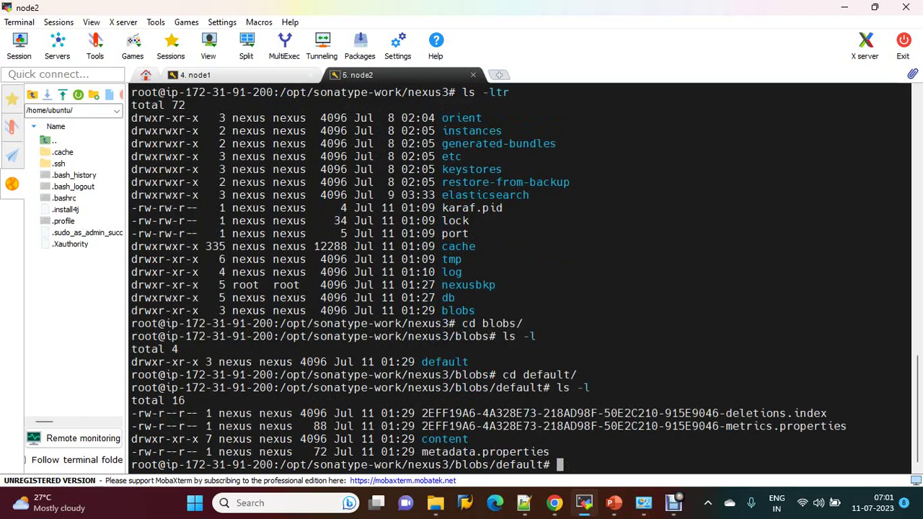
Step: Move to the db folder and list its component, OSystem and security contents
type("cd ..")
key("Return")
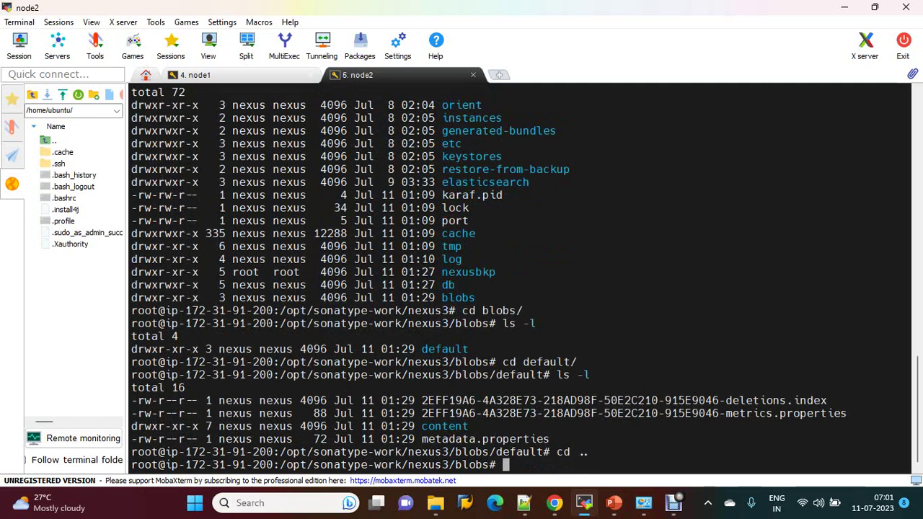
type("cd ..")
key("Return")
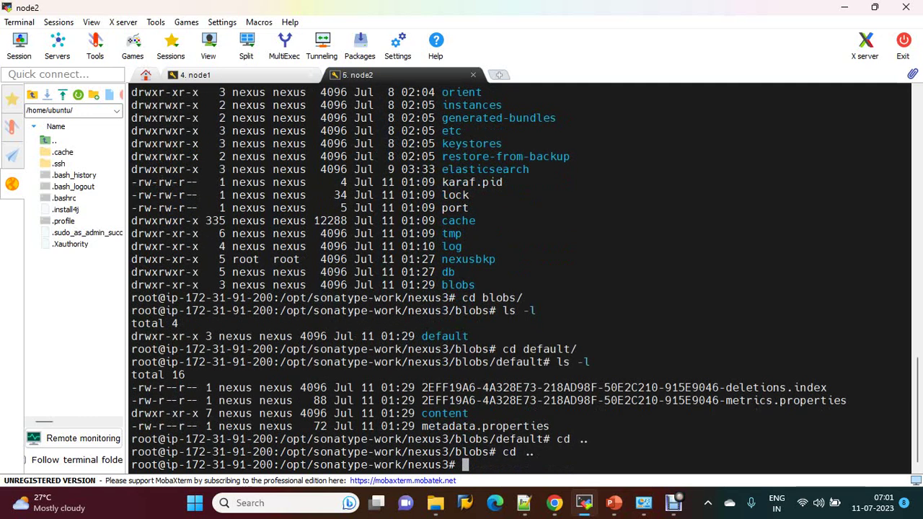
type("cd db/")
key("Return")
type("ls -l")
key("Return")
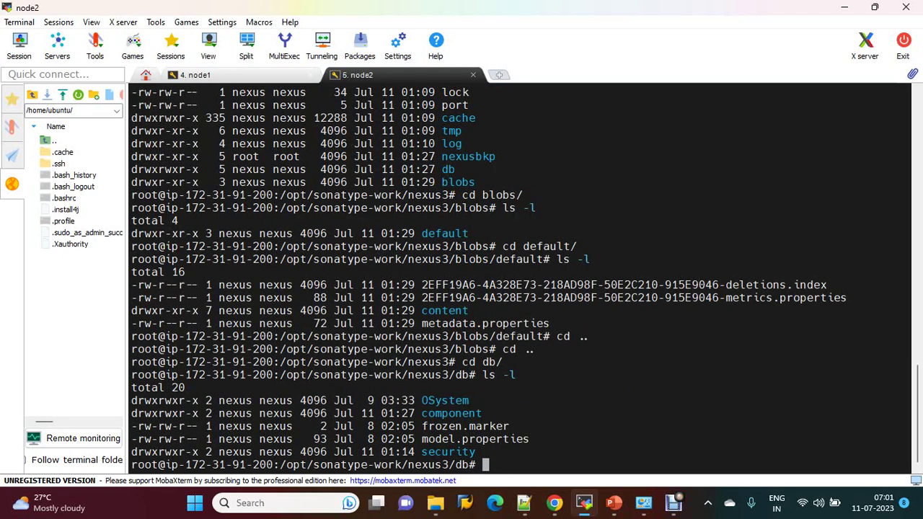
Step: On node1, cancel the stalled copy and recall the scp command, changing -rf to -r
left_click(195, 75)
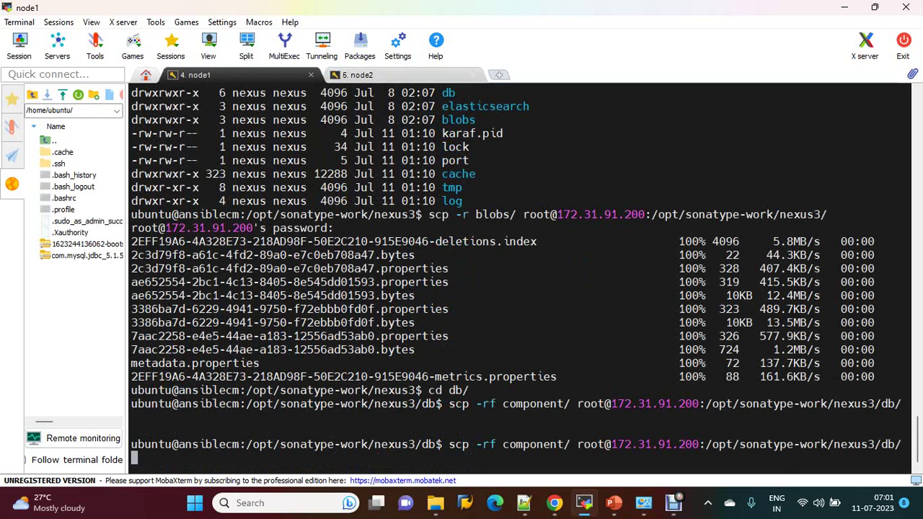
key("ctrl+Tab")
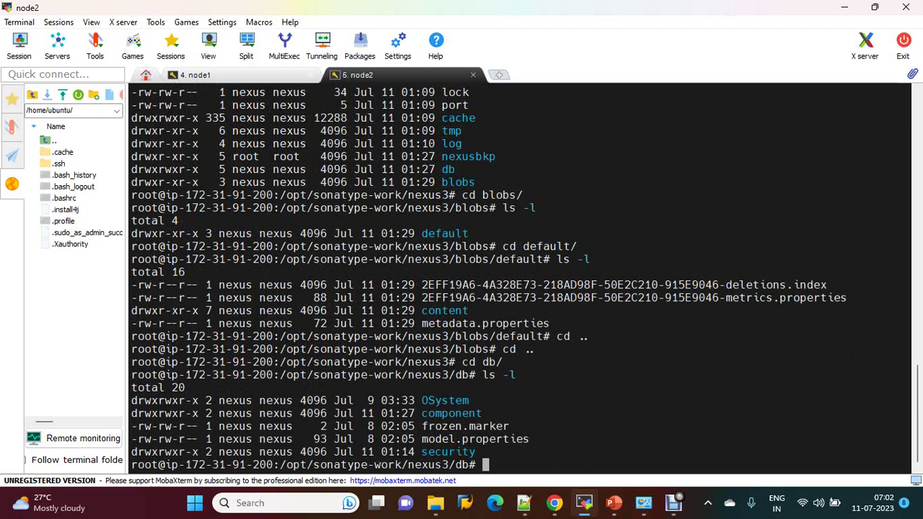
key("ctrl+Tab")
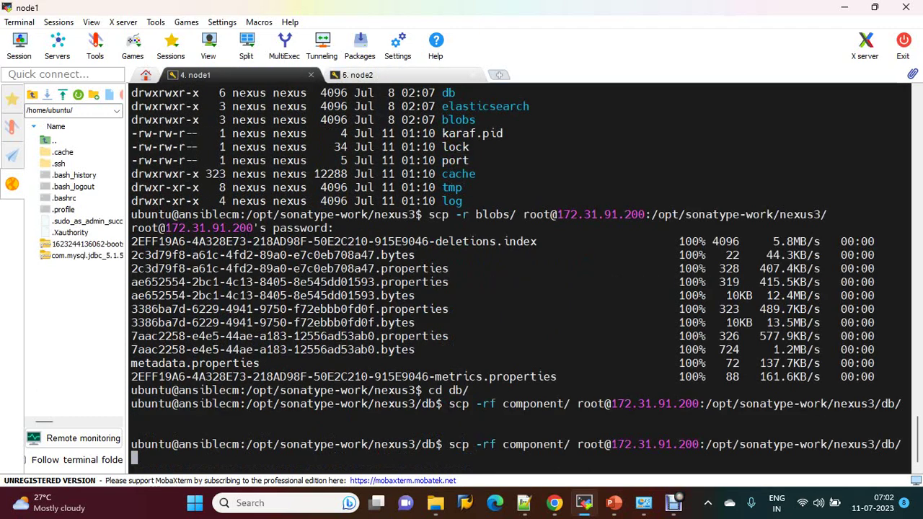
key("ctrl+c")
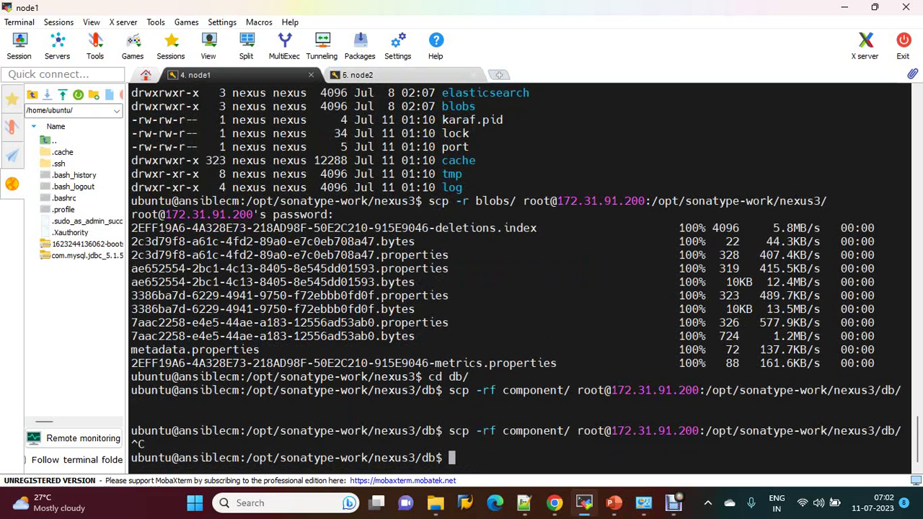
key("ctrl+Tab")
key("ctrl+Tab")
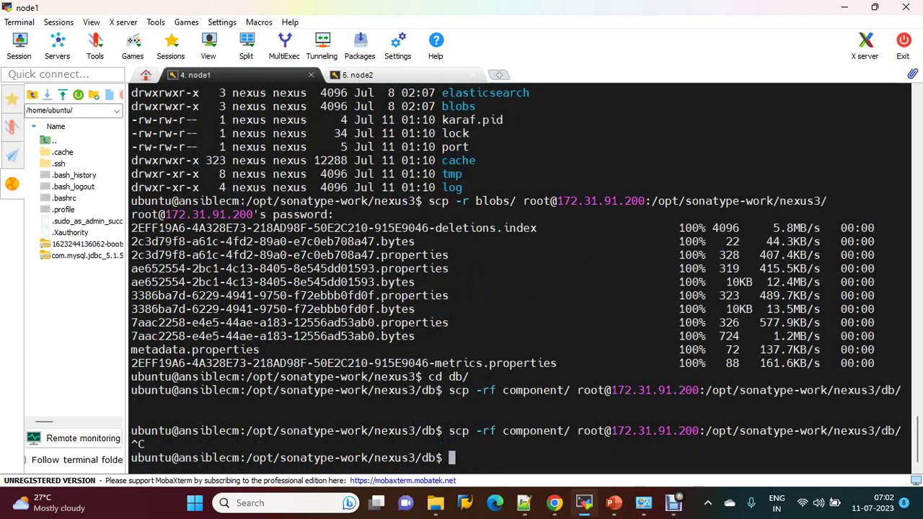
key("Up")
key("Left")
key("Left")
key("Left")
key("Left")
key("Left")
key("Left")
key("Left")
key("Left")
key("Left")
key("Left")
key("Left")
key("Left")
key("Left")
key("Left")
key("Left")
key("Left")
key("Left")
key("Left")
key("Left")
key("Left")
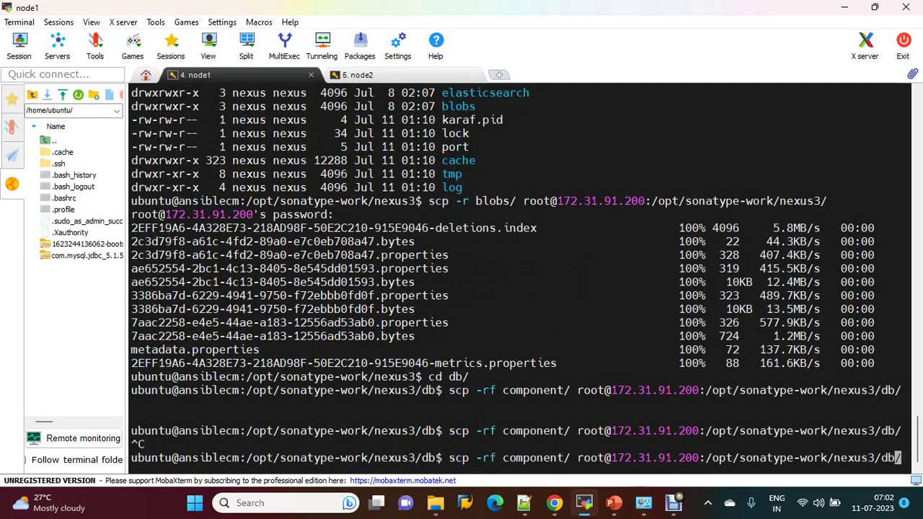
key("Left")
key("Left")
key("Left")
key("Left")
key("Left")
key("Left")
key("Left")
key("Left")
key("Left")
key("Left")
key("Left")
key("Left")
key("Left")
key("Left")
key("Left")
key("Left")
key("Left")
key("Left")
key("Left")
key("Left")
key("BackSpace")
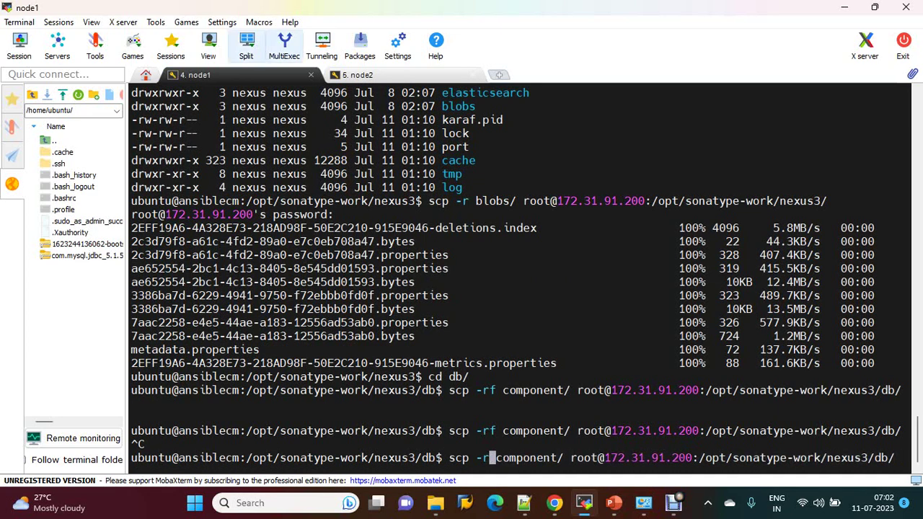
Step: On node2, list the db folder and delete the old component folder with rm -rf component
key("ctrl+Tab")
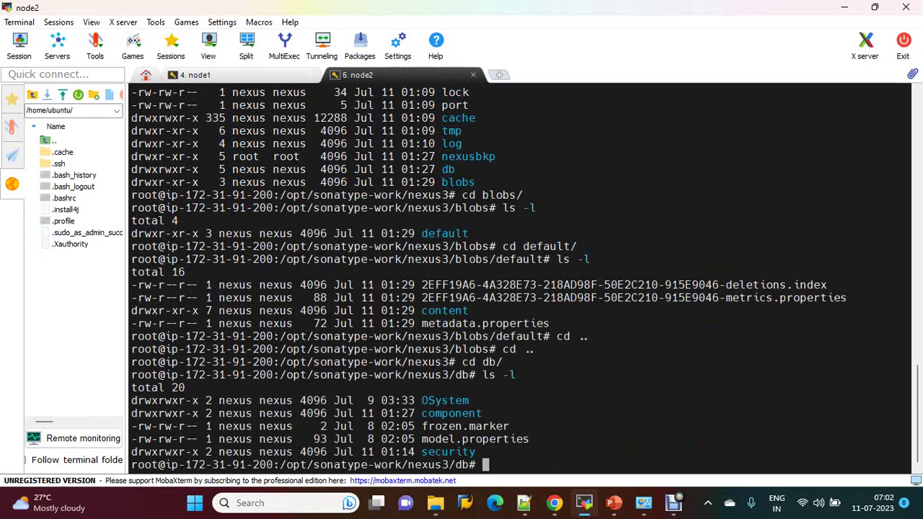
type("ls -ltr")
key("Return")
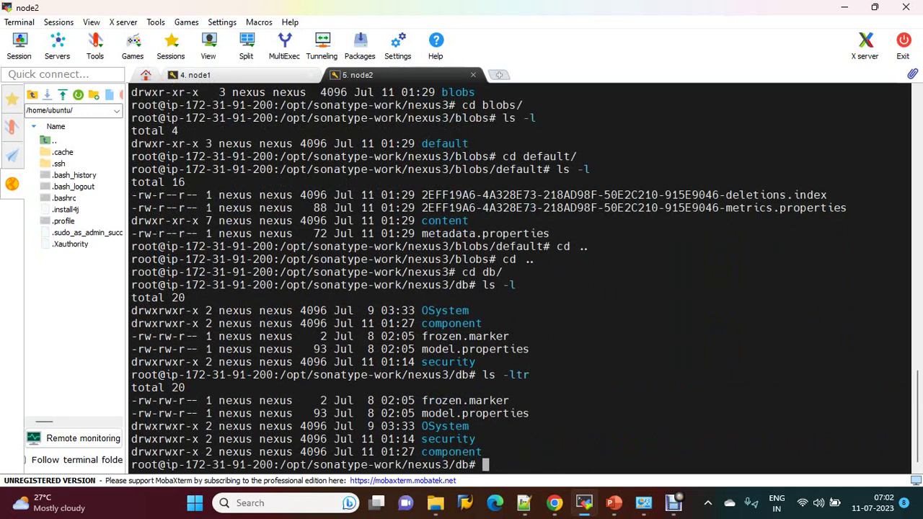
left_click_drag(476, 438, 443, 464)
double_click(375, 465)
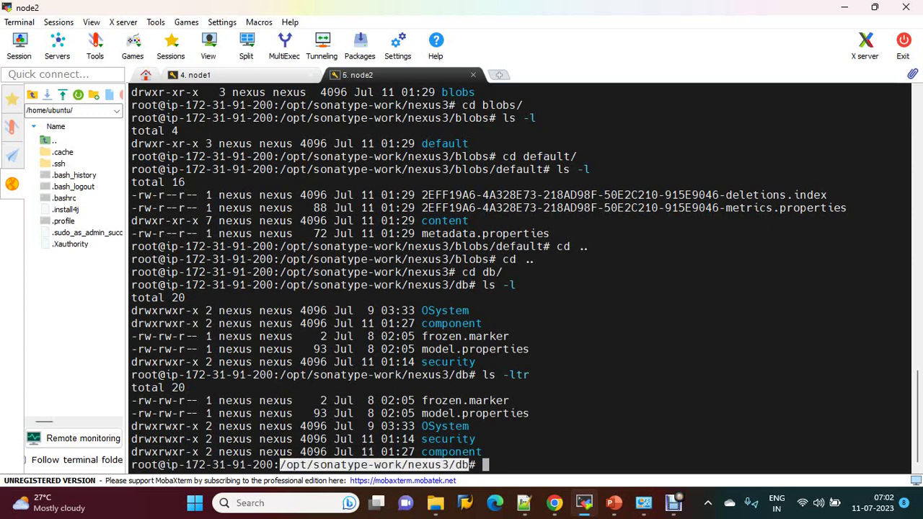
double_click(452, 452)
type("rm ")
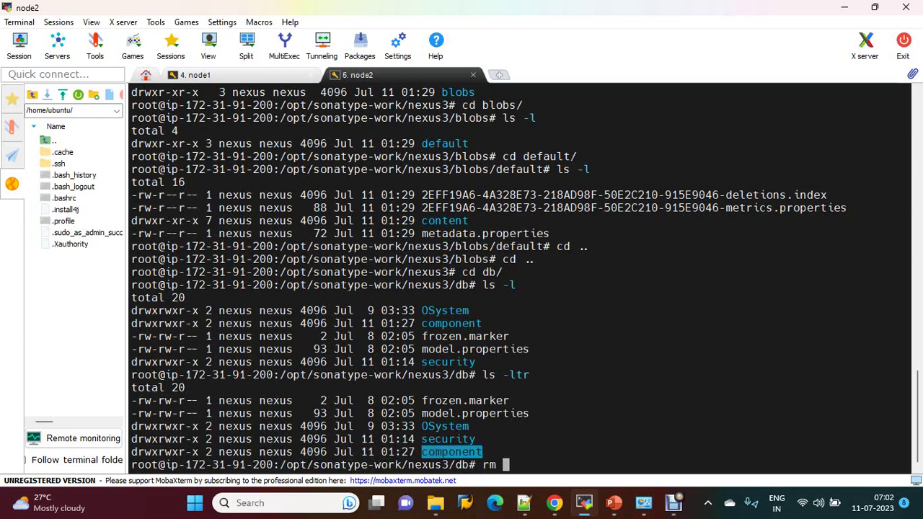
type("-rf")
right_click(440, 453)
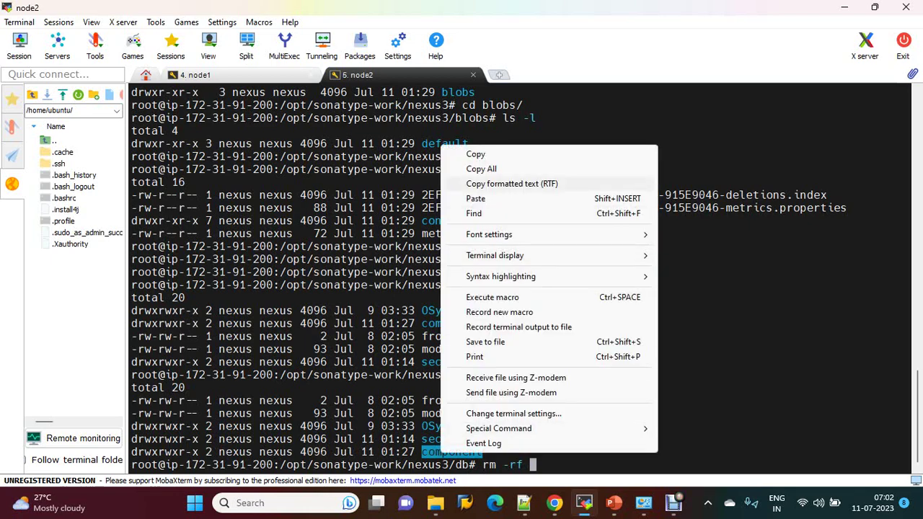
left_click(476, 199)
key("Return")
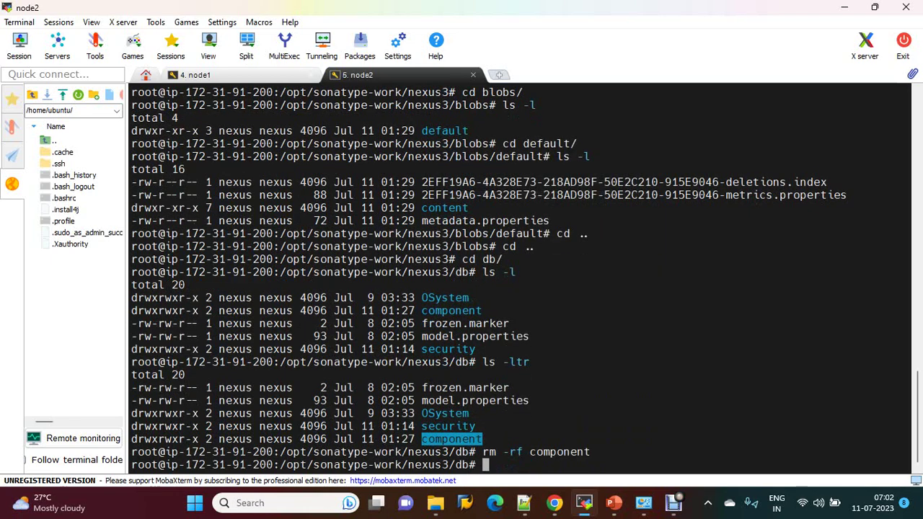
left_click(193, 74)
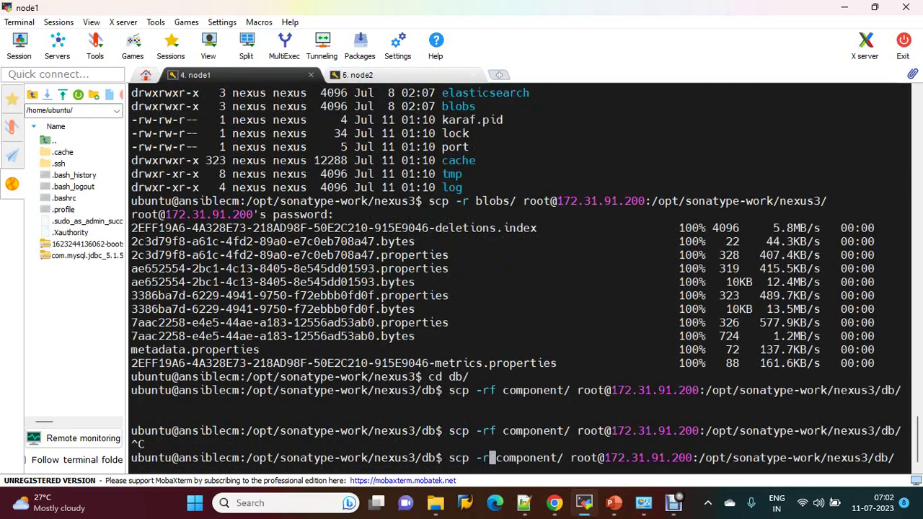
Step: Copy the component folder to node2's nexus3 db directory with scp -r, entering the root password
key("Delete")
key("Return")
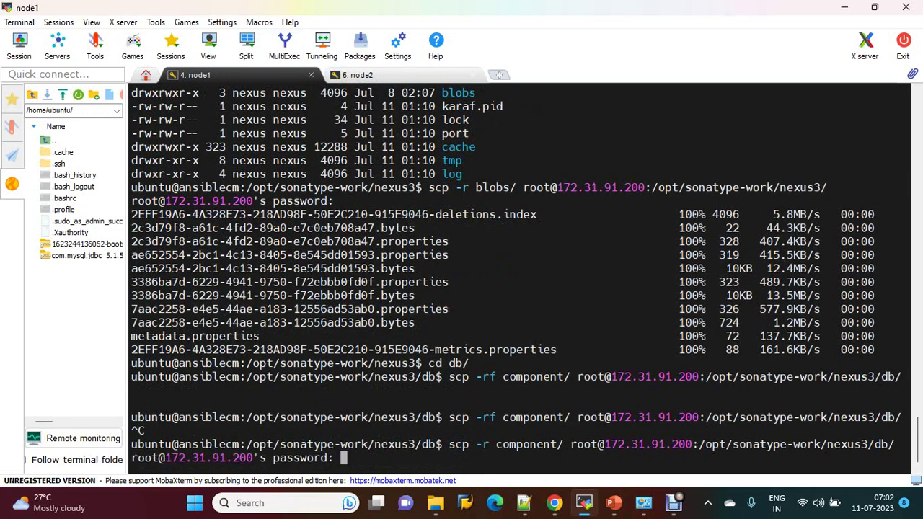
key("Return")
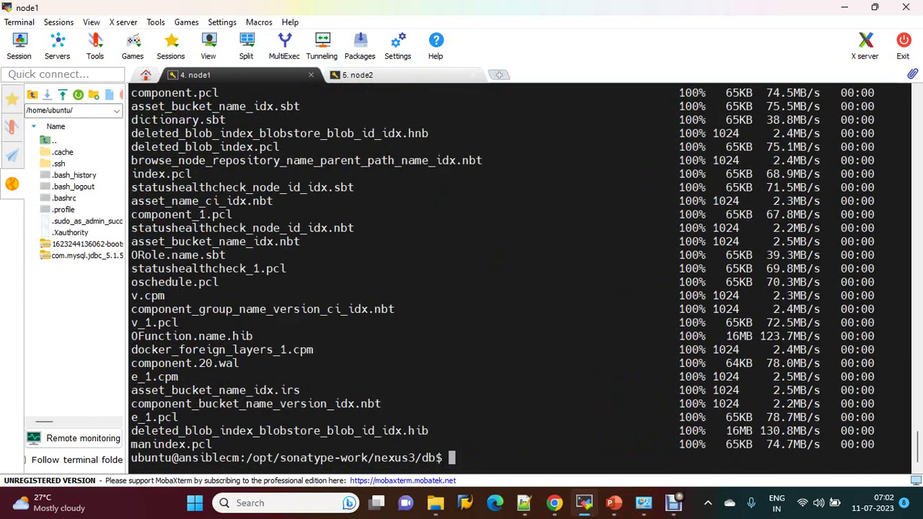
Step: Edit the command to copy config/ to node2's db directory and run it with the password
key("Up")
key("Left")
key("Left")
key("Left")
key("Left")
key("Left")
key("Left")
key("Left")
key("Left")
key("Left")
key("Left")
key("Left")
key("Left")
key("Left")
key("Left")
key("Left")
key("Left")
key("Left")
key("Left")
key("Left")
key("Left")
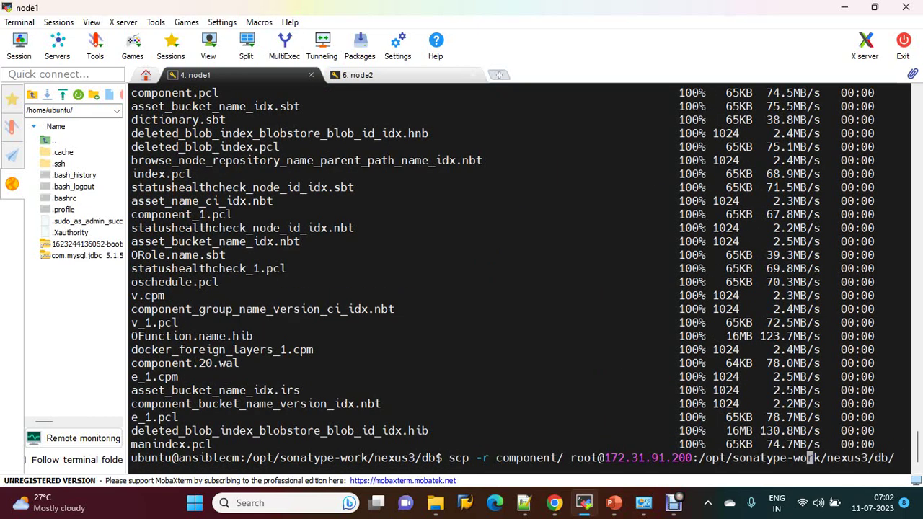
key("Left")
key("Left")
key("Left")
key("Left")
key("Left")
key("Left")
key("Left")
key("Left")
key("Left")
key("BackSpace")
key("BackSpace")
key("BackSpace")
key("BackSpace")
key("BackSpace")
key("BackSpace")
key("BackSpace")
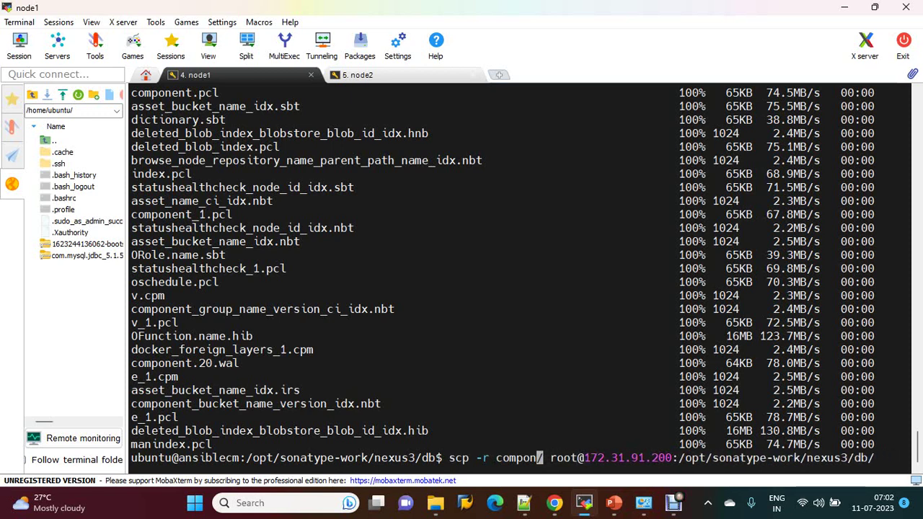
type("m")
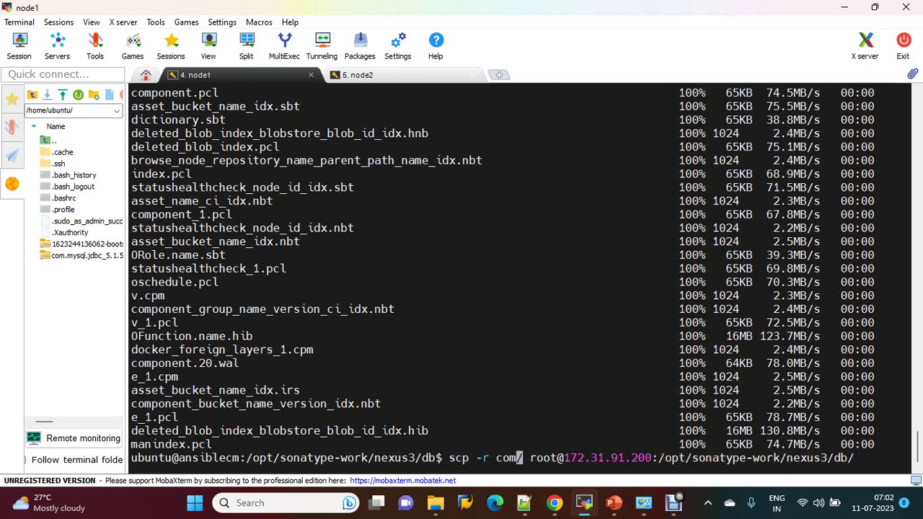
key("BackSpace")
type("nfig/")
key("Return")
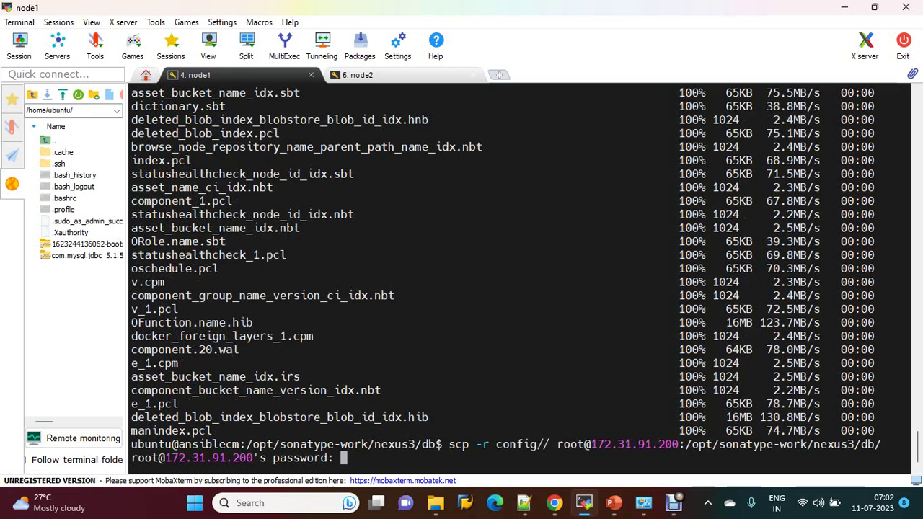
key("Return")
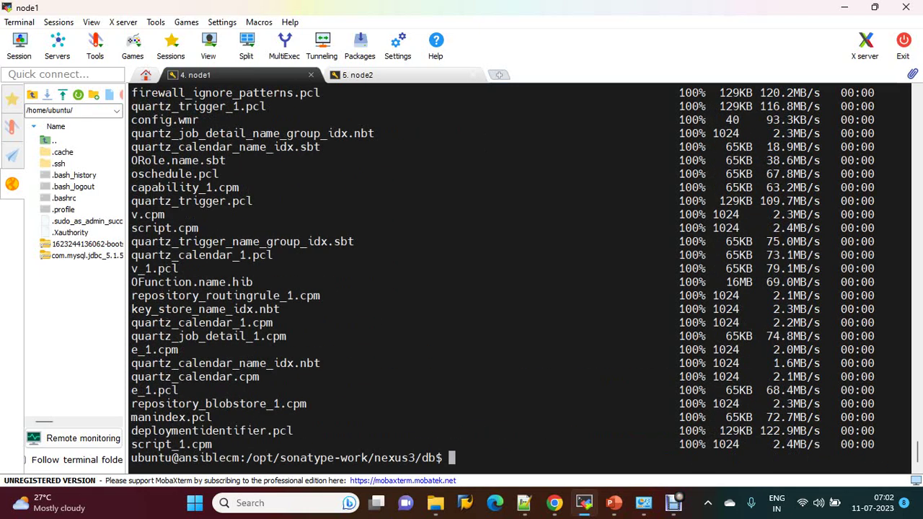
key("ctrl+Tab")
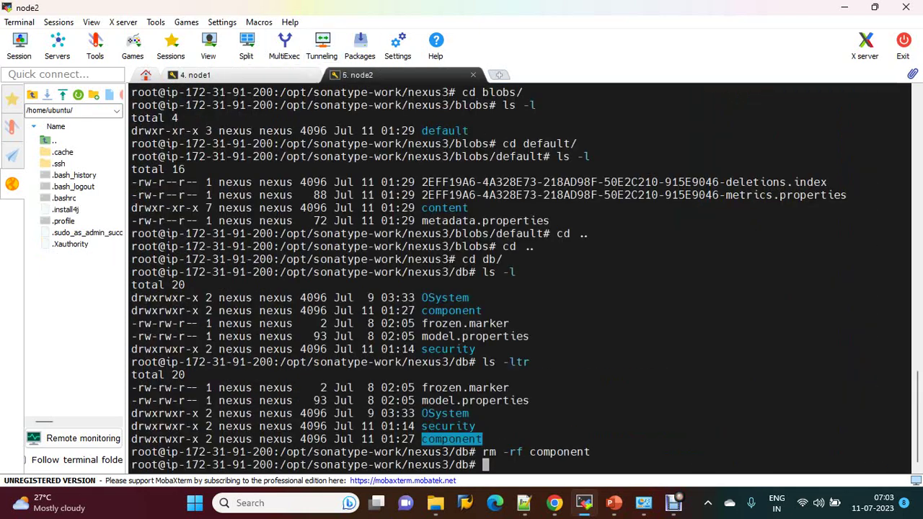
Step: List node2's db folder and give component/ nexus:nexus ownership recursively
type("ls -ltr")
key("Return")
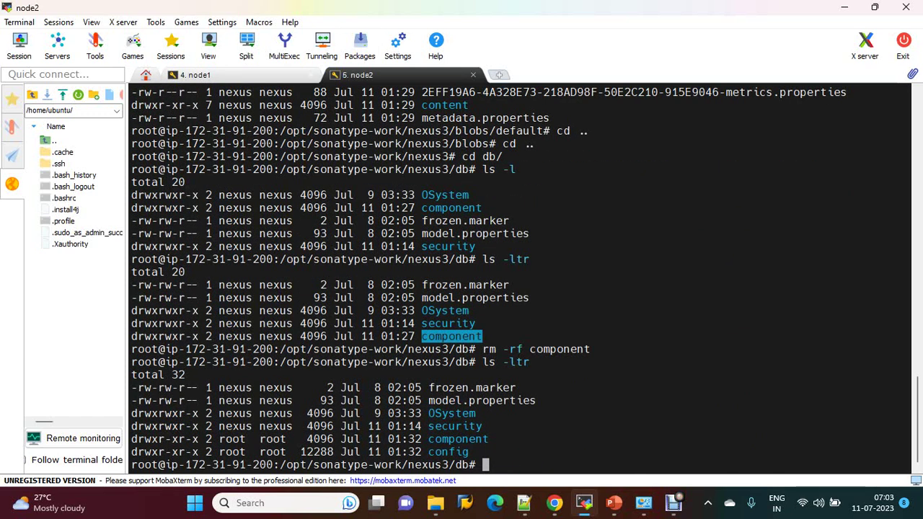
type("chown -R")
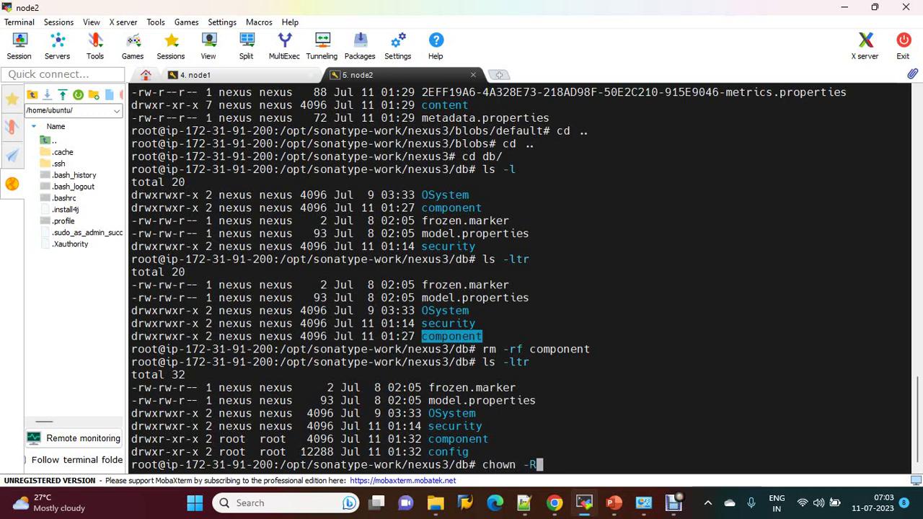
type(" nexusLn")
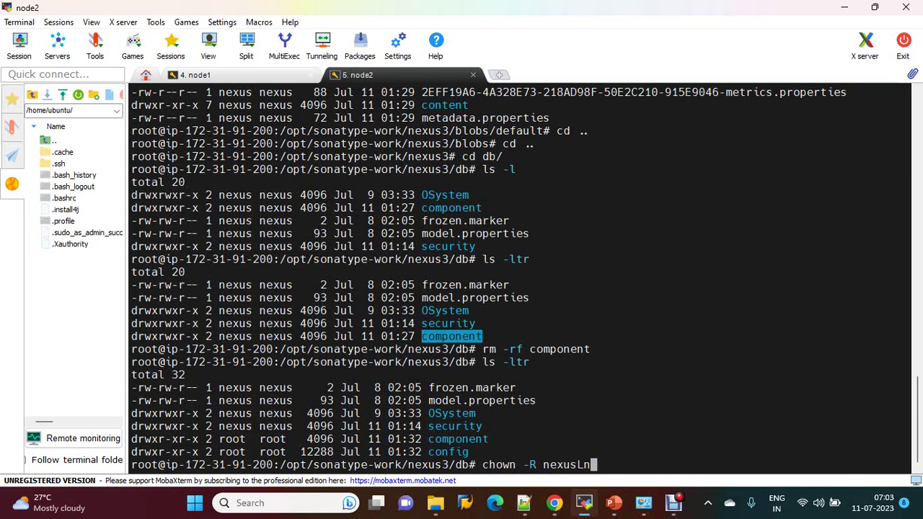
key("BackSpace")
type(":nexus com")
key("Tab")
key("Return")
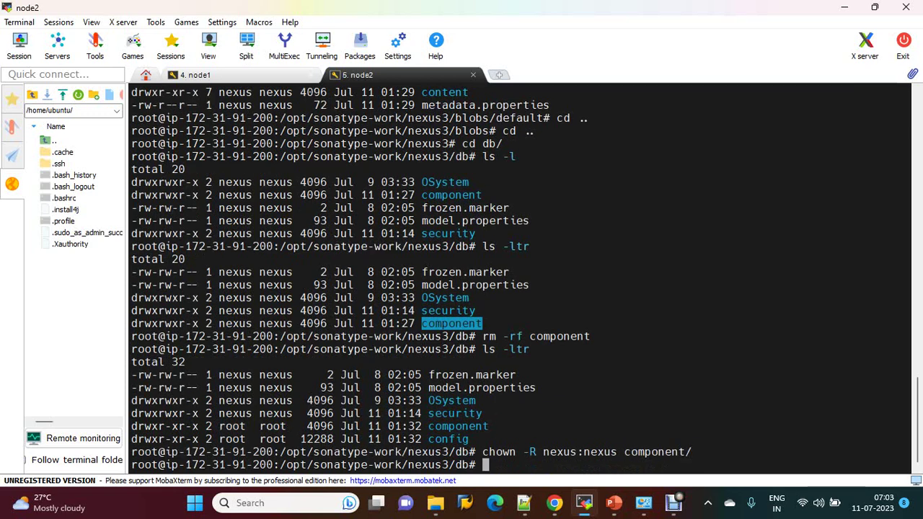
Step: Give the config/ folder nexus:nexus ownership recursively
type("chown -R nexusL")
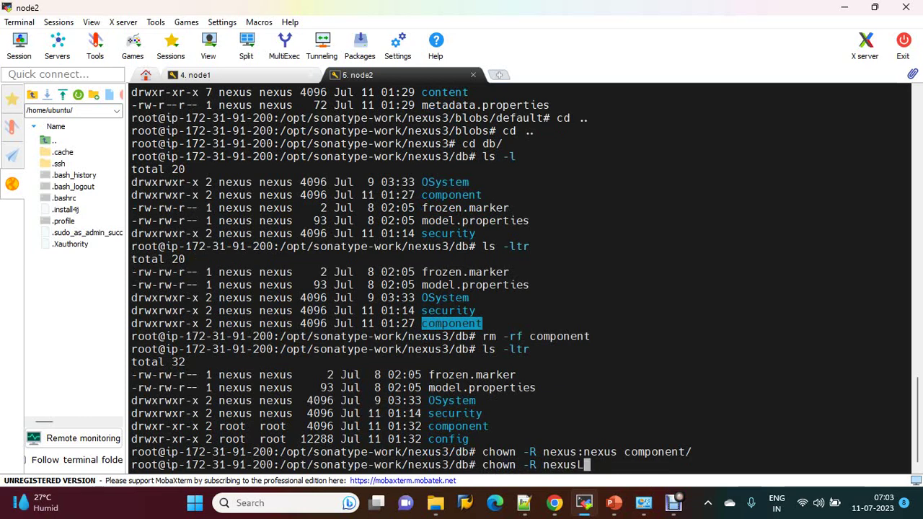
key("BackSpace")
type(":nex")
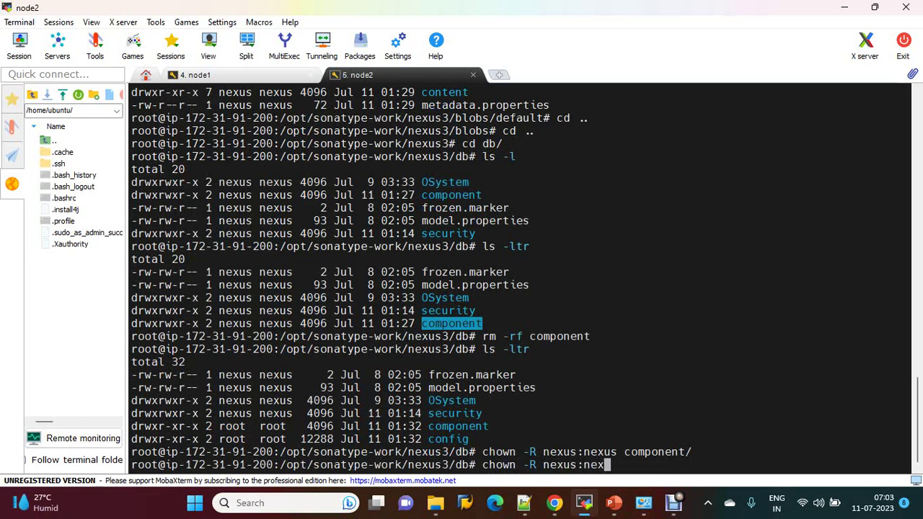
type("us config/")
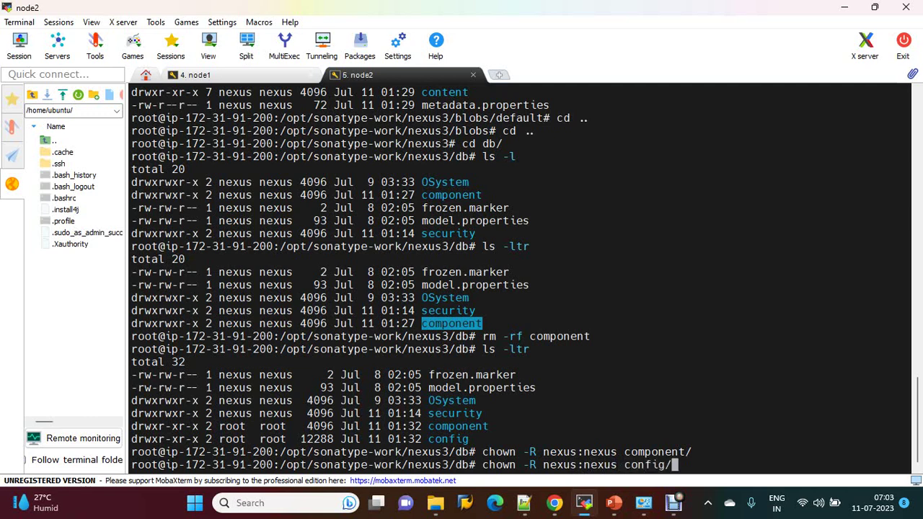
key("Return")
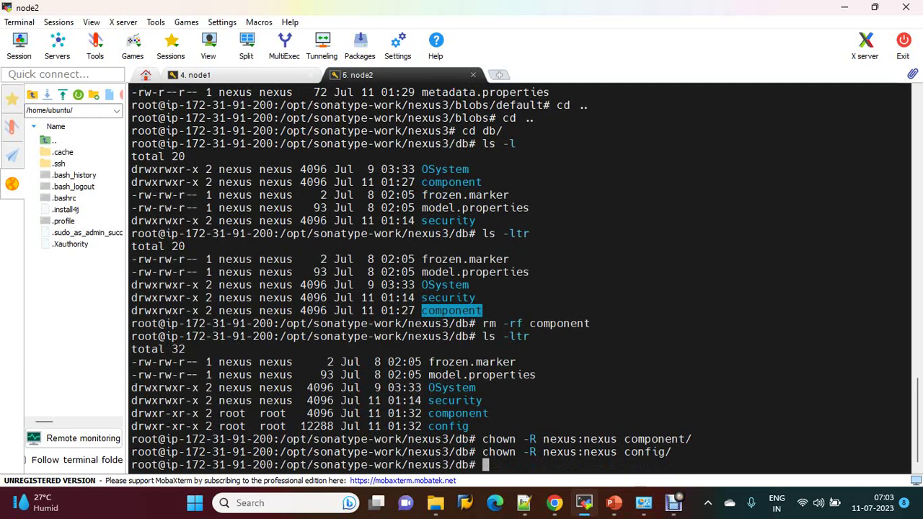
Step: Verify the new ownership with ls -ltr and move into the config folder
type("ls -ltr")
key("Return")
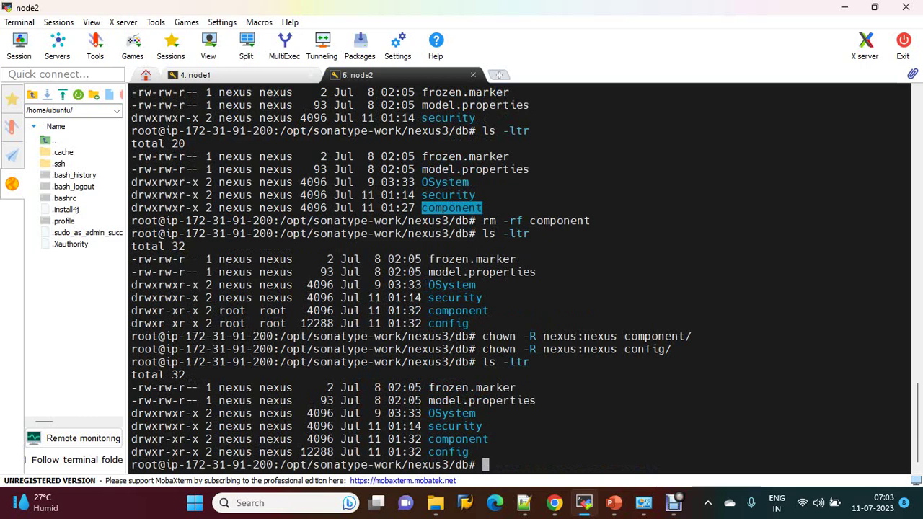
type("cd config/")
key("Return")
Step: List the config folder's files sorted by time
type("c")
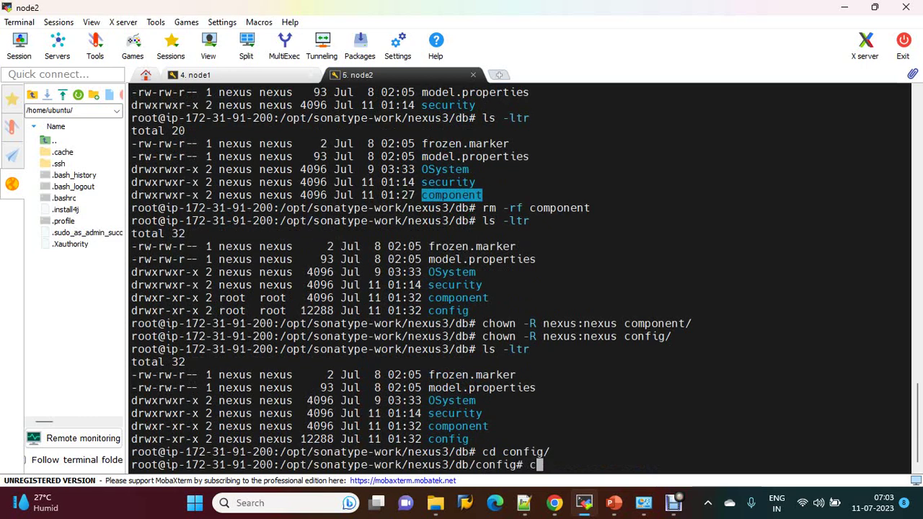
key("BackSpace")
type("ls -ltr")
key("Return")
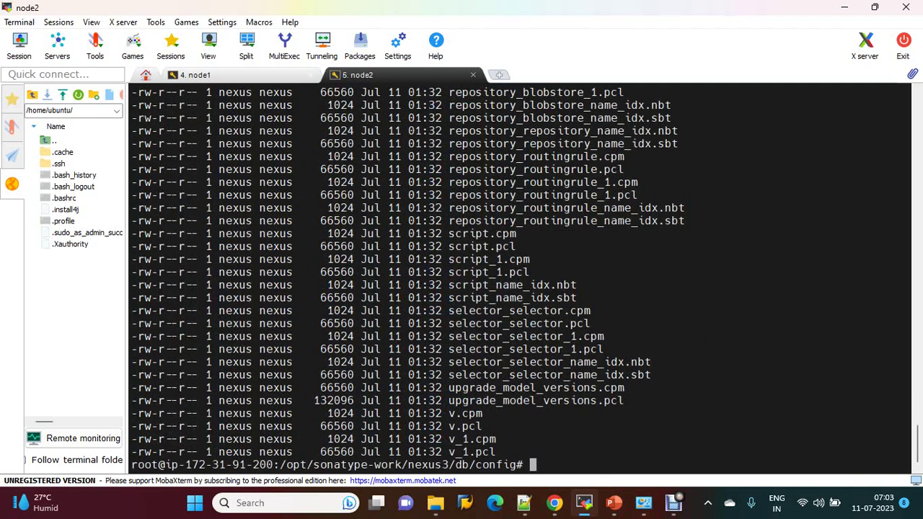
Step: Go up two levels to the nexus3 work directory and list it with ls -l
type("cd ,,")
key("Return")
type("cd ..")
key("Return")
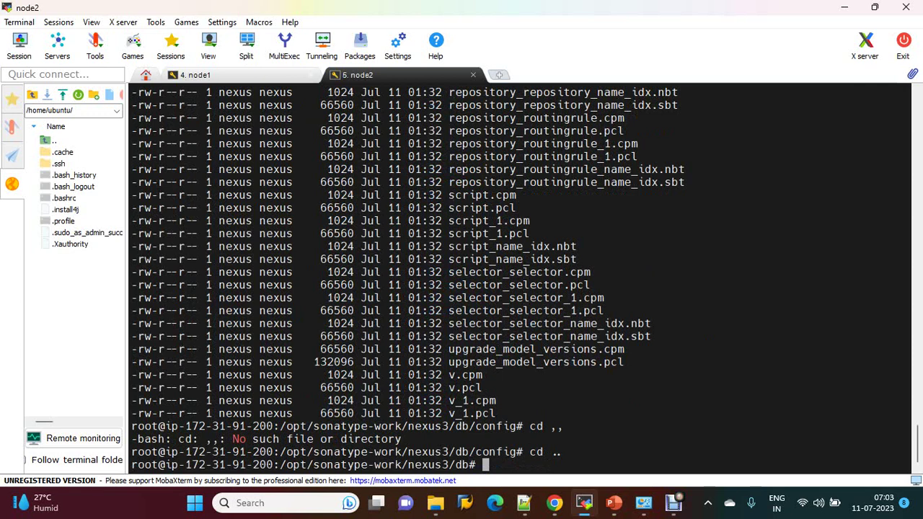
type("cd ..")
key("Return")
type("ls -l")
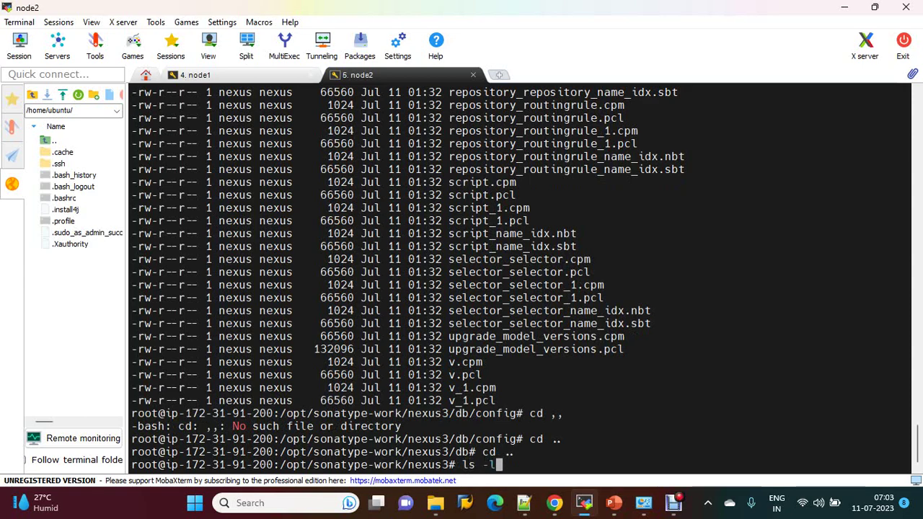
key("Return")
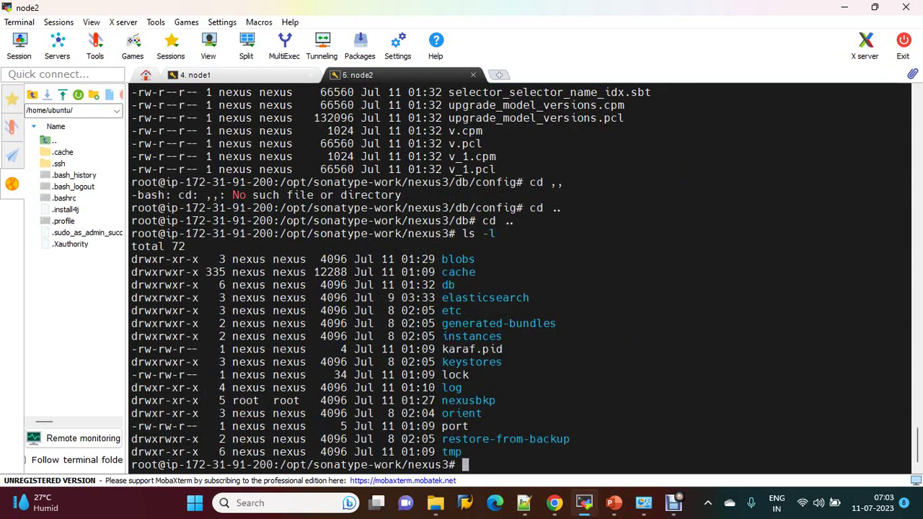
left_click(554, 503)
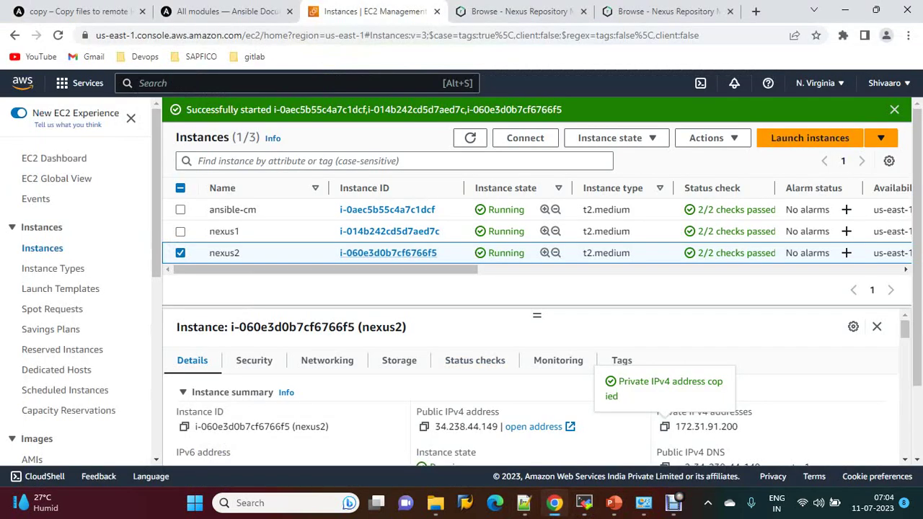
left_click(667, 10)
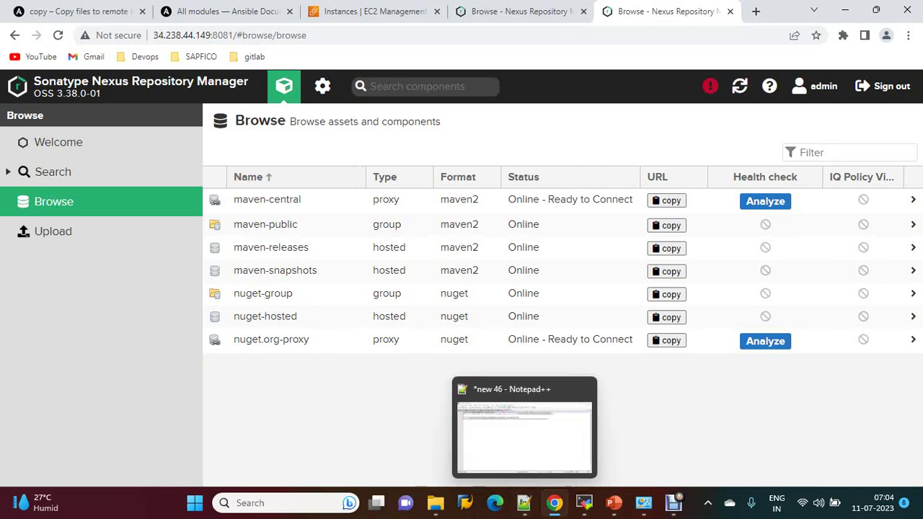
left_click(584, 503)
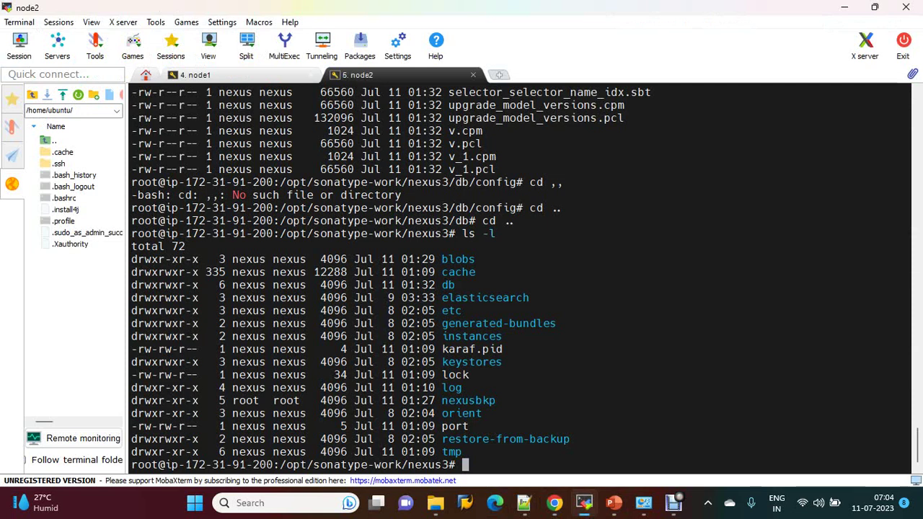
Step: Run ./nexus stop from /opt/nexus-3.38.0-01/bin on node2
type("cd /opt/n")
key("Tab")
type("bin/")
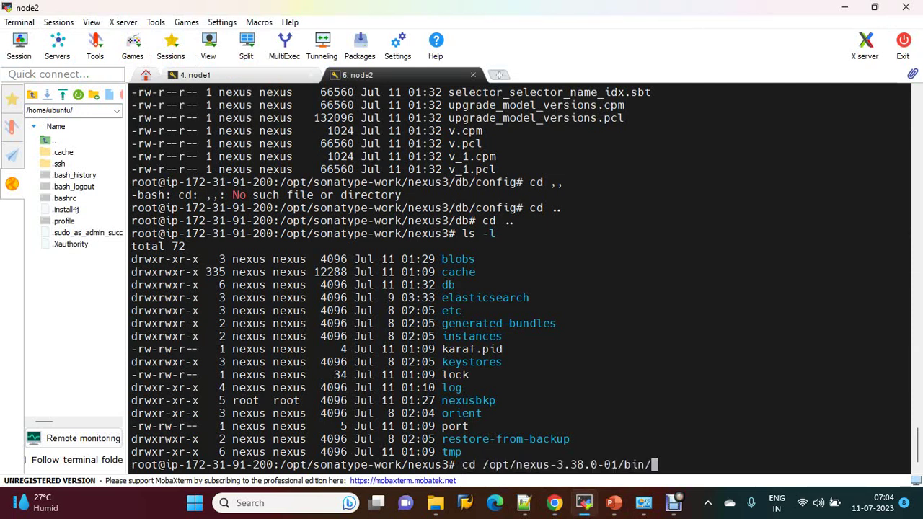
key("Return")
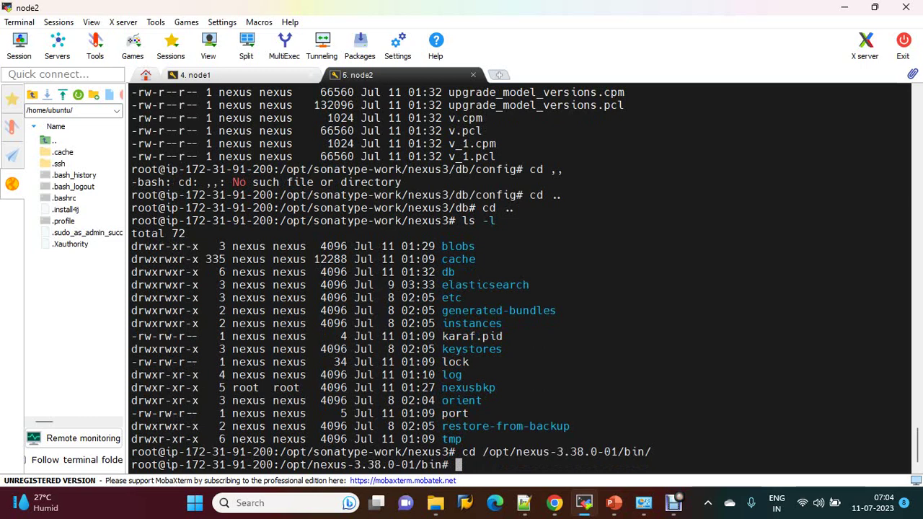
type("./nexus stop")
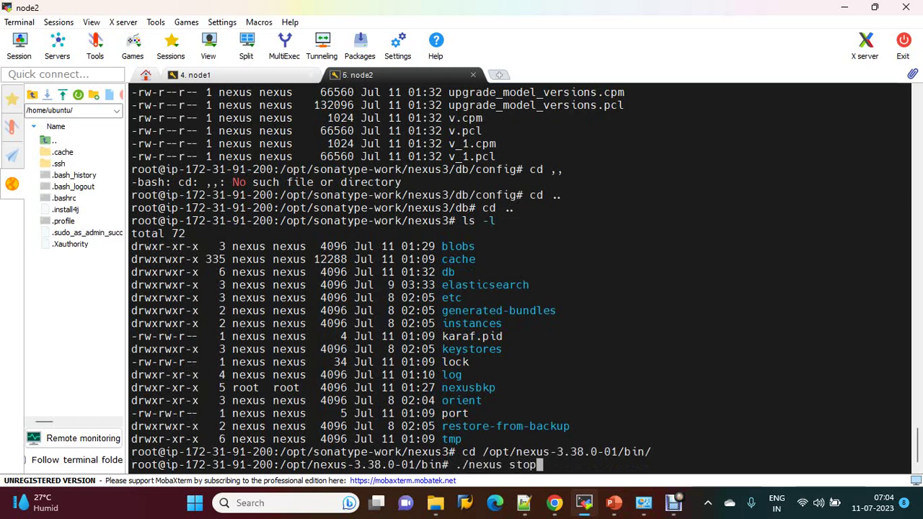
key("Return")
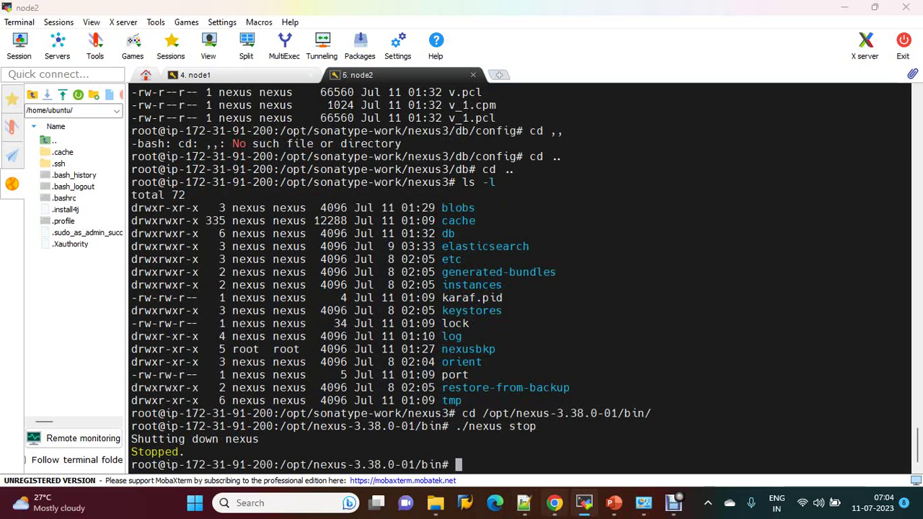
Step: Reload the 34.238.44.149:8081 Nexus page in Chrome, which now times out
left_click(554, 502)
key("F5")
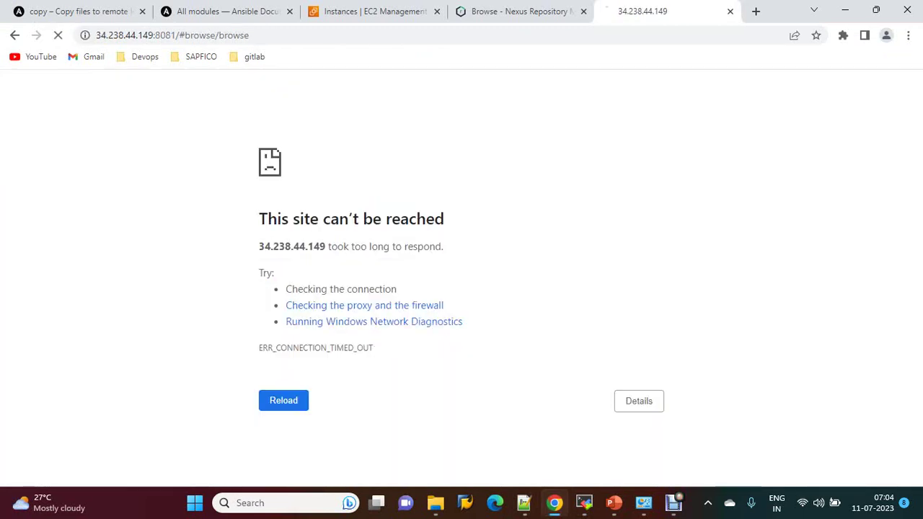
Step: Start Nexus on node2 with ./nexus start, then run ./nexus status to confirm it's running
key("alt+Tab")
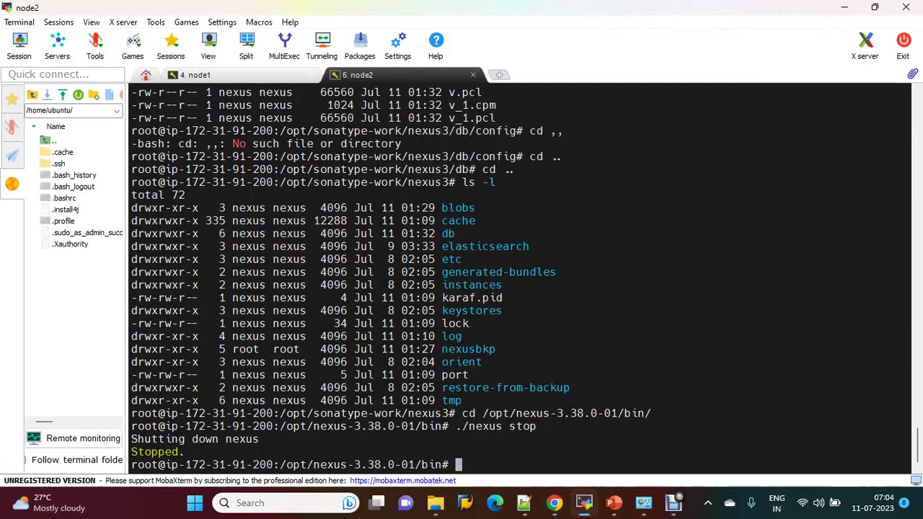
key("Up")
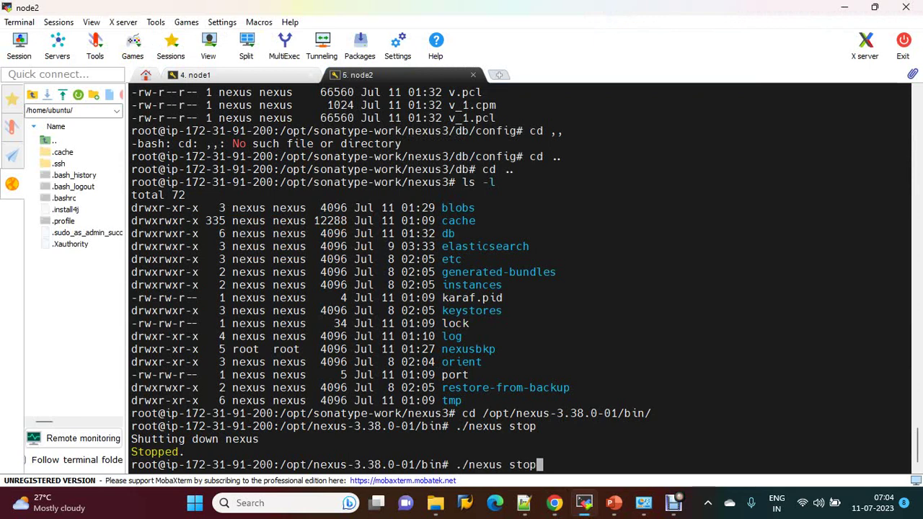
key("BackSpace")
key("BackSpace")
type("art")
key("Return")
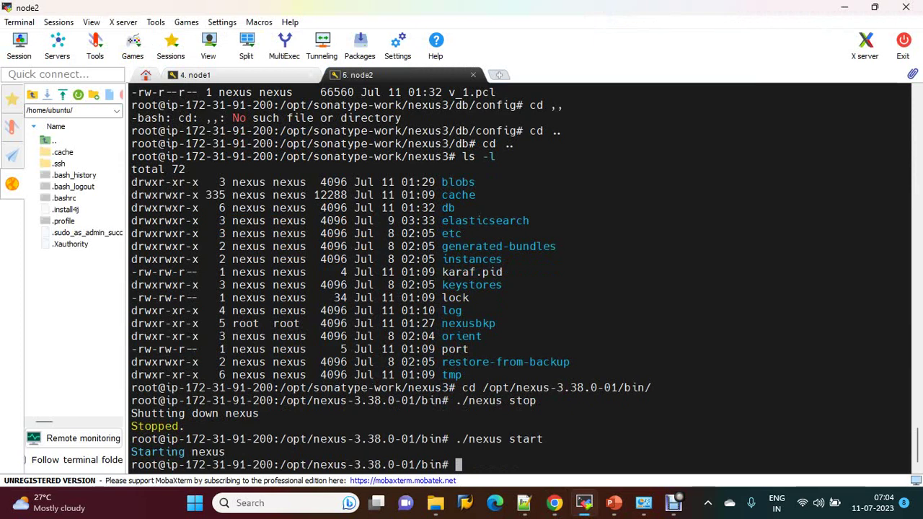
key("Up")
key("BackSpace")
key("BackSpace")
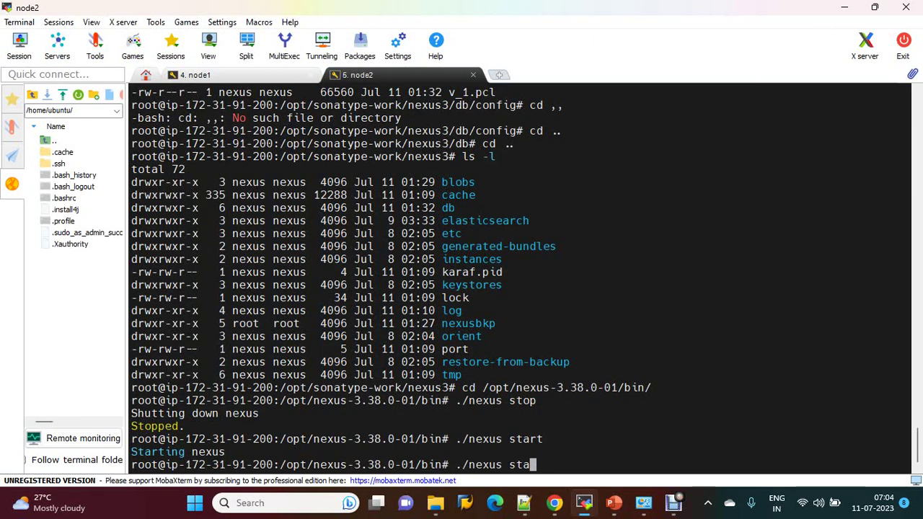
type("tus")
key("Return")
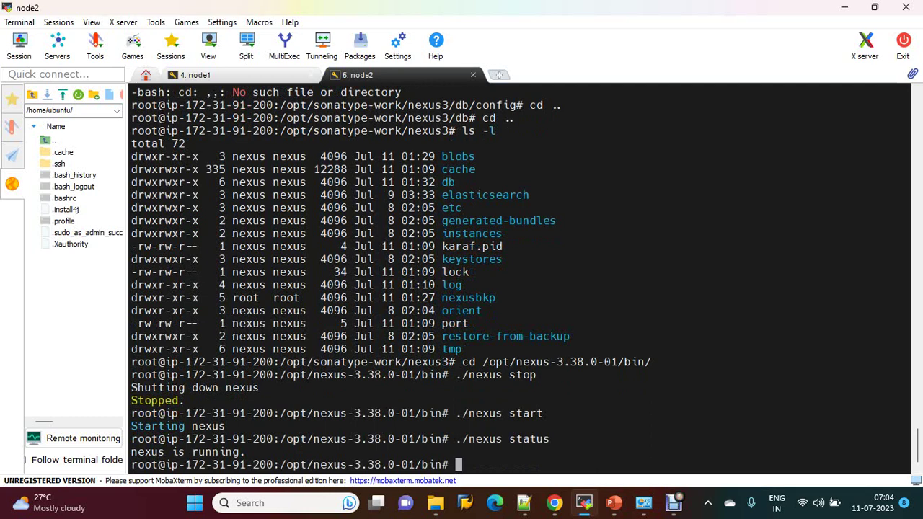
Step: Reload the Nexus page in the browser and recheck ./nexus status on node2
key("alt+Tab")
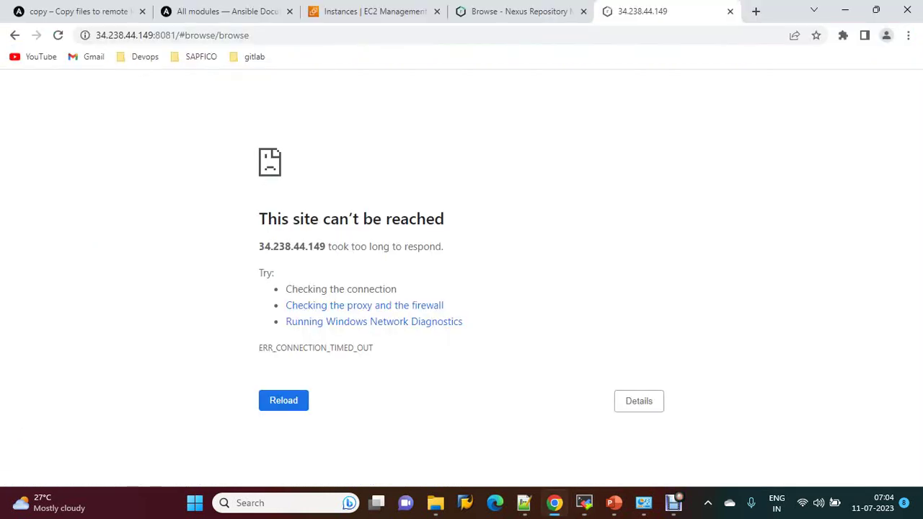
key("F5")
key("F5")
left_click(584, 502)
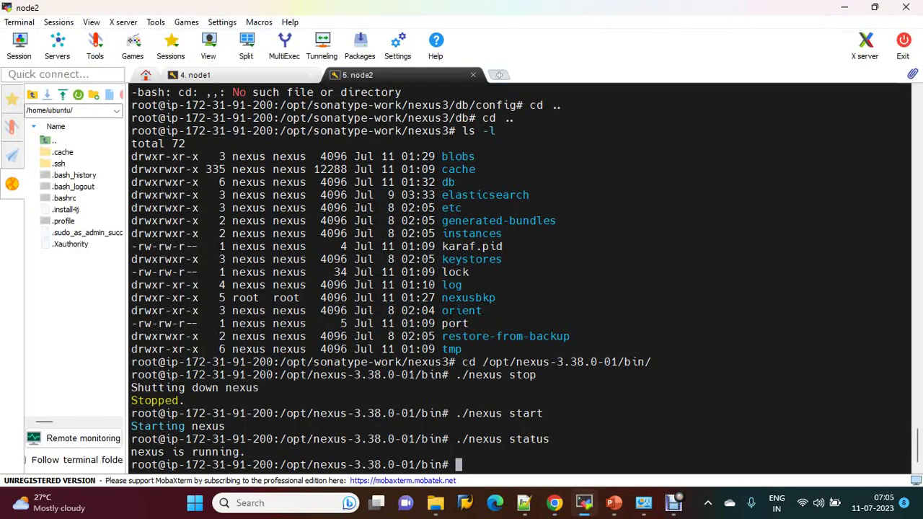
key("Up")
key("Return")
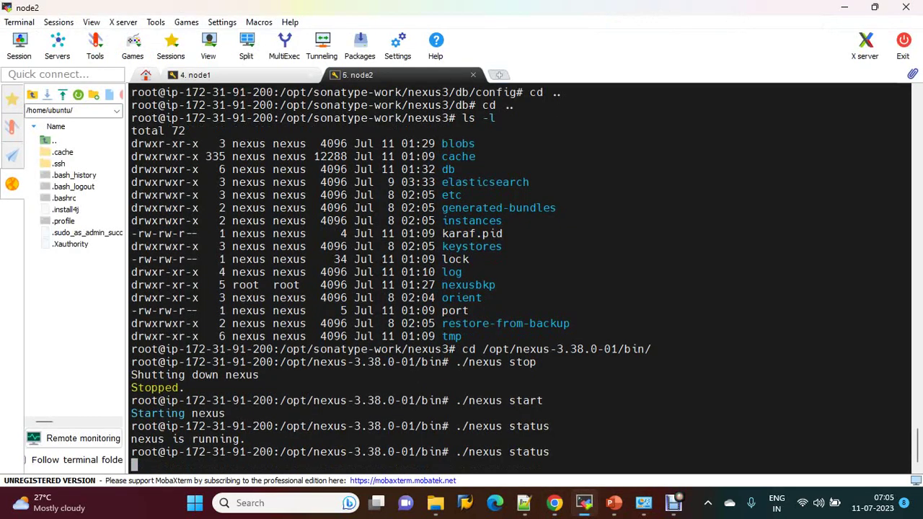
key("alt+Tab")
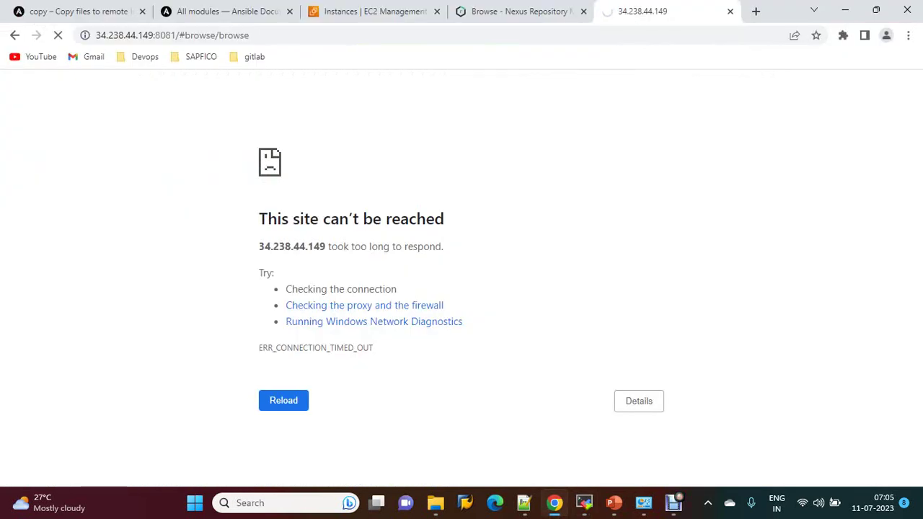
key("F5")
Step: Confirm 'nexus is running' once more and return to /opt/sonatype-work/nexus3 with cd -
left_click(584, 503)
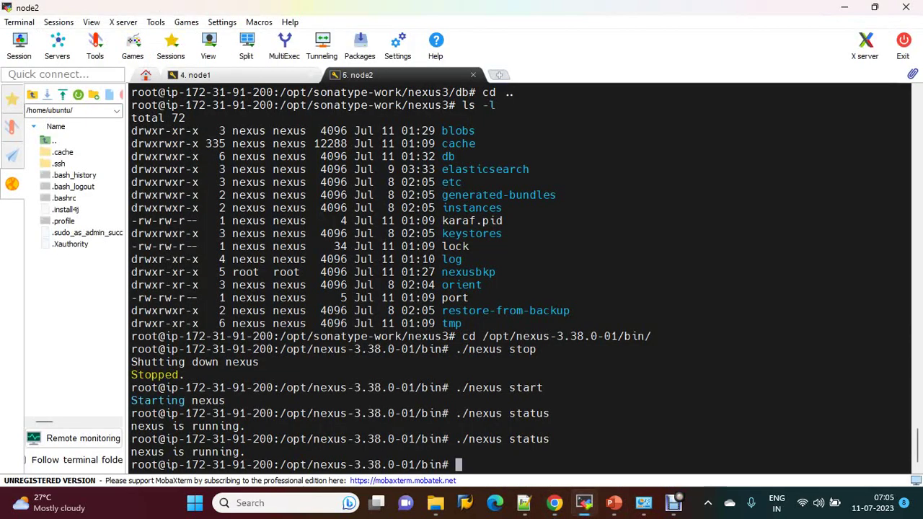
key("Up")
key("Return")
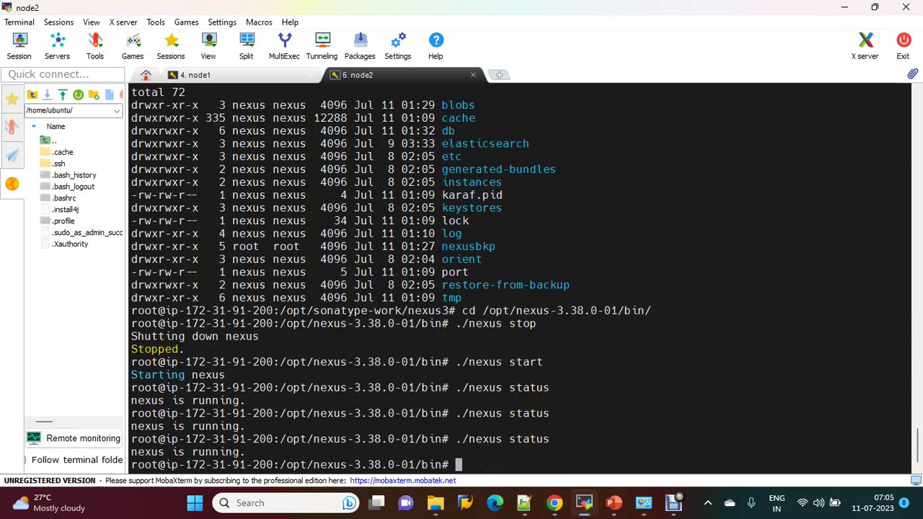
type("cd -")
key("Return")
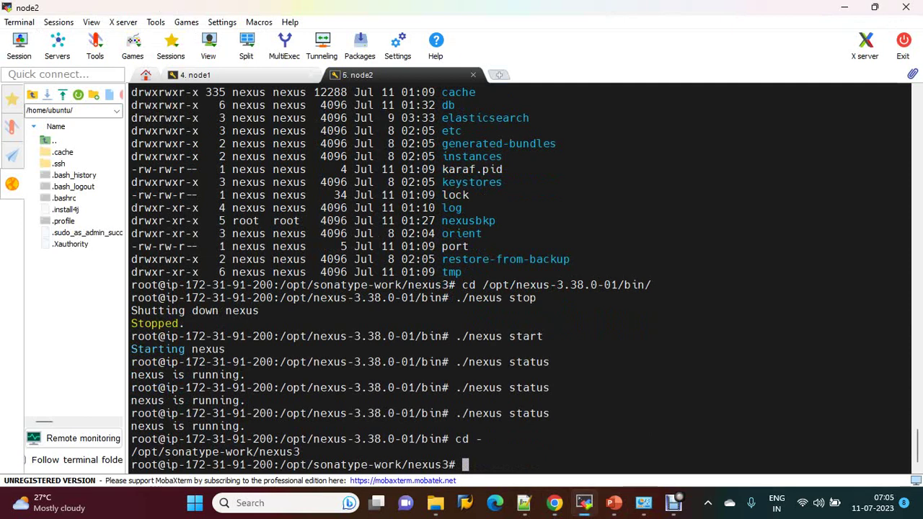
Step: Move into the log/ folder and list its files with ls -l
type("cd log/")
key("Return")
type("ls -")
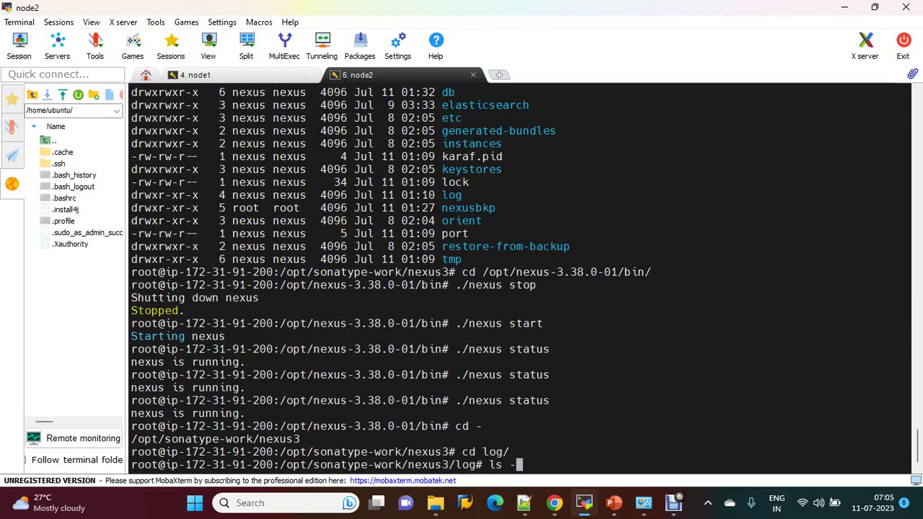
type("l")
key("Return")
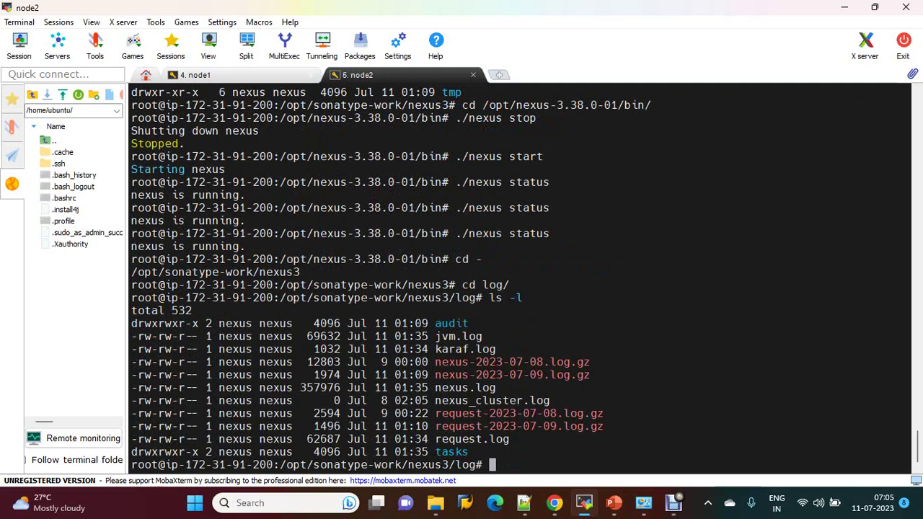
Step: Follow nexus.log live with tail -f until the Nexus startup banner appears
type("ca")
key("BackSpace")
key("BackSpace")
type("tail -f nexus.log")
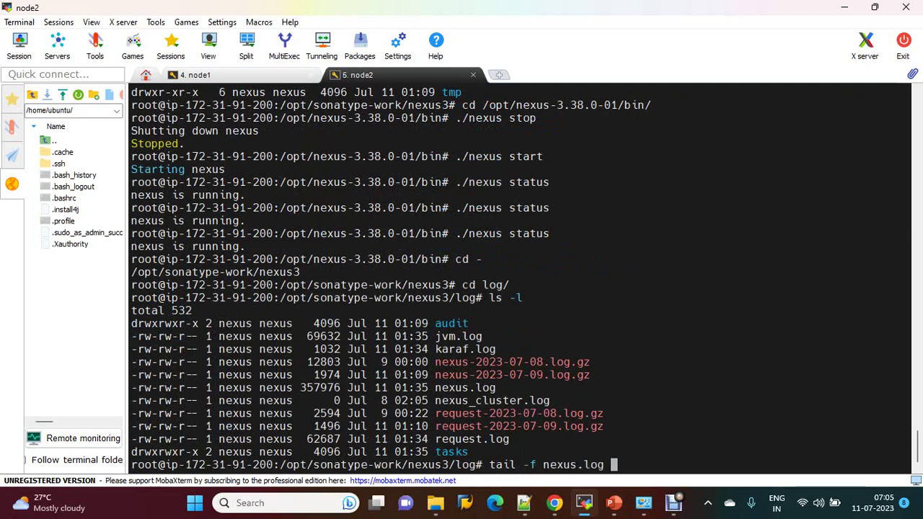
key("Return")
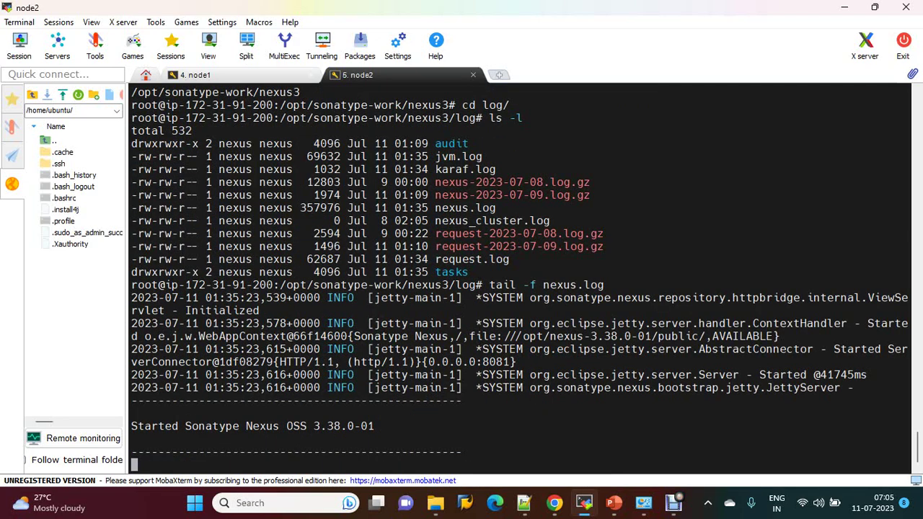
Step: Reload the Nexus web UI and inspect the java-dev and mulesoft-dev repository contents
left_click(554, 502)
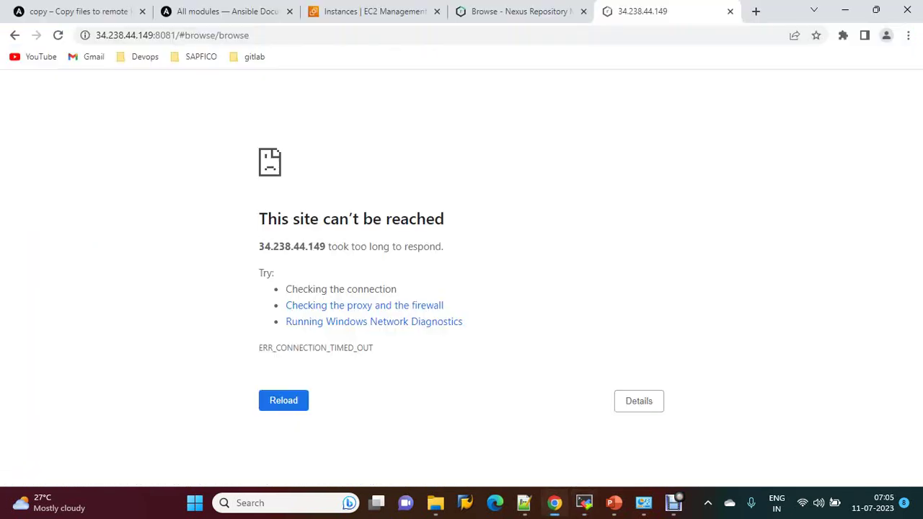
key("F5")
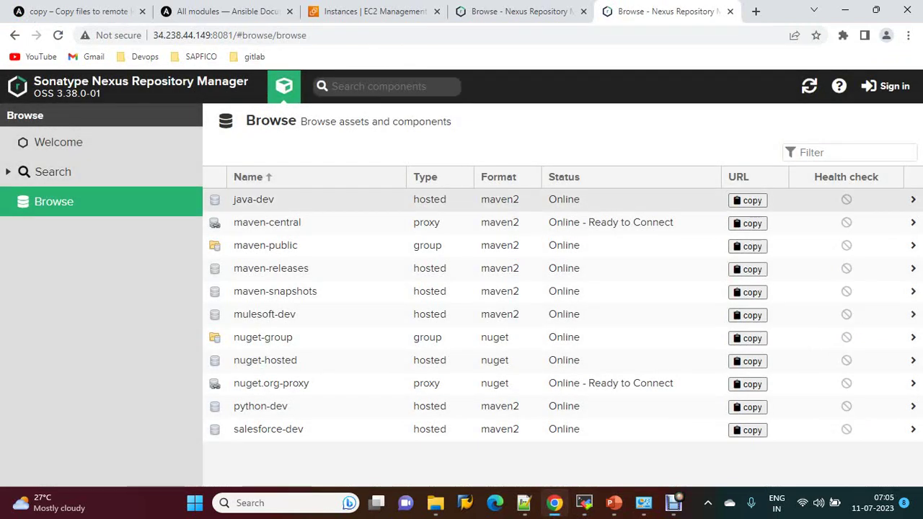
left_click(253, 199)
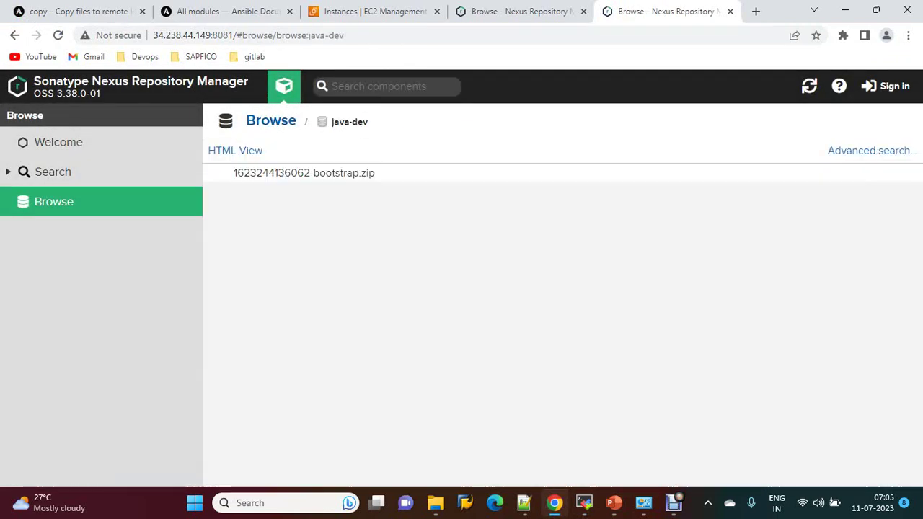
left_click(270, 121)
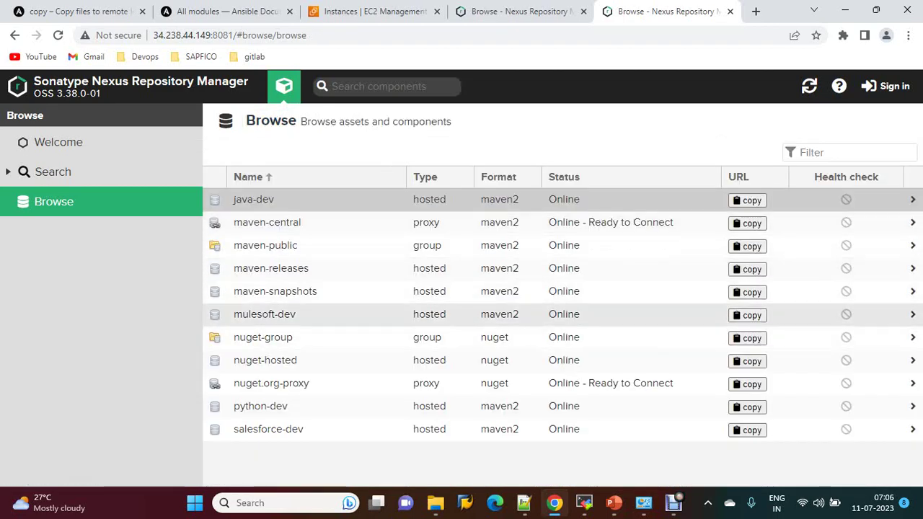
left_click(264, 314)
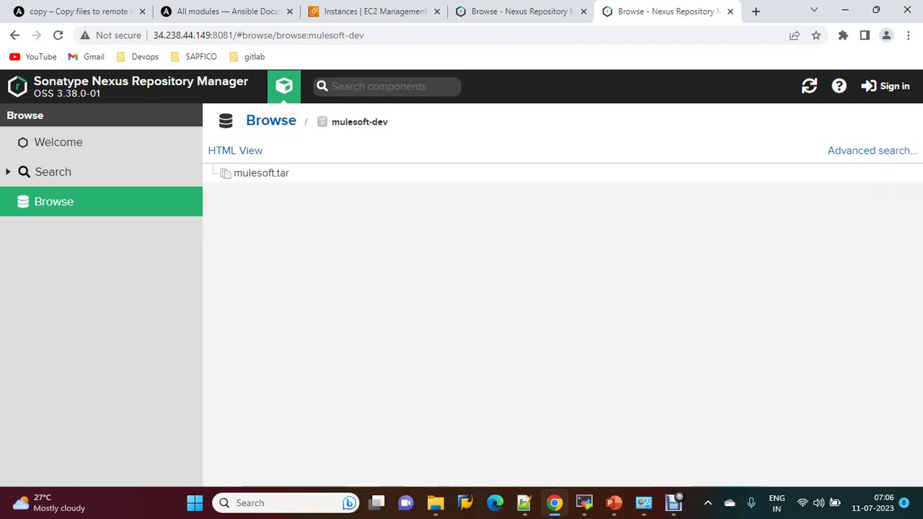
left_click(271, 120)
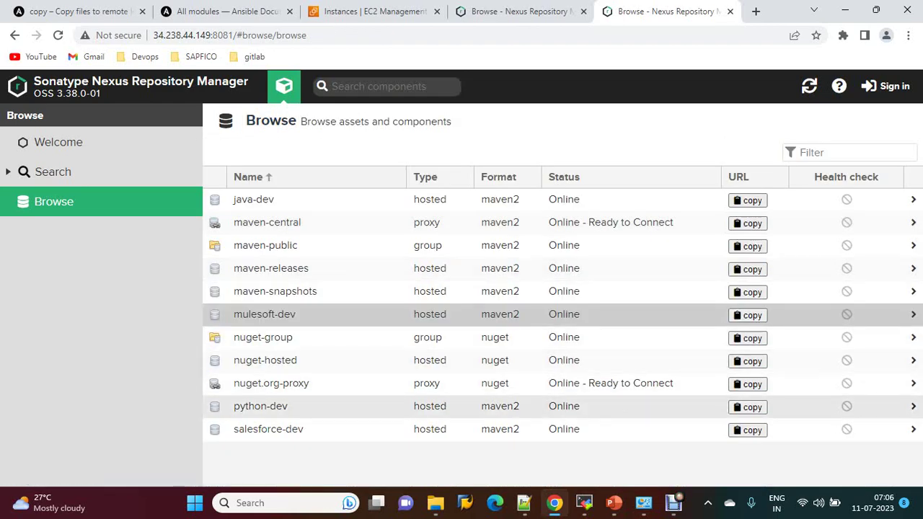
Step: Inspect python-dev and salesforce-dev (holding salesforce.tar), then bring up the Sign In dialog
left_click(259, 387)
left_click(270, 121)
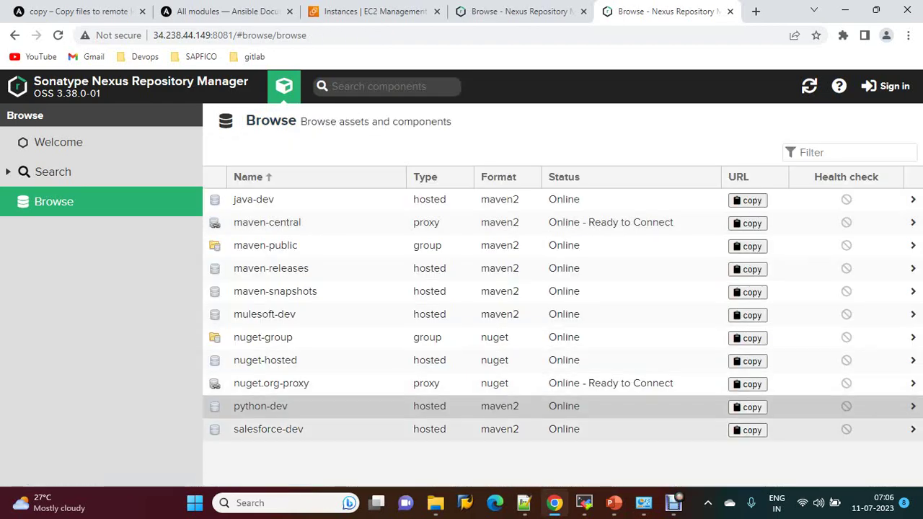
left_click(249, 430)
left_click(250, 119)
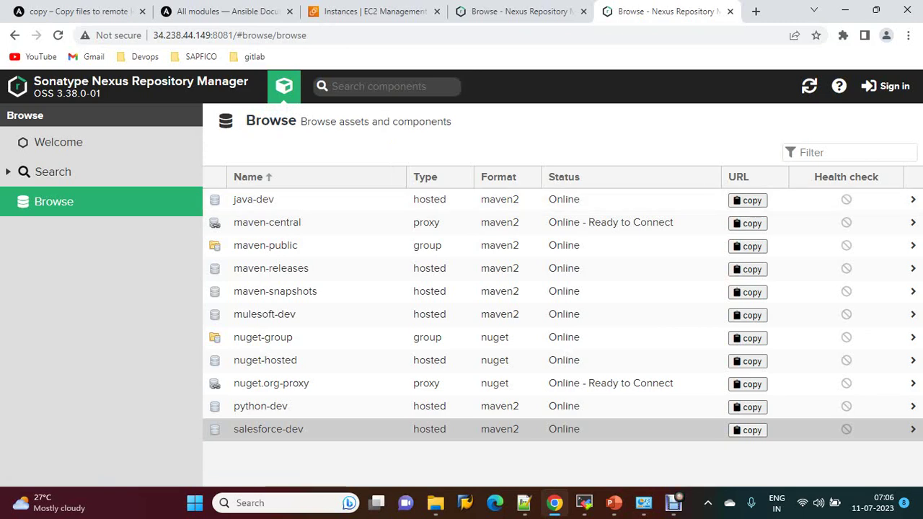
left_click(885, 86)
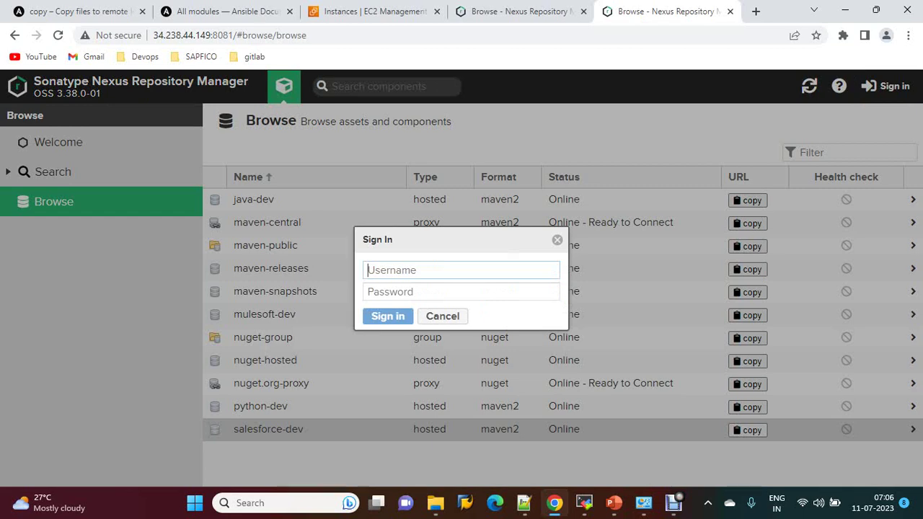
Step: Log in with username admin and the account password, then accept the usage-metrics notice
type("admin")
key("Tab")
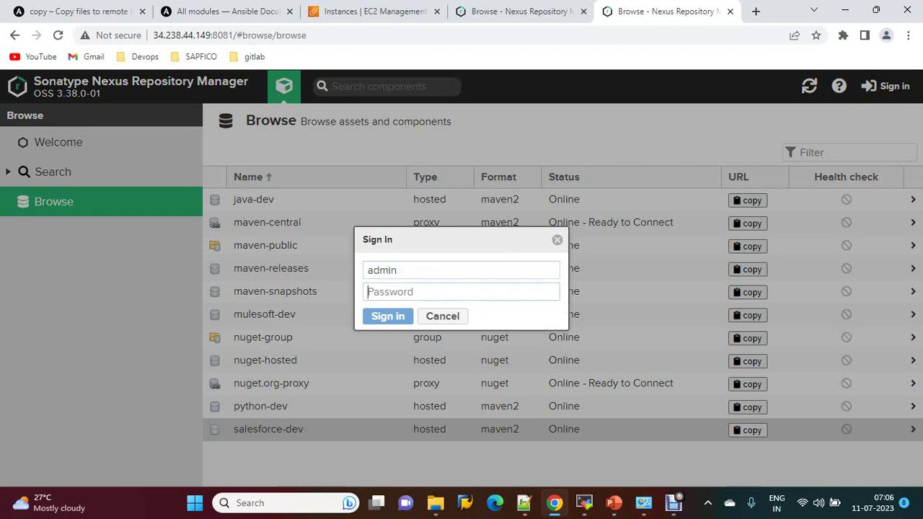
type("admin12")
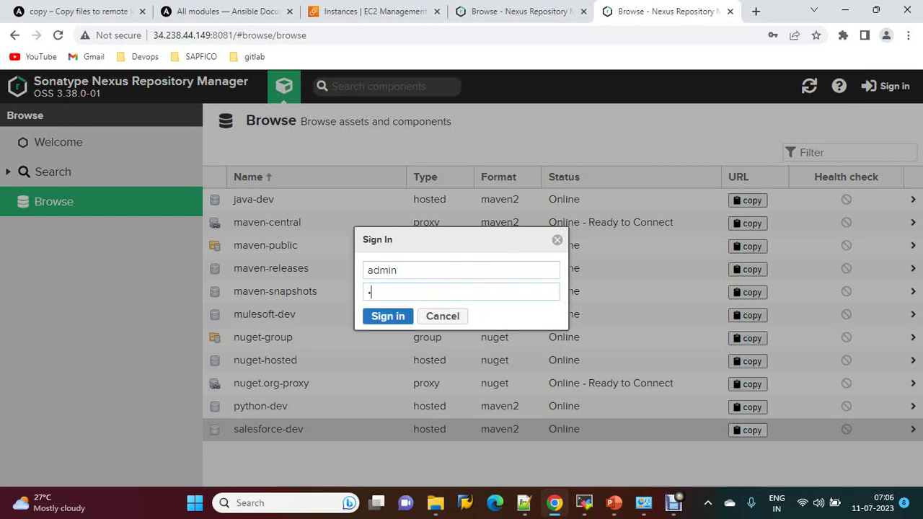
key("Return")
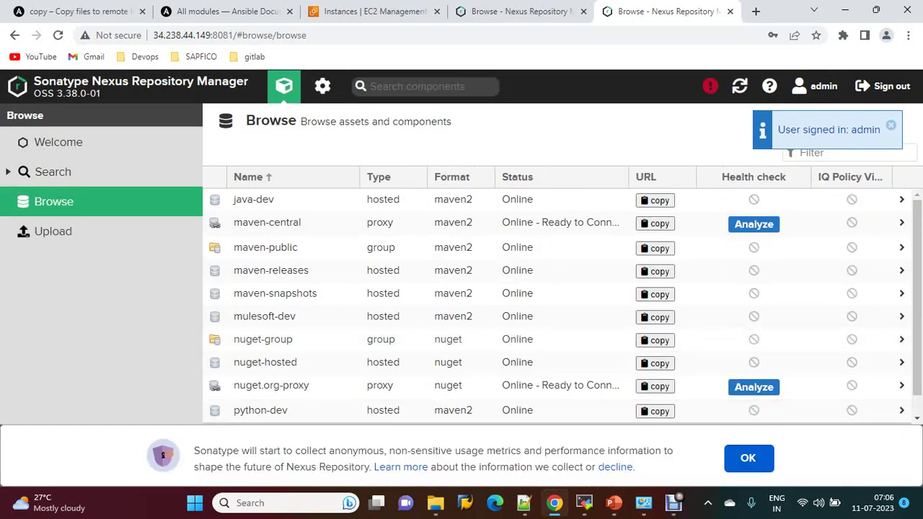
left_click(747, 458)
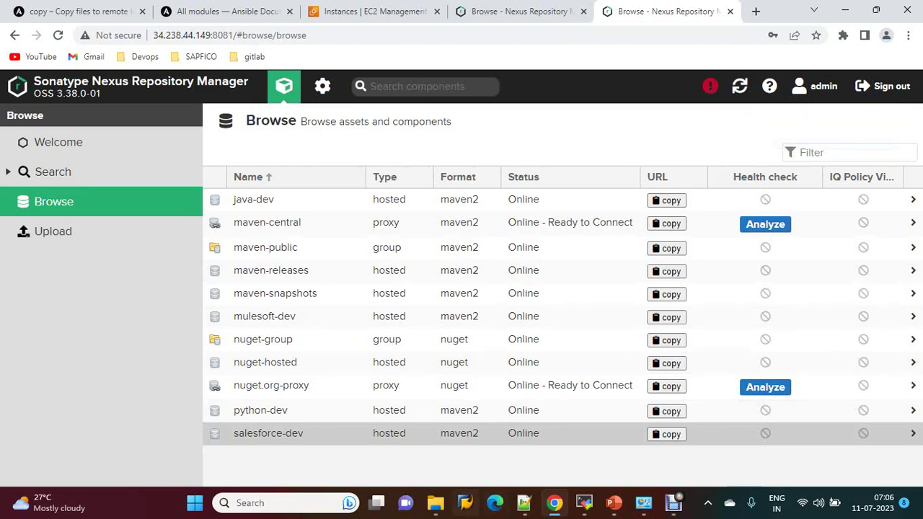
left_click(584, 502)
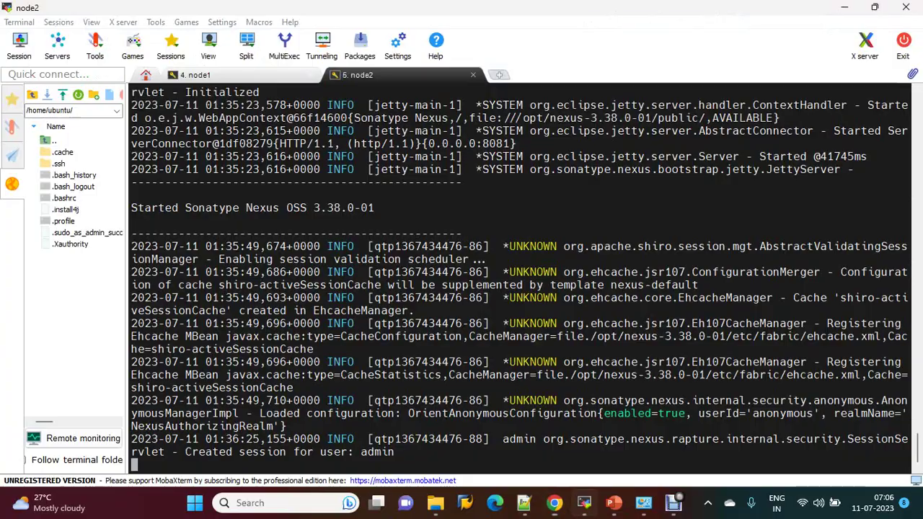
left_click(193, 74)
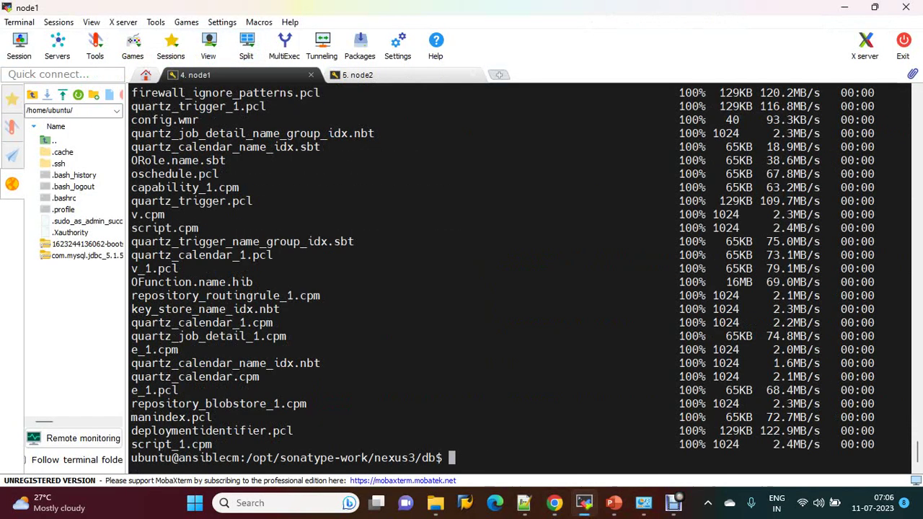
type("ls -l")
key("Return")
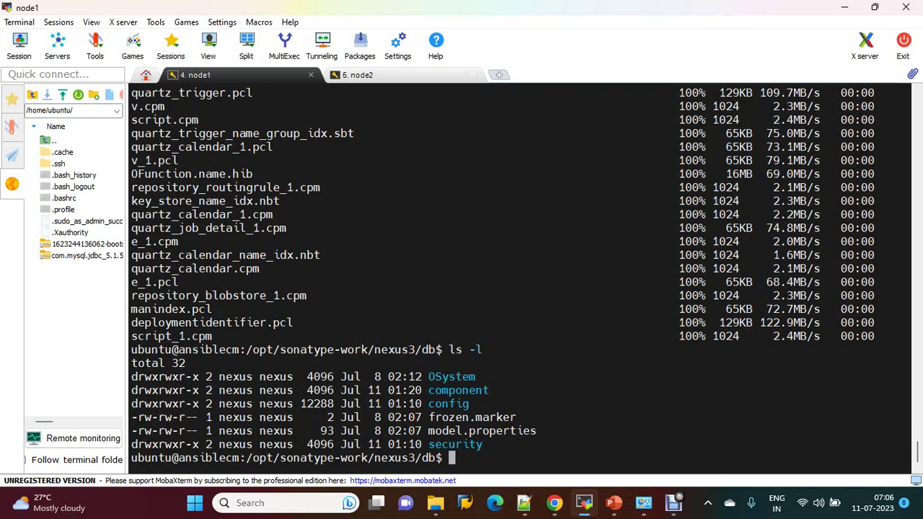
key("alt+Tab")
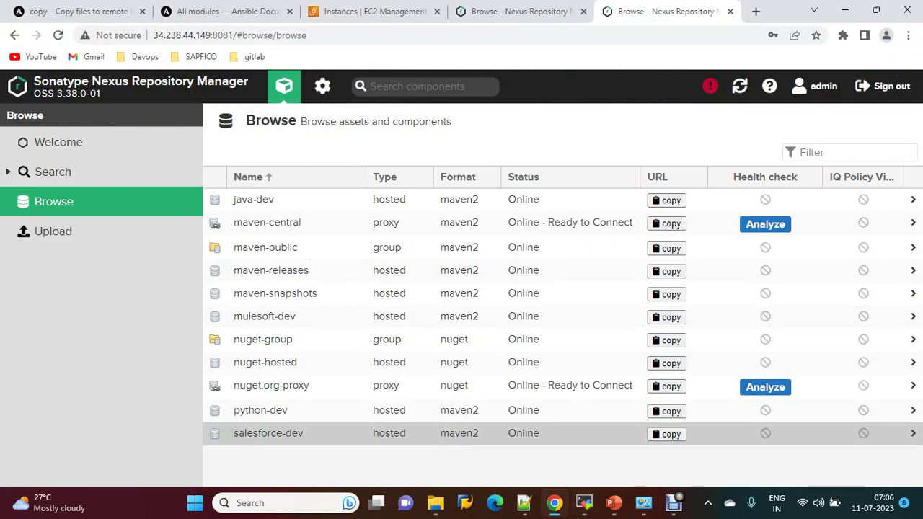